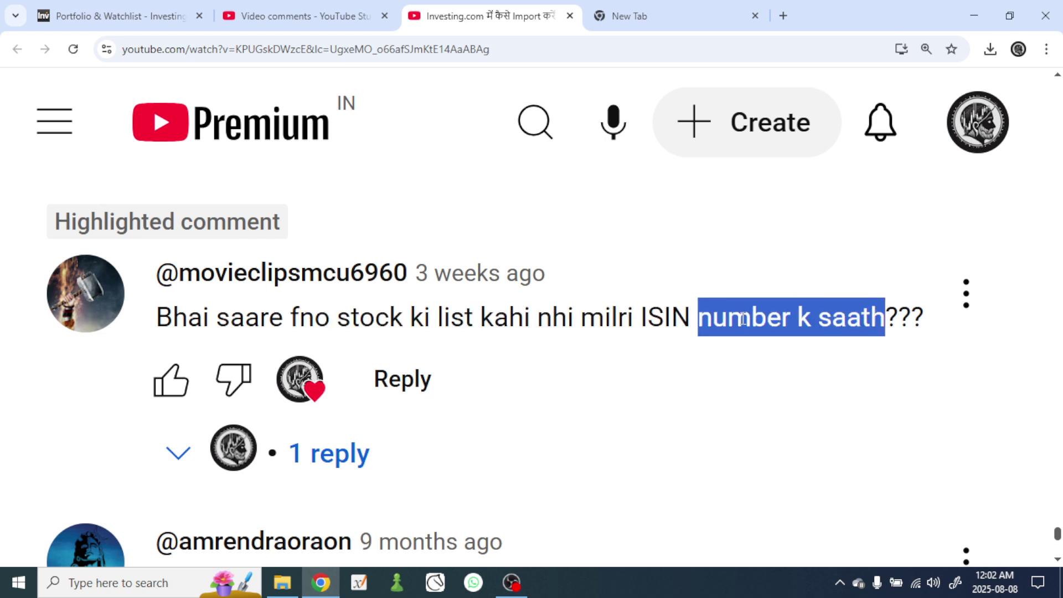
Examine the highlighted comment asking for an FnO stock list with ISIN numbers.
{"action": "left_click_drag", "start_coordinate": [313, 319], "coordinate": [880, 321]}
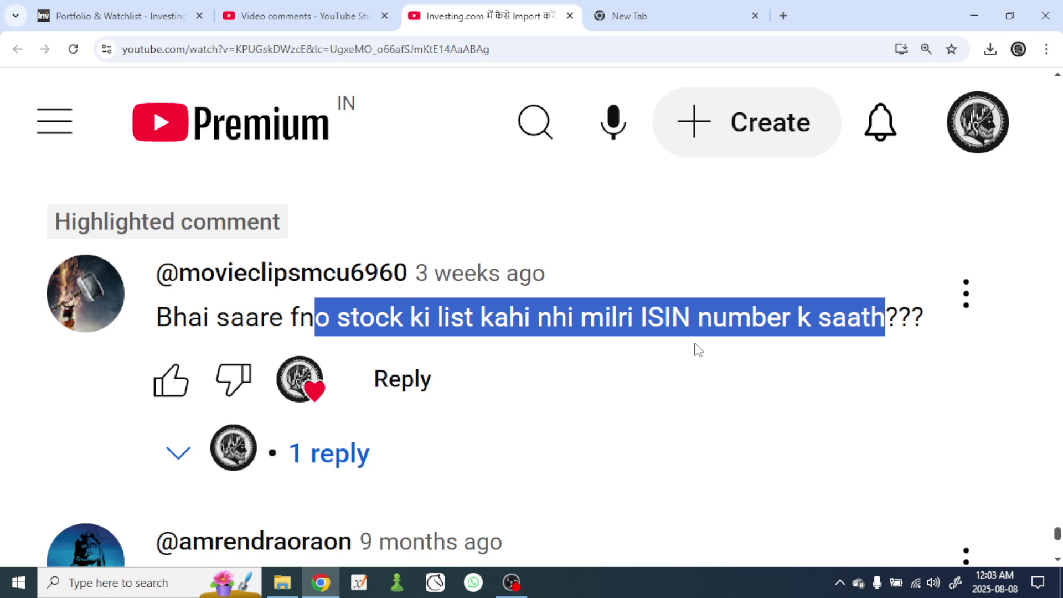
{"action": "left_click", "coordinate": [645, 329]}
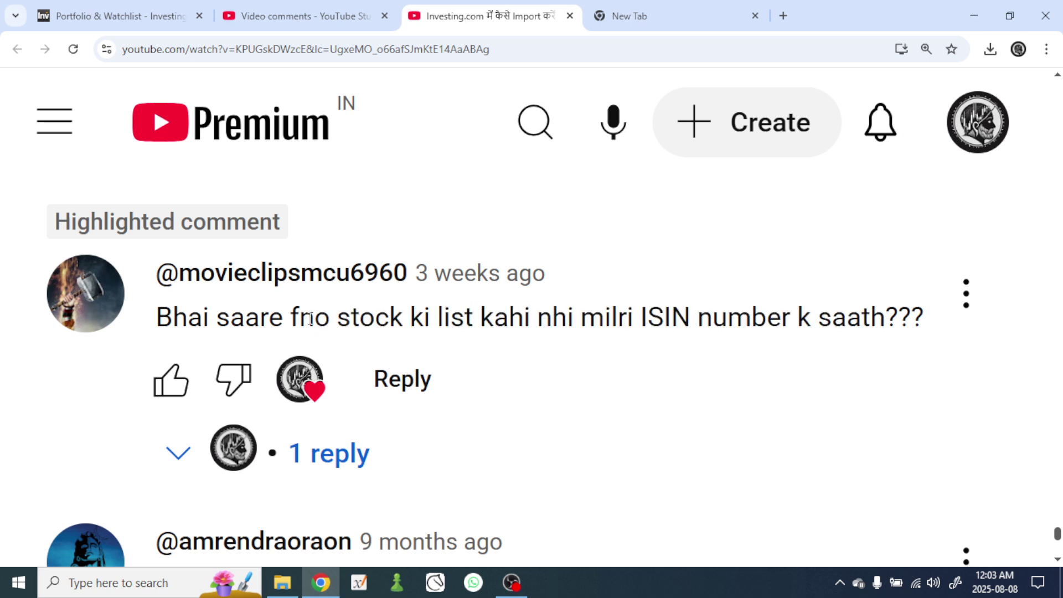
{"action": "left_click_drag", "start_coordinate": [300, 319], "coordinate": [409, 321]}
{"action": "left_click", "coordinate": [446, 321]}
{"action": "left_click_drag", "start_coordinate": [294, 317], "coordinate": [476, 319]}
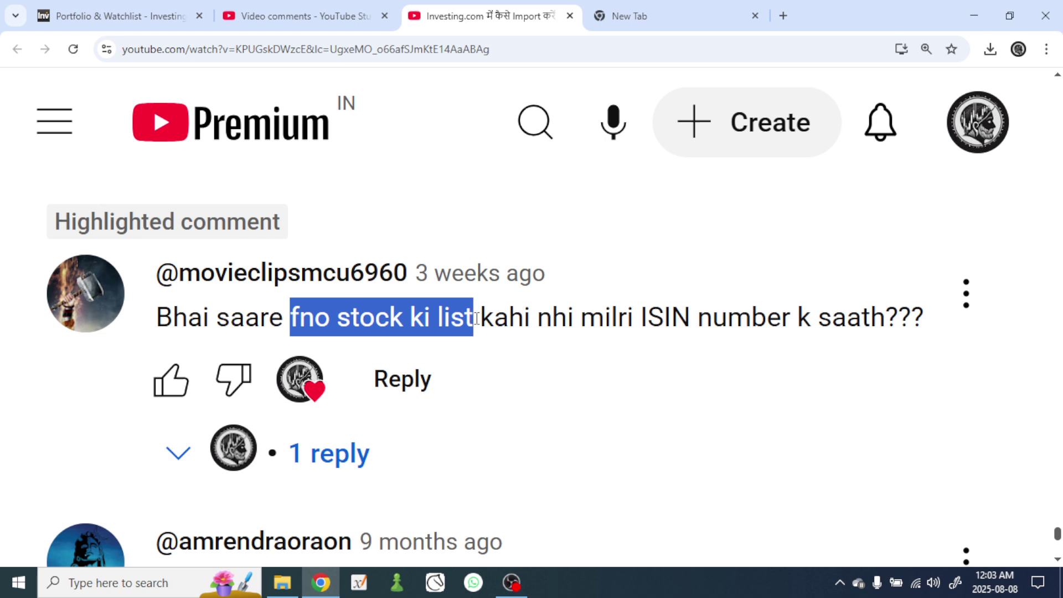
{"action": "left_click", "coordinate": [666, 322]}
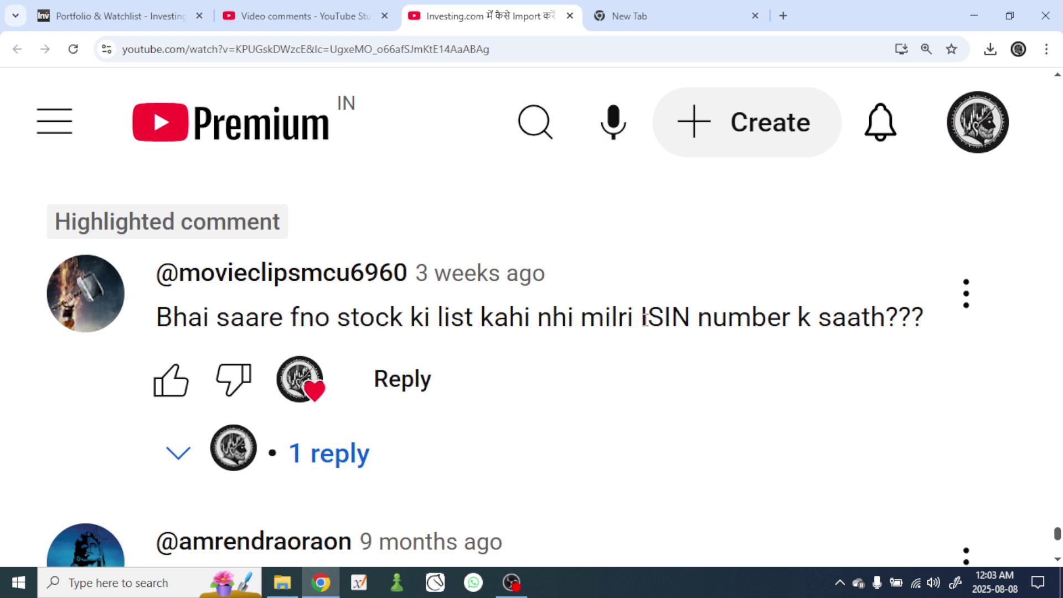
{"action": "left_click_drag", "start_coordinate": [642, 318], "coordinate": [788, 319]}
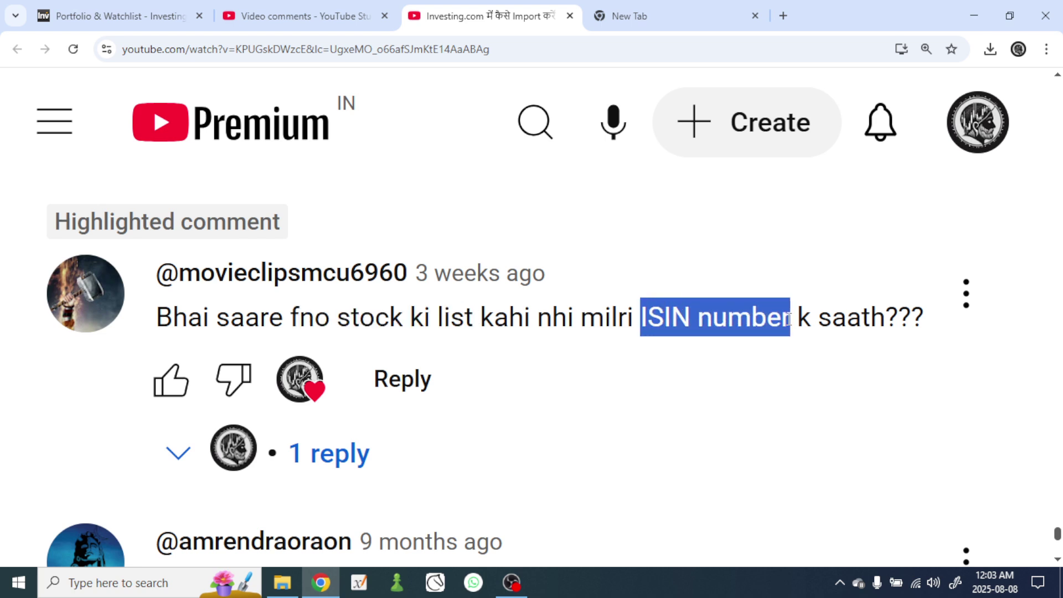
{"action": "left_click", "coordinate": [707, 331]}
{"action": "left_click_drag", "start_coordinate": [640, 318], "coordinate": [780, 319]}
{"action": "left_click", "coordinate": [636, 320]}
{"action": "left_click_drag", "start_coordinate": [642, 317], "coordinate": [791, 315]}
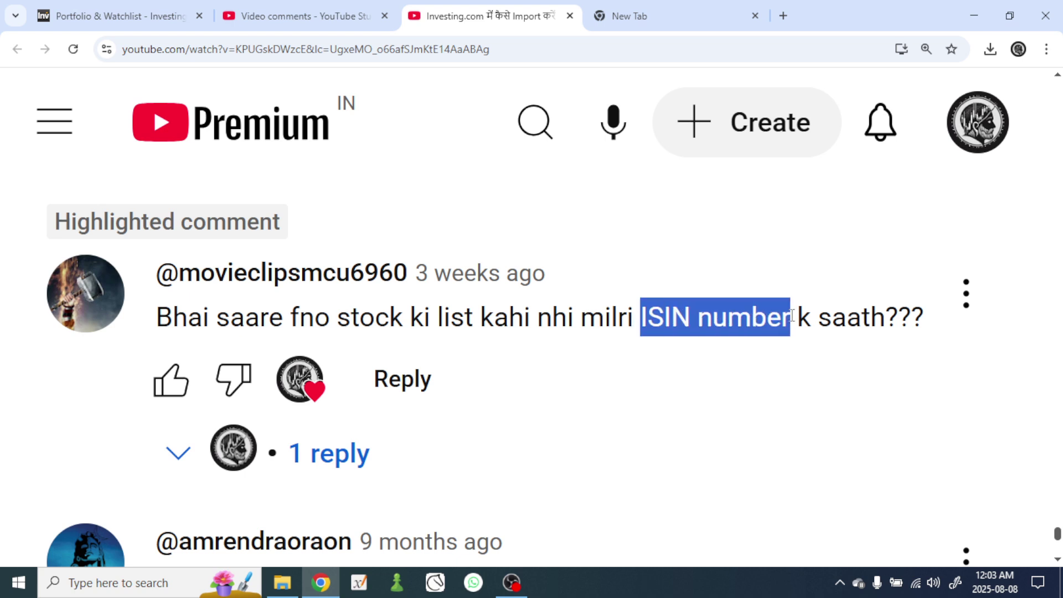
{"action": "left_click", "coordinate": [652, 320]}
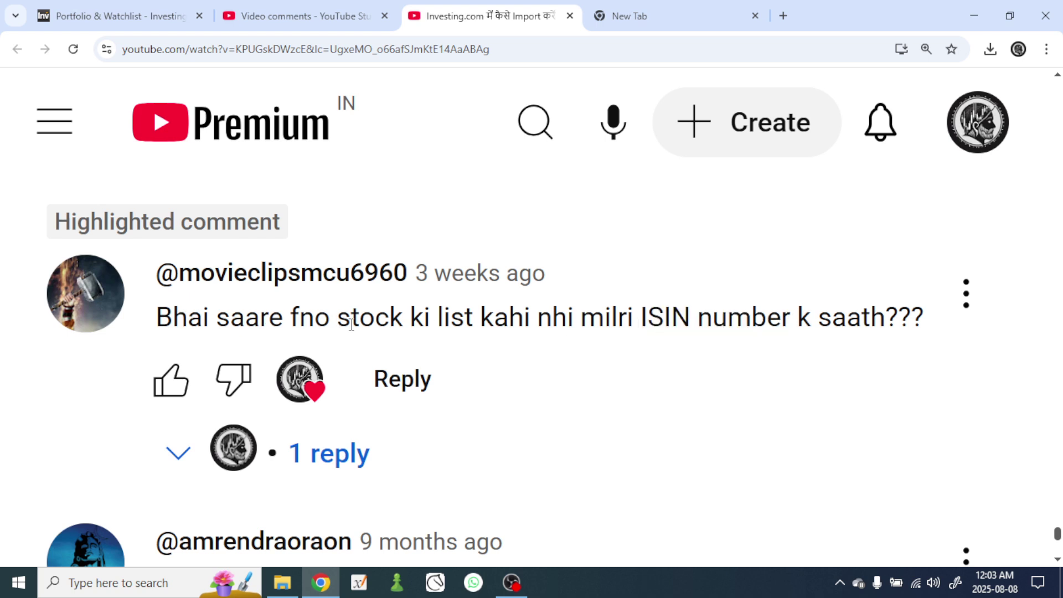
{"action": "left_click_drag", "start_coordinate": [289, 319], "coordinate": [392, 318]}
{"action": "left_click", "coordinate": [425, 323]}
{"action": "left_click_drag", "start_coordinate": [292, 321], "coordinate": [790, 314]}
{"action": "left_click", "coordinate": [705, 321]}
{"action": "left_click", "coordinate": [598, 328]}
Open the nseindia.com website in the empty browser tab.
{"action": "left_click", "coordinate": [653, 28]}
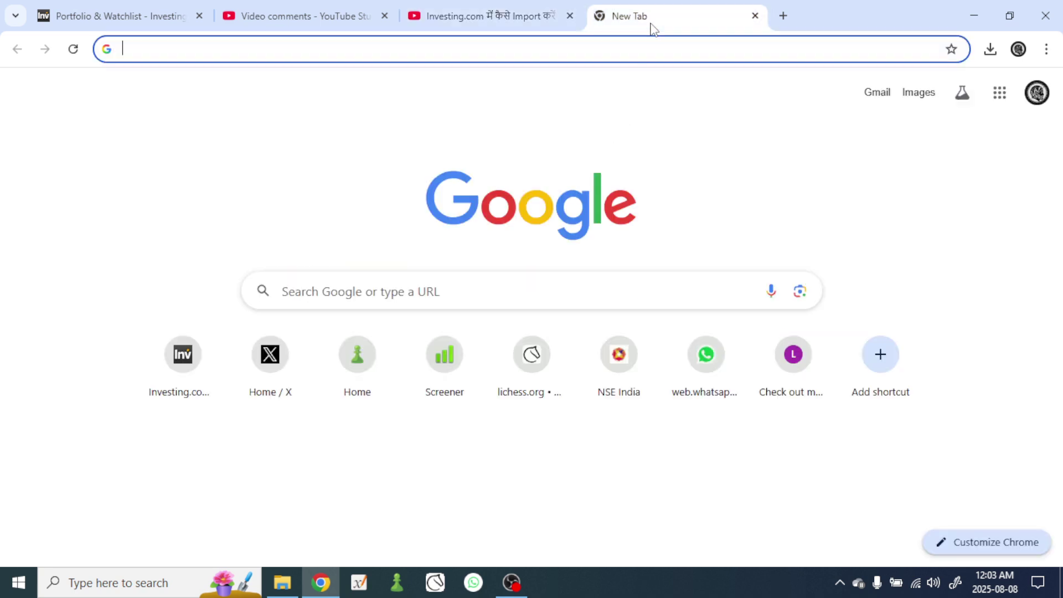
{"action": "left_click", "coordinate": [637, 53]}
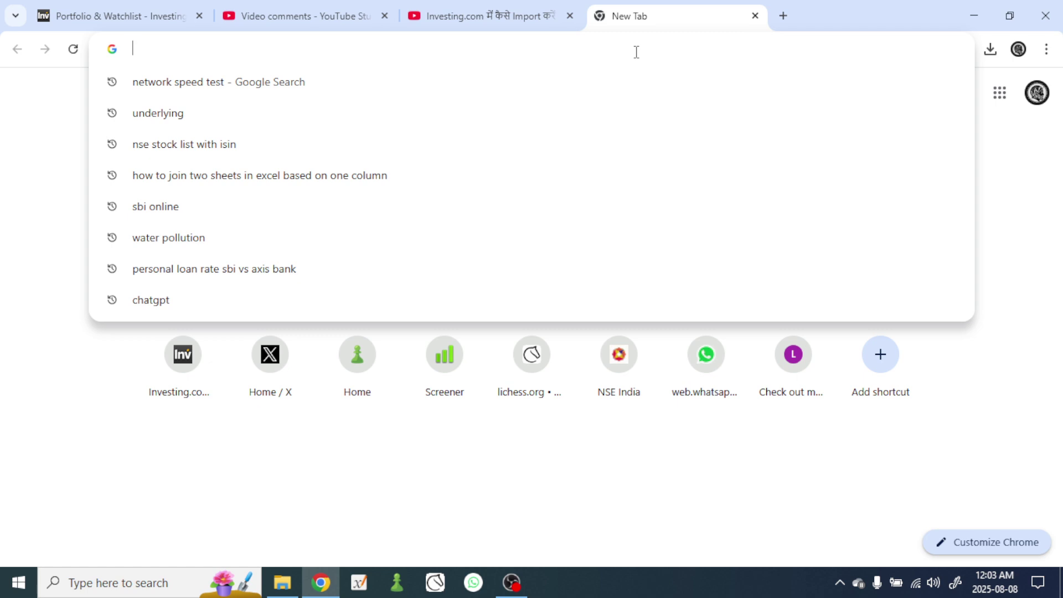
{"action": "type", "text": "nsein"}
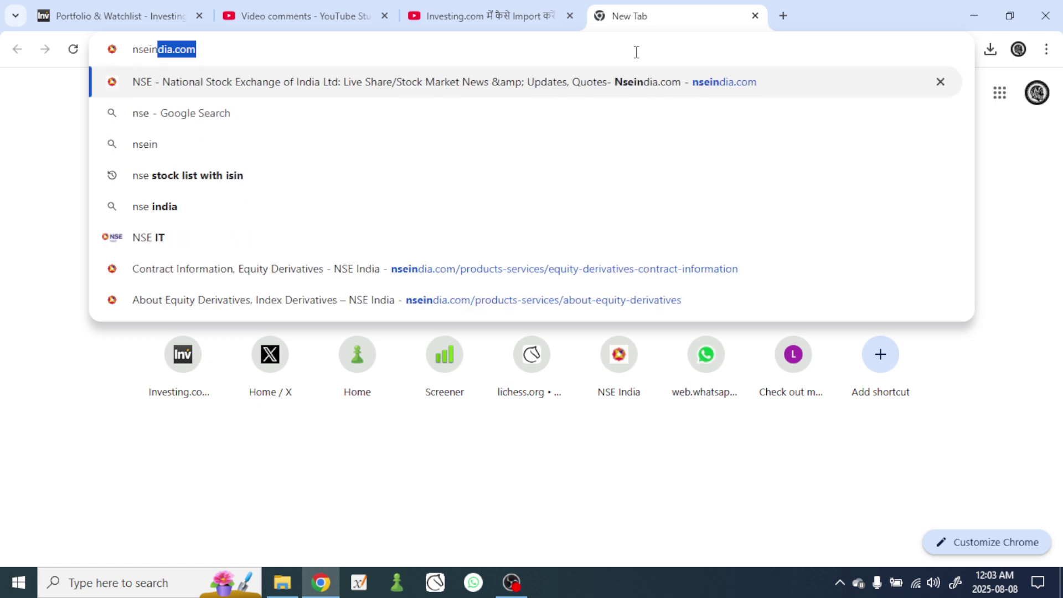
{"action": "type", "text": "d"}
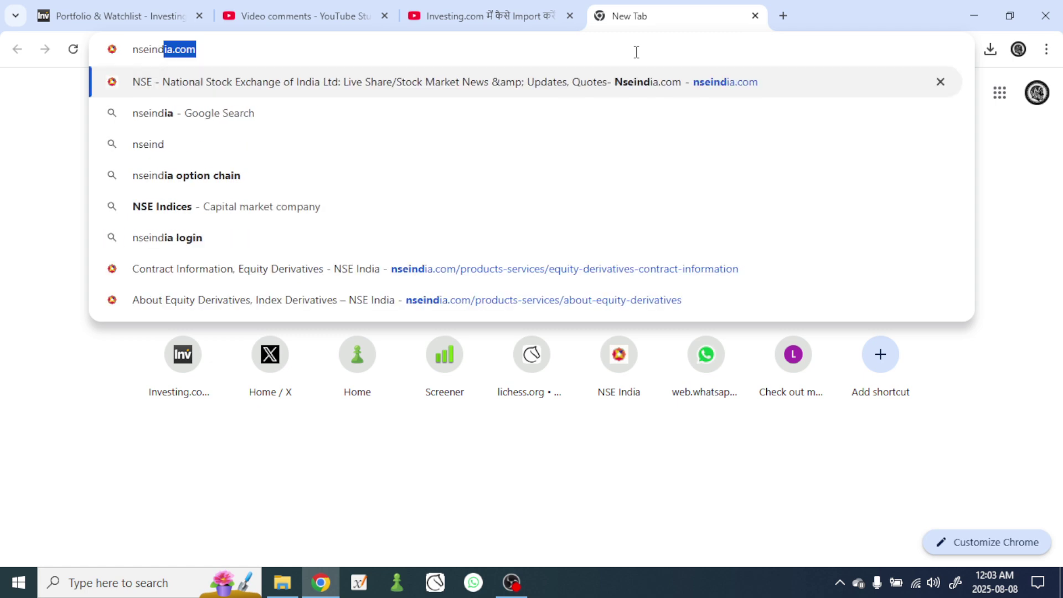
{"action": "key", "text": "Return"}
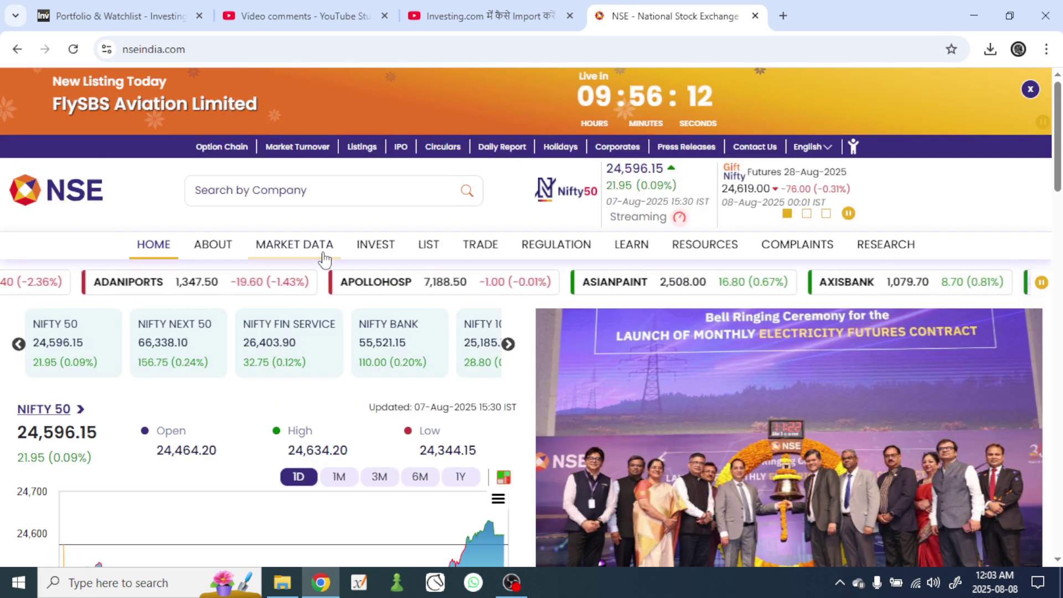
Open the Securities Available For Trading page from the Equity section of the site's market data.
{"action": "mouse_move", "coordinate": [316, 252]}
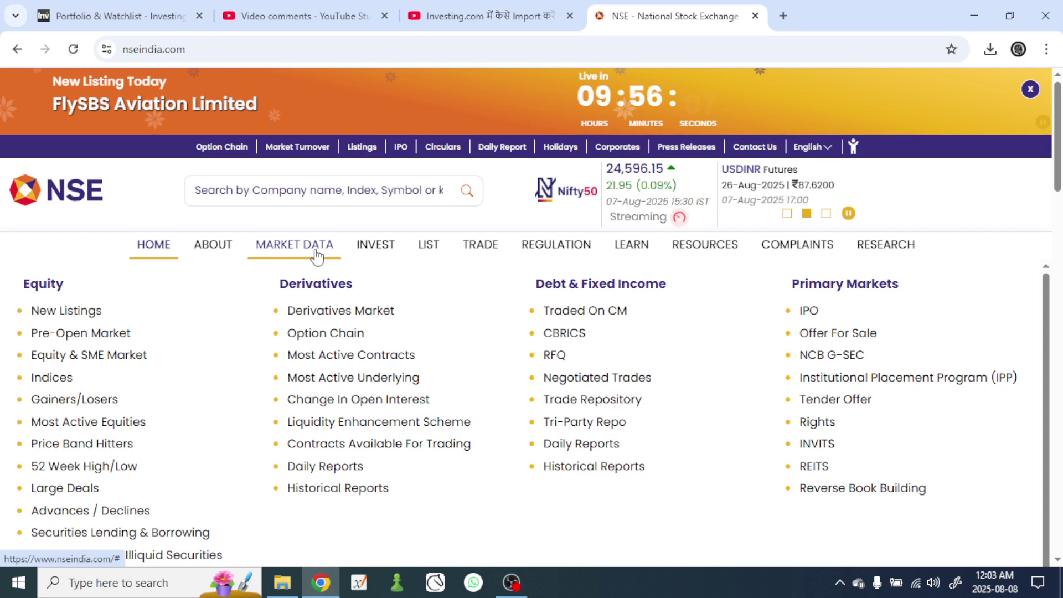
{"action": "left_click", "coordinate": [324, 253]}
{"action": "double_click", "coordinate": [33, 283]}
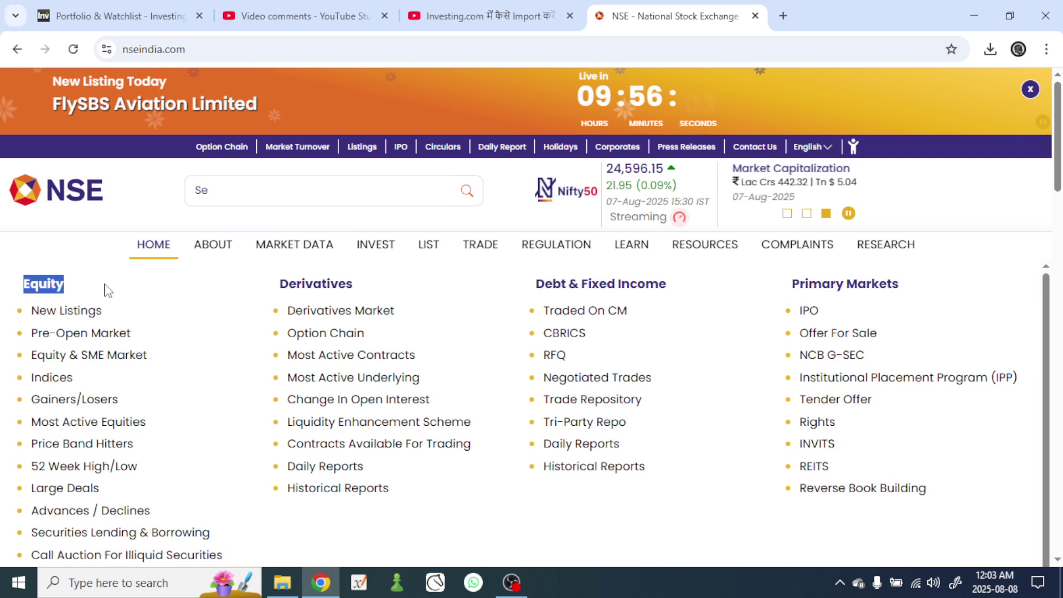
{"action": "scroll", "coordinate": [118, 291], "scroll_direction": "down", "scroll_amount": 1}
{"action": "scroll", "coordinate": [118, 291], "scroll_direction": "down", "scroll_amount": 1}
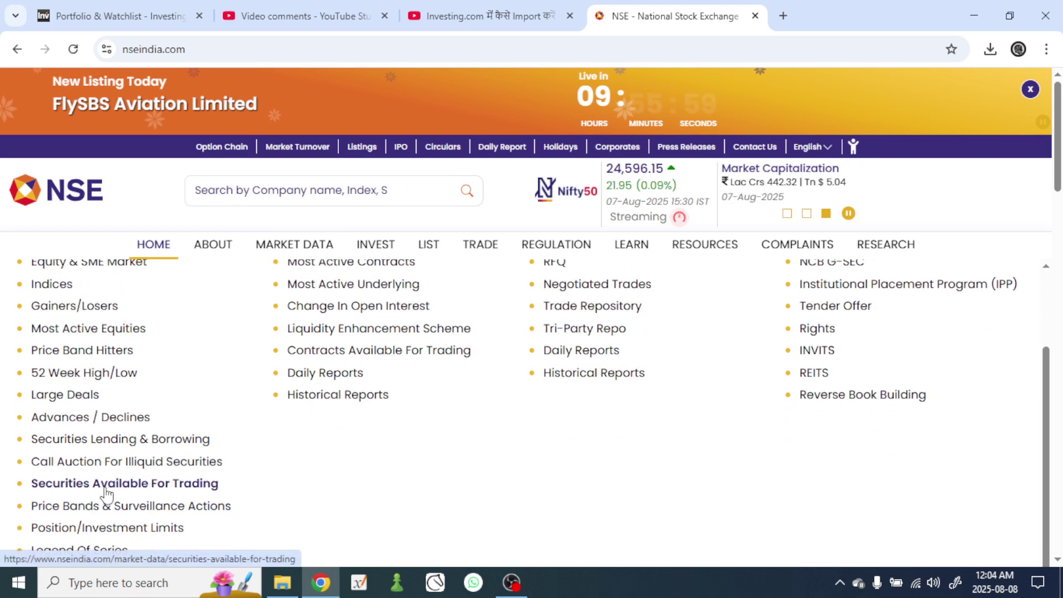
{"action": "left_click", "coordinate": [111, 486]}
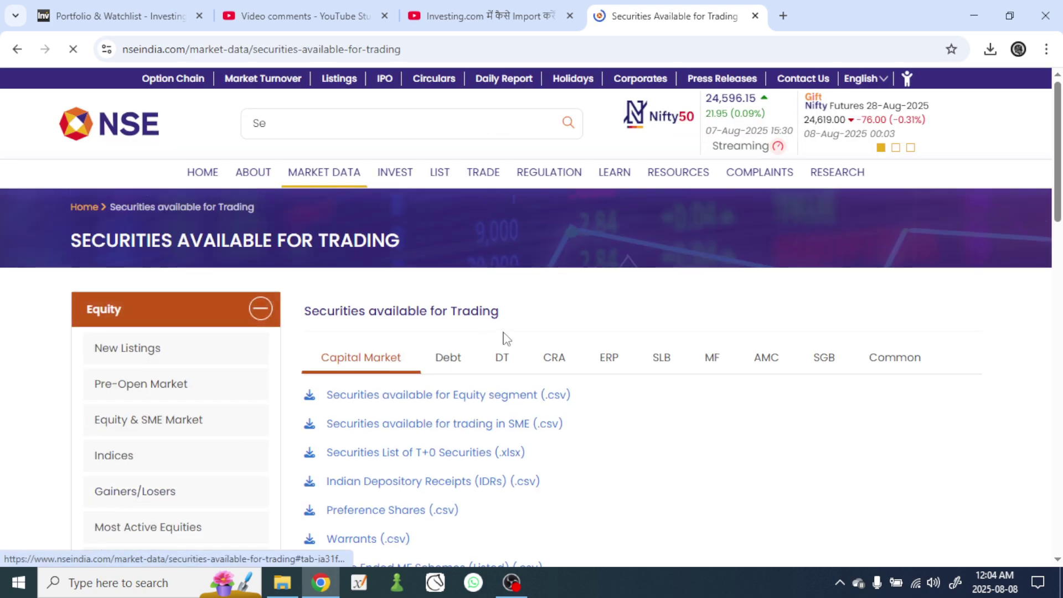
Start downloading the Equity segment securities CSV and delete the existing Complete List and FnO CSV List files from the Desktop folder.
{"action": "scroll", "coordinate": [324, 307], "scroll_direction": "down", "scroll_amount": 1}
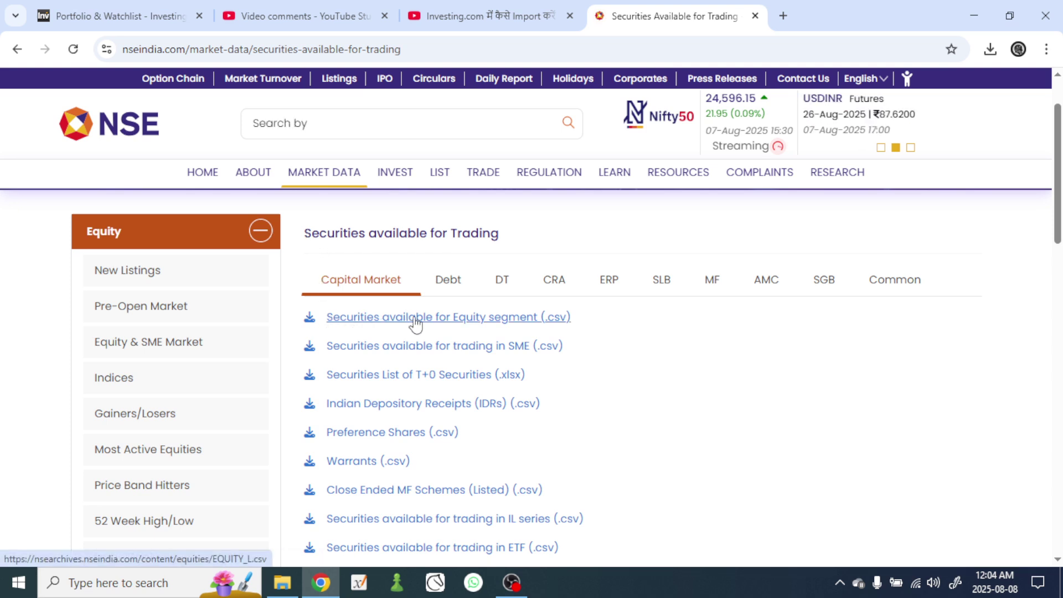
{"action": "left_click", "coordinate": [474, 324]}
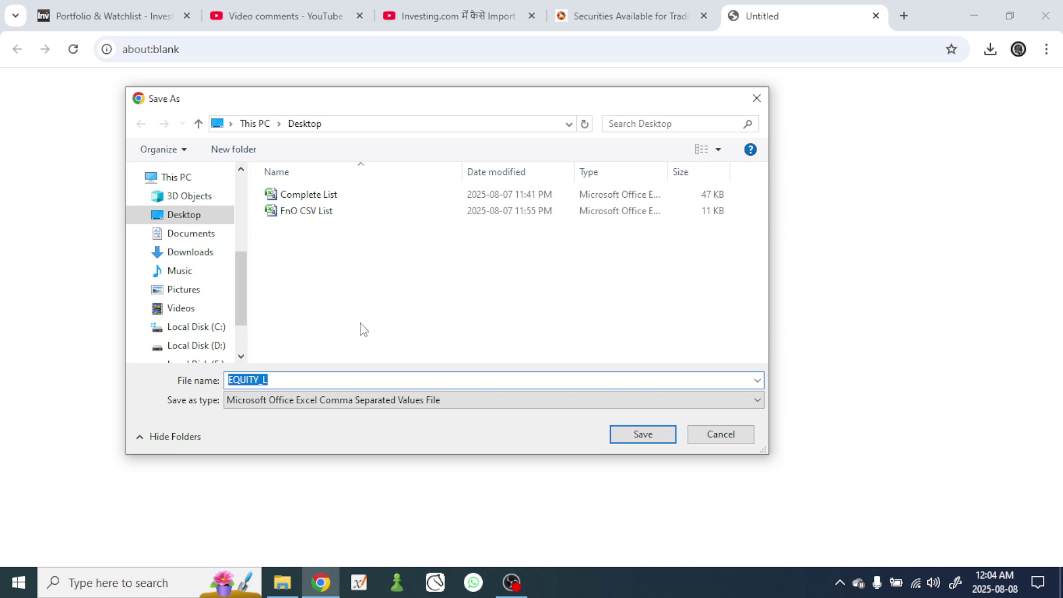
{"action": "left_click", "coordinate": [313, 196]}
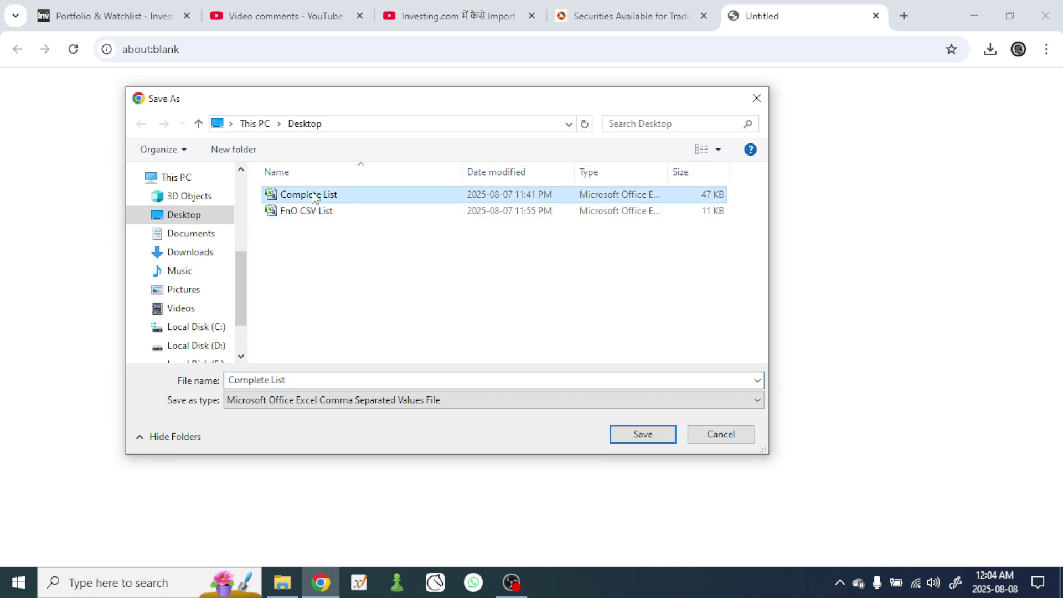
{"action": "key", "text": "Delete"}
{"action": "left_click", "coordinate": [313, 194]}
{"action": "key", "text": "Delete"}
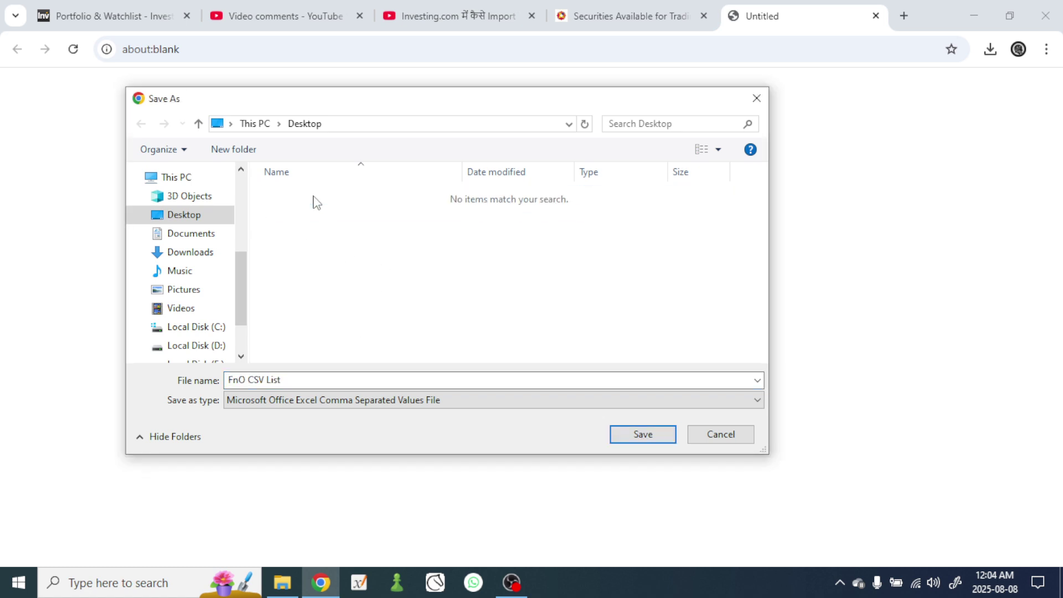
Save the downloaded CSV to the Desktop under the name Complete List.
{"action": "left_click", "coordinate": [309, 382]}
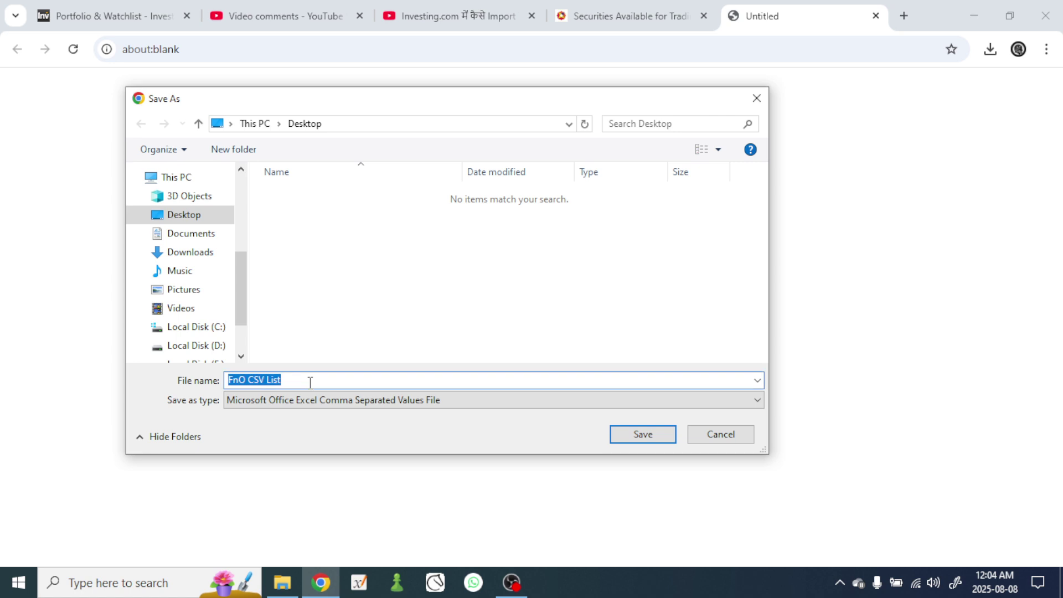
{"action": "key", "text": "BackSpace"}
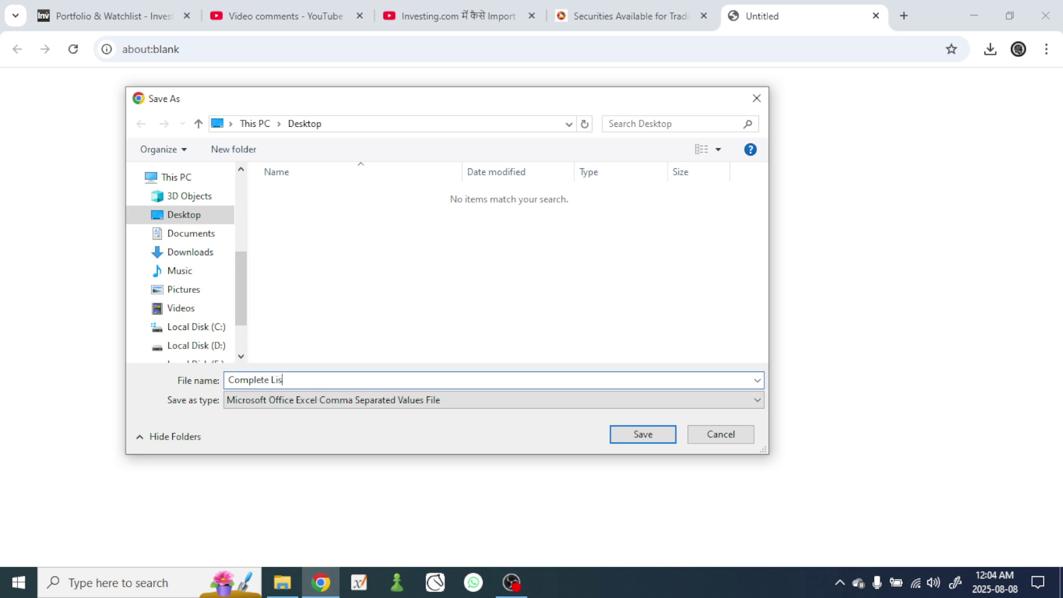
{"action": "key", "text": "Return"}
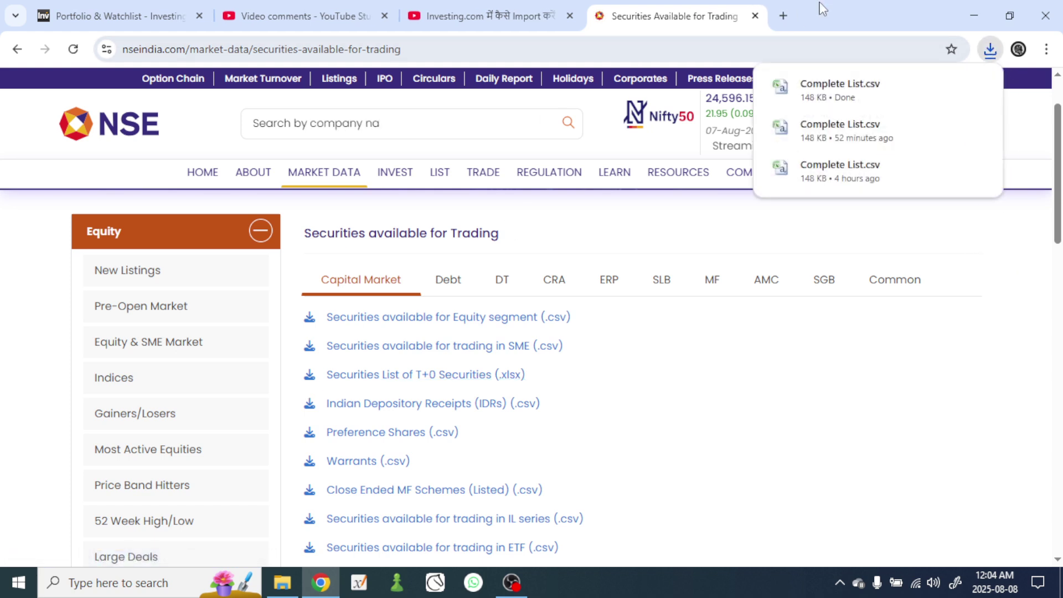
Minimize the browser and permanently delete the FnO List worksheet from the desktop.
{"action": "left_click", "coordinate": [973, 15]}
{"action": "left_click", "coordinate": [976, 14]}
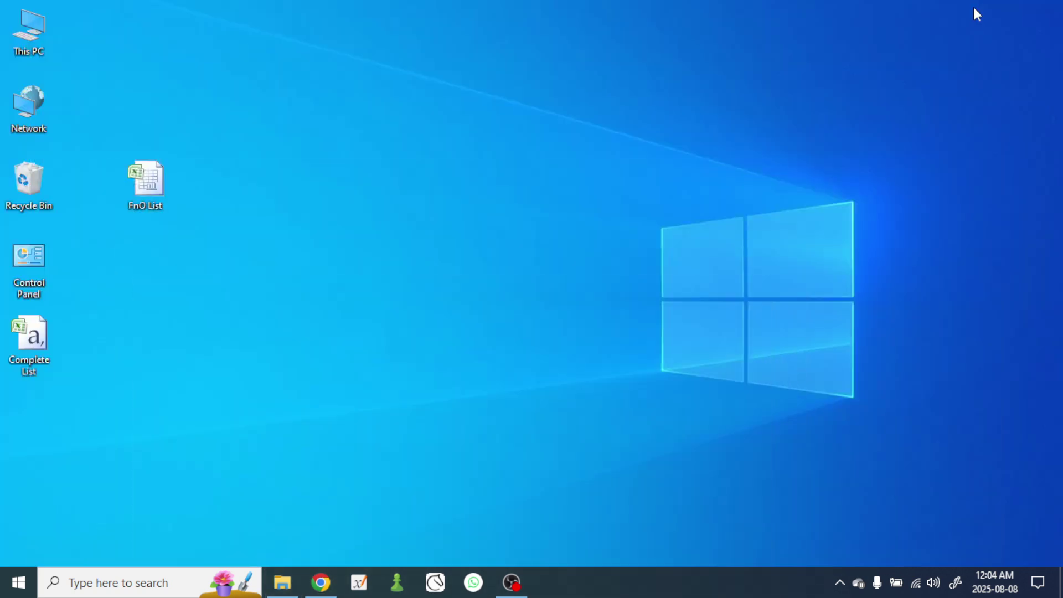
{"action": "left_click", "coordinate": [32, 348]}
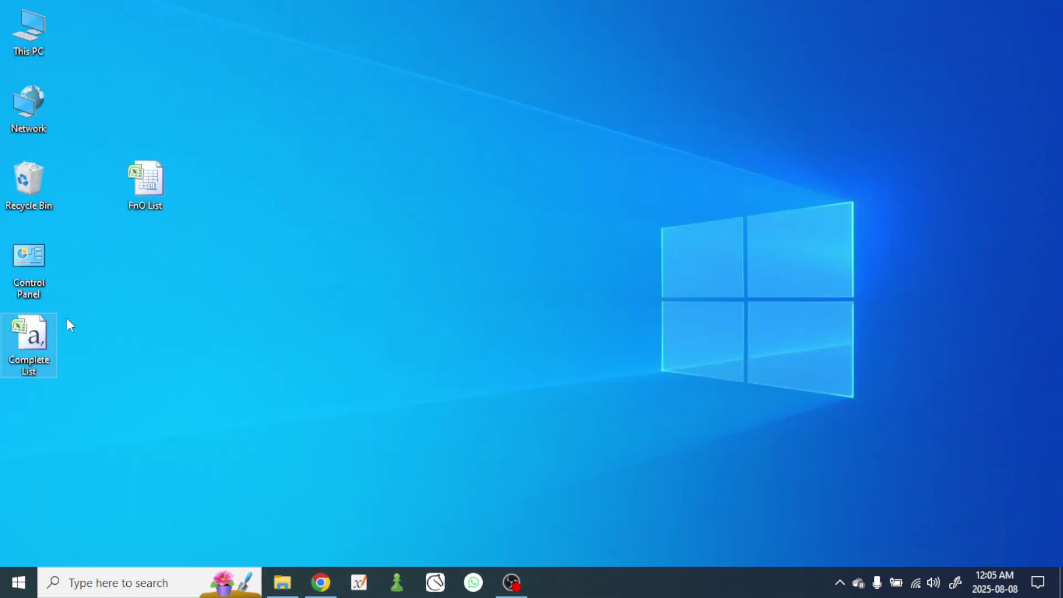
{"action": "left_click", "coordinate": [151, 190]}
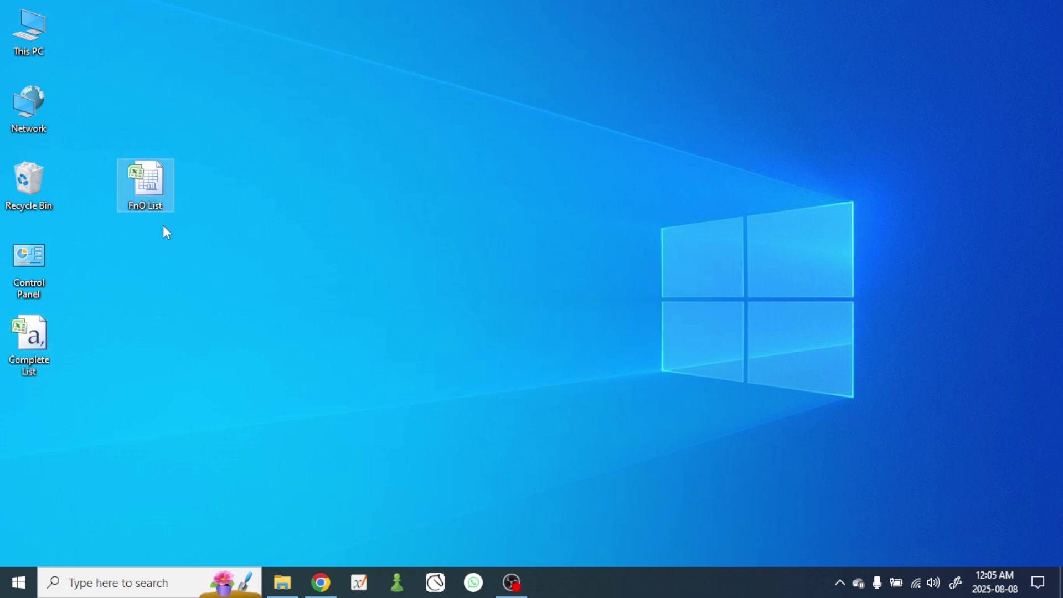
{"action": "key", "text": "shift+Delete"}
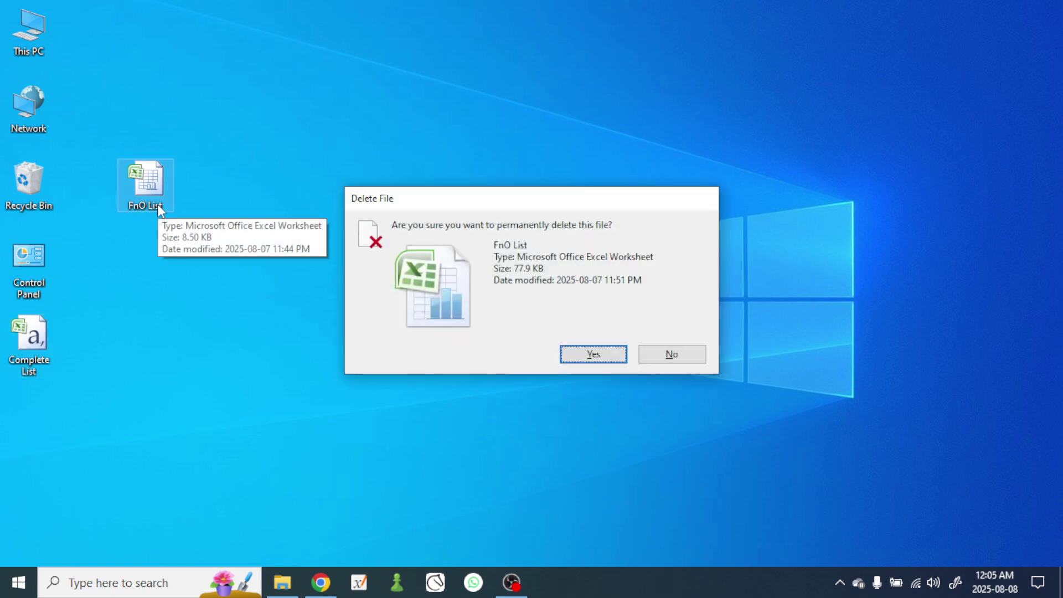
{"action": "key", "text": "Return"}
Open the Complete List file from the desktop in Excel and autofit the width of all columns.
{"action": "double_click", "coordinate": [28, 346]}
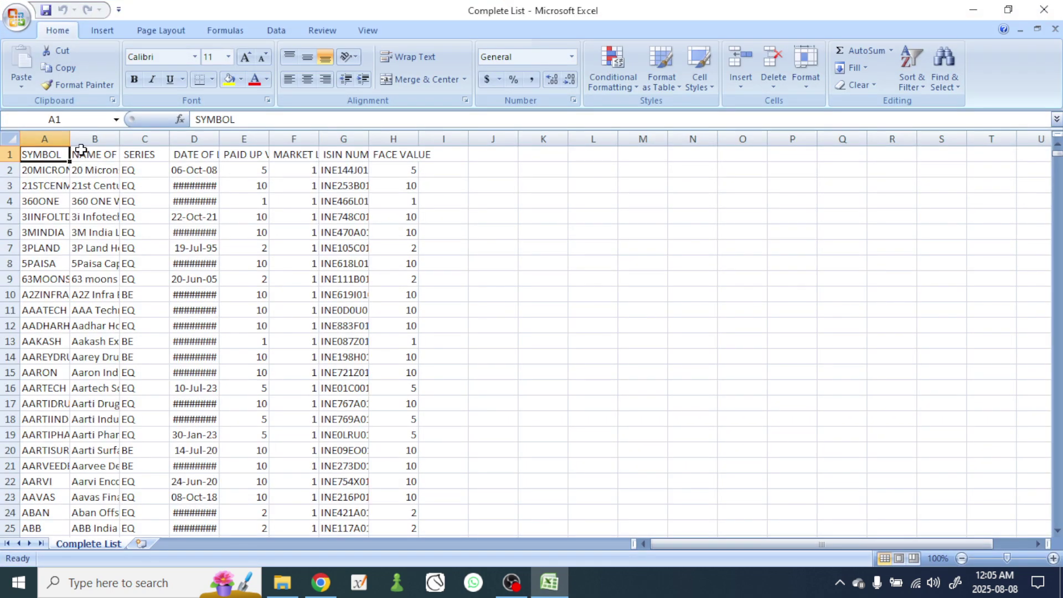
{"action": "left_click", "coordinate": [11, 138]}
{"action": "double_click", "coordinate": [65, 136]}
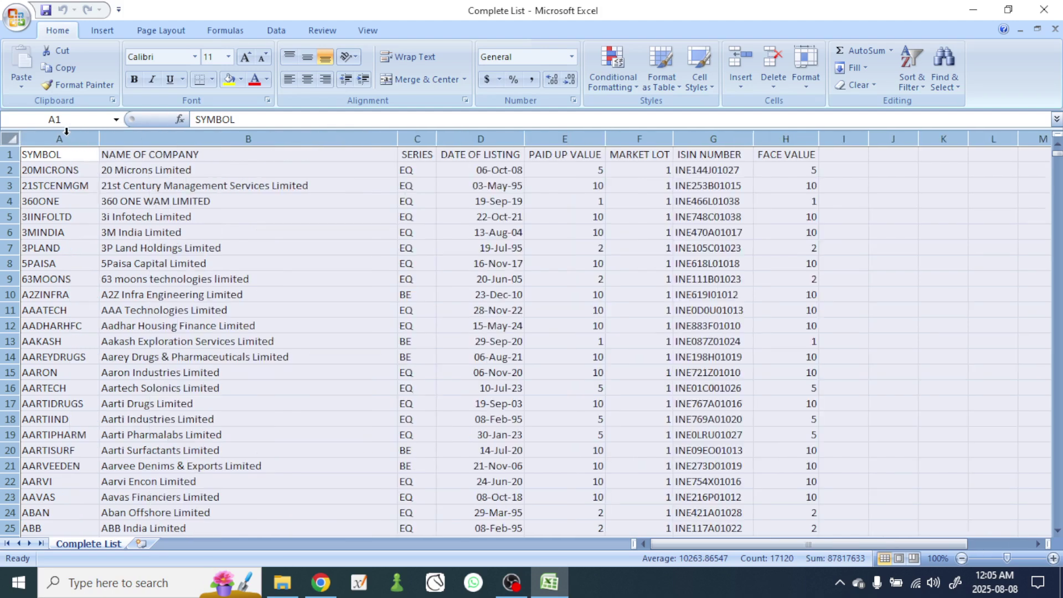
{"action": "left_click", "coordinate": [166, 216]}
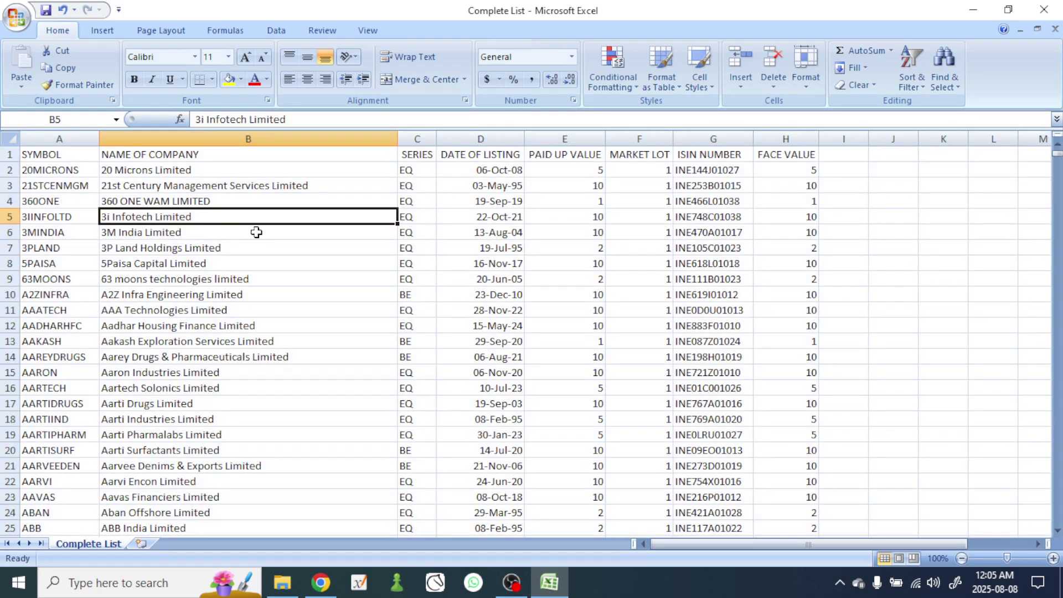
Examine the symbol, company name, series and ISIN number columns of the list at 120% zoom.
{"action": "left_click", "coordinate": [1054, 557]}
{"action": "left_click", "coordinate": [1053, 558]}
{"action": "scroll", "coordinate": [785, 415], "scroll_direction": "up", "scroll_amount": 1}
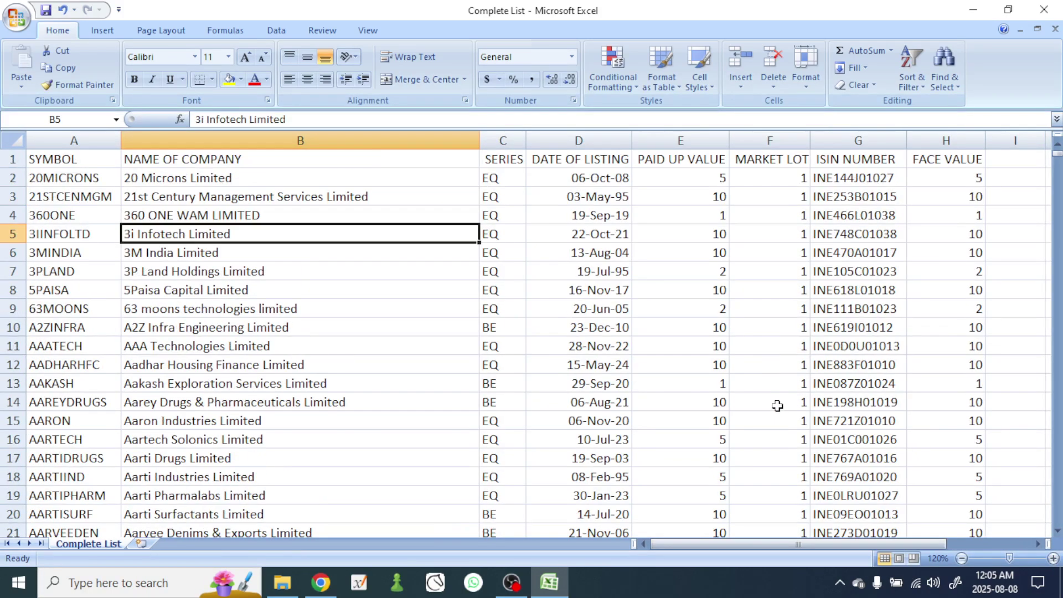
{"action": "left_click", "coordinate": [80, 159]}
{"action": "left_click_drag", "start_coordinate": [81, 178], "coordinate": [76, 402]}
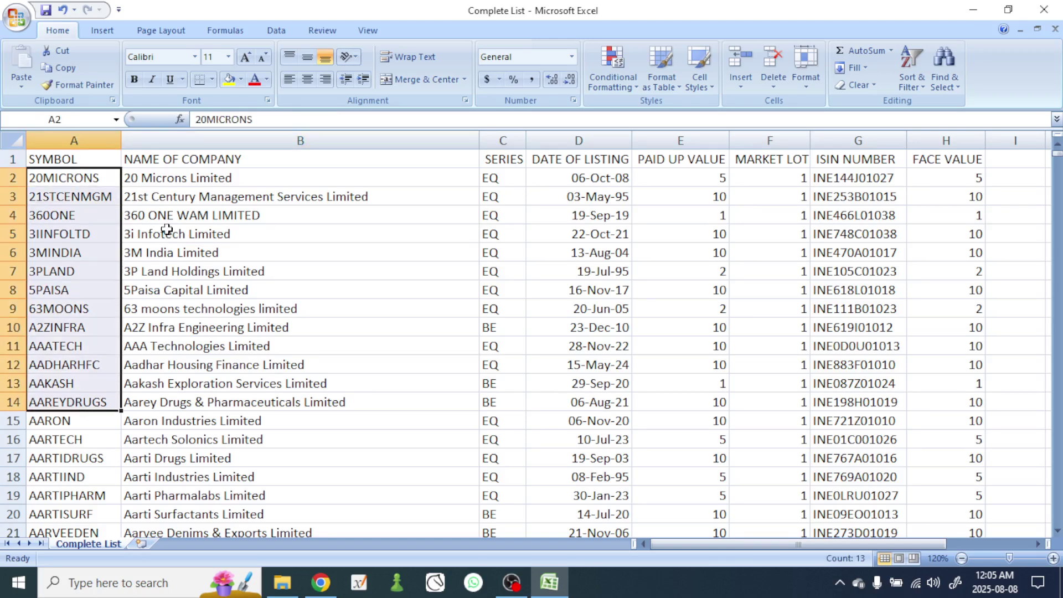
{"action": "left_click", "coordinate": [193, 164]}
{"action": "left_click_drag", "start_coordinate": [192, 178], "coordinate": [184, 319]}
{"action": "left_click", "coordinate": [191, 261]}
{"action": "left_click_drag", "start_coordinate": [209, 178], "coordinate": [209, 304]}
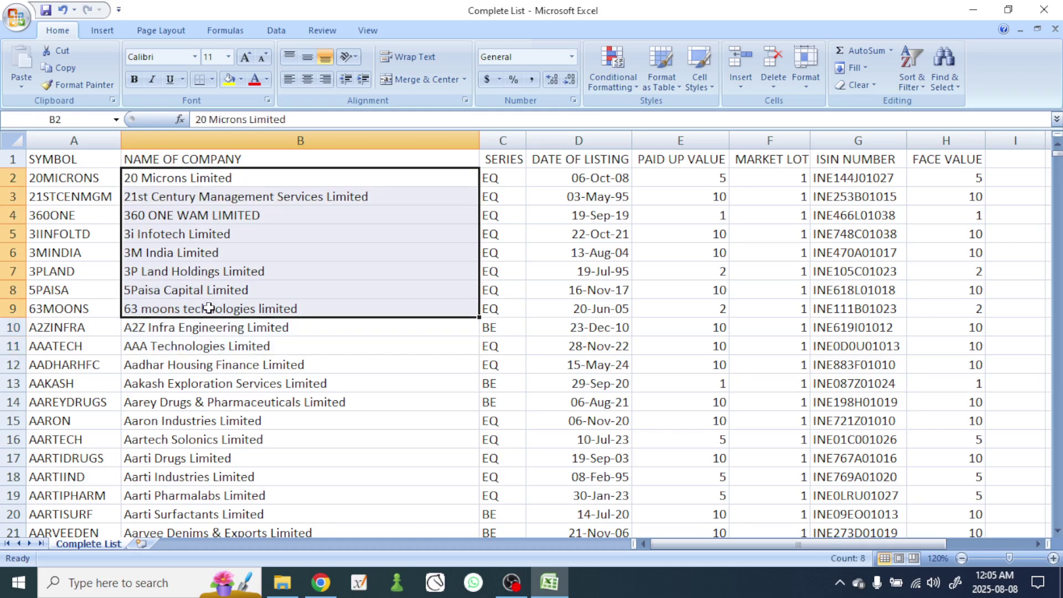
{"action": "left_click", "coordinate": [517, 304]}
{"action": "left_click", "coordinate": [507, 183]}
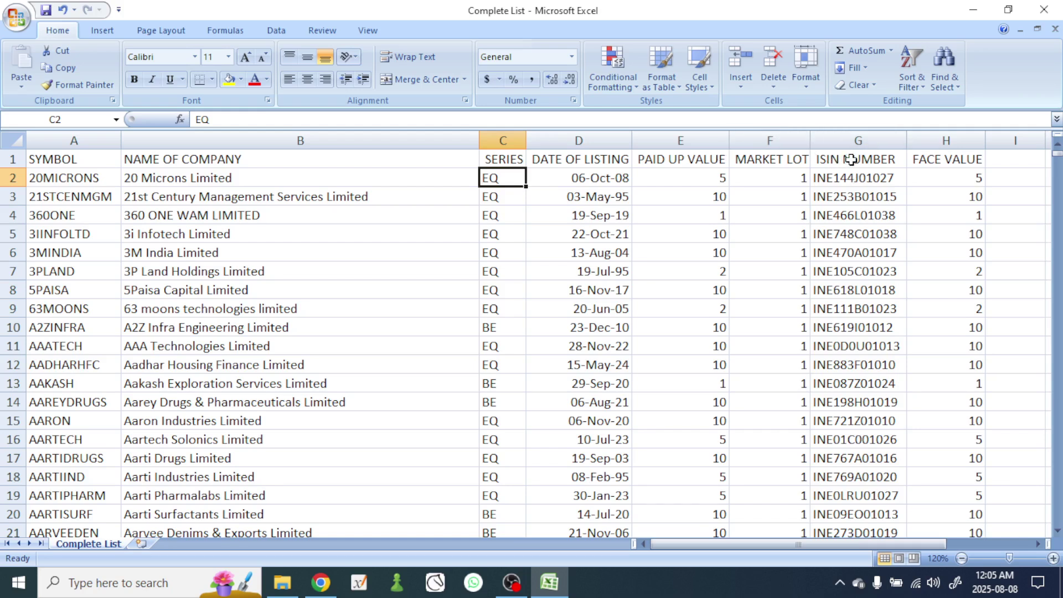
{"action": "left_click", "coordinate": [851, 160]}
{"action": "left_click", "coordinate": [856, 177]}
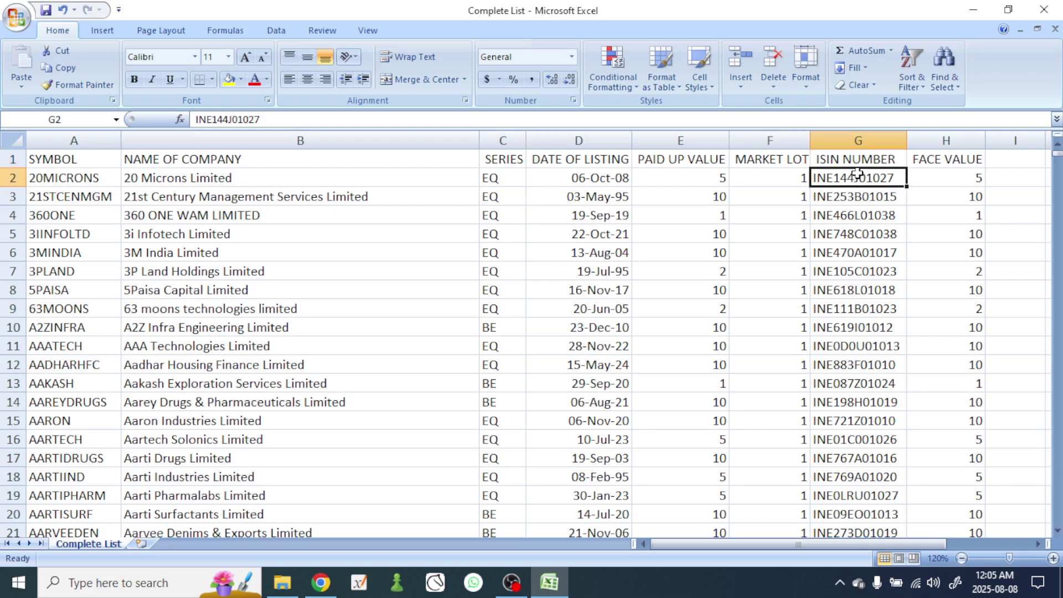
{"action": "left_click_drag", "start_coordinate": [857, 159], "coordinate": [855, 422]}
{"action": "left_click", "coordinate": [642, 331]}
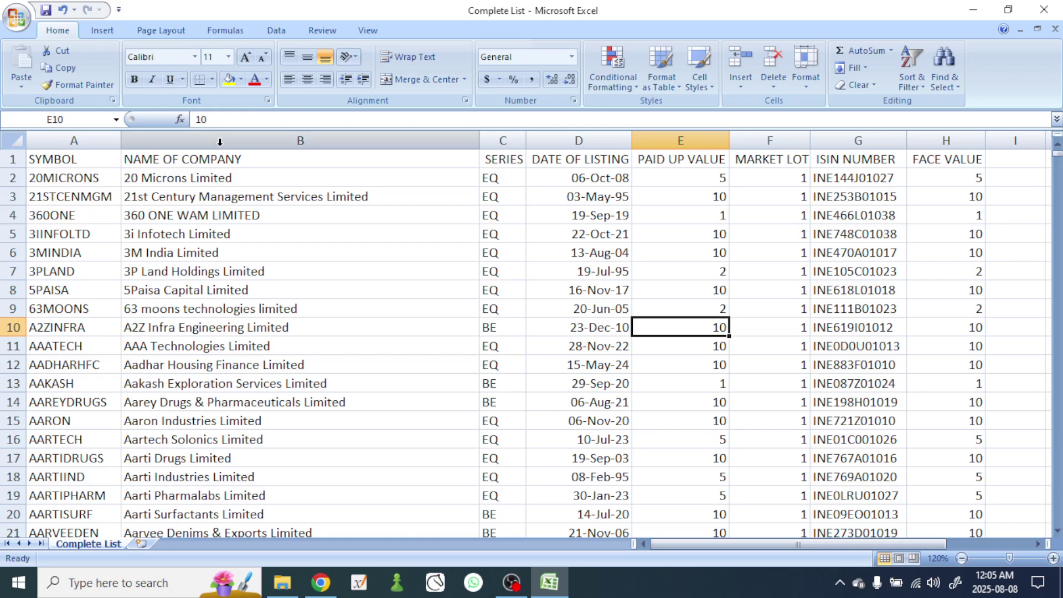
{"action": "left_click", "coordinate": [56, 179]}
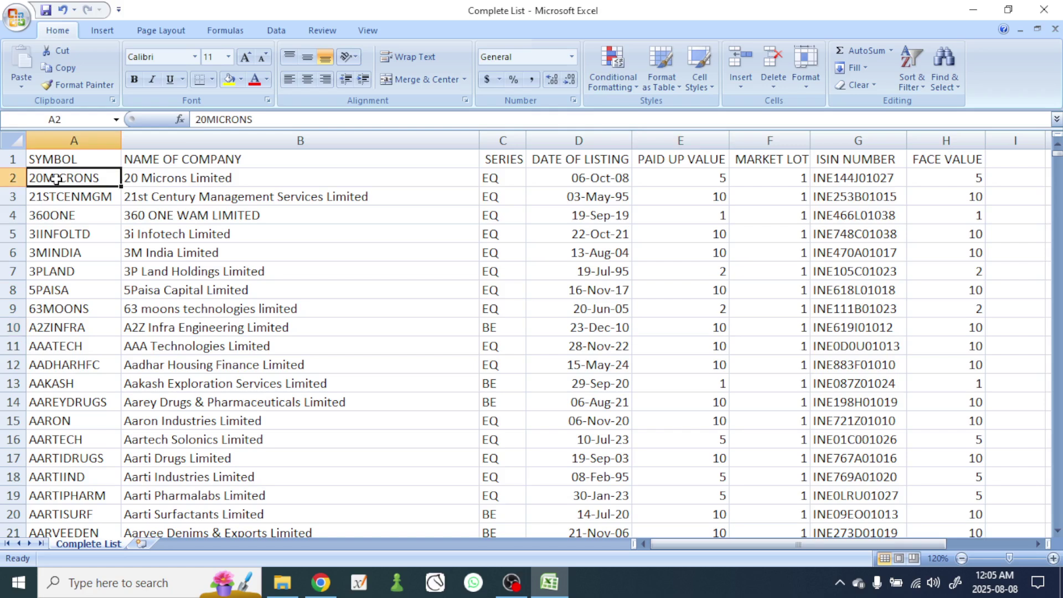
{"action": "left_click", "coordinate": [841, 177]}
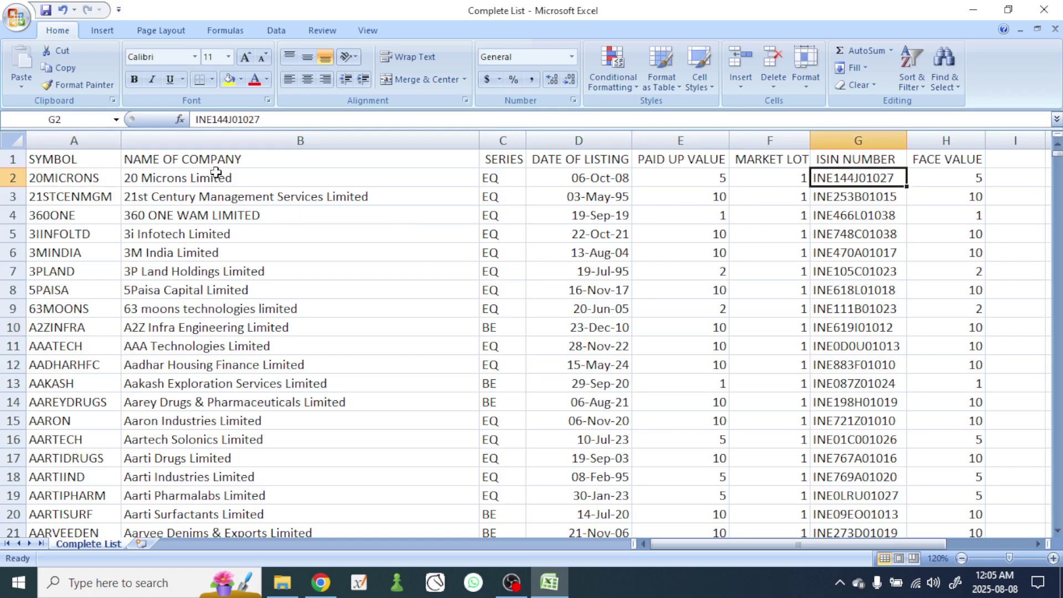
Delete the columns from NAME OF COMPANY through MARKET LOT and the FACE VALUE column, leaving only SYMBOL and ISIN NUMBER.
{"action": "left_click_drag", "start_coordinate": [195, 143], "coordinate": [212, 144]}
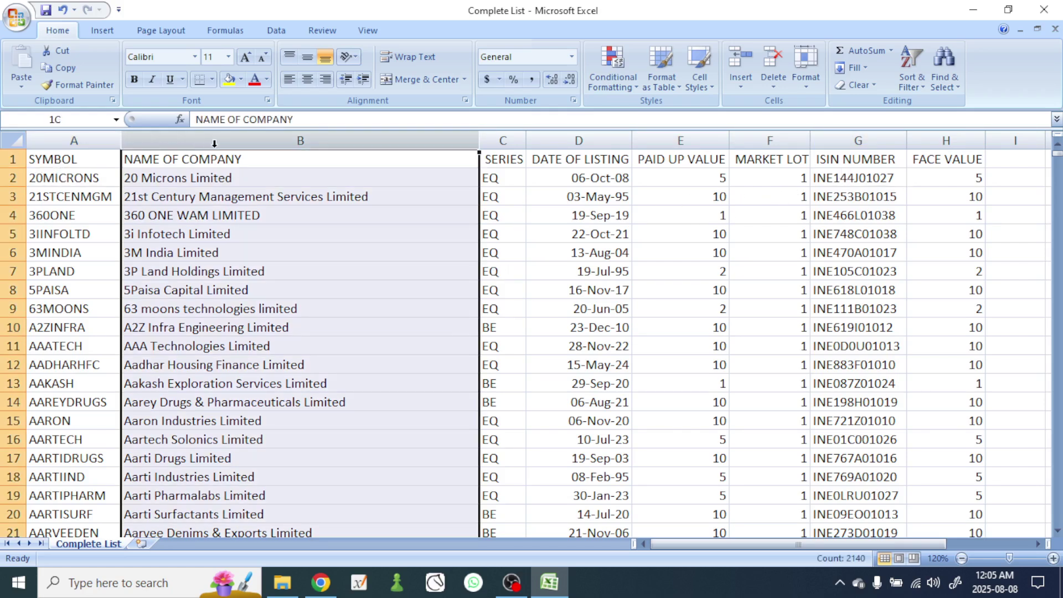
{"action": "left_click_drag", "start_coordinate": [384, 139], "coordinate": [750, 137]}
{"action": "right_click", "coordinate": [414, 138]}
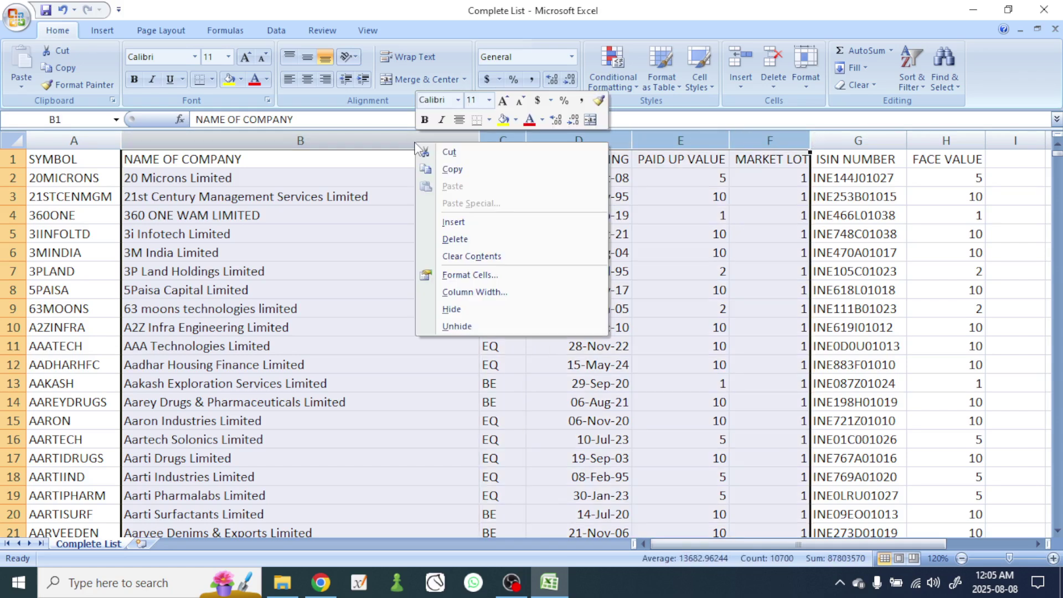
{"action": "left_click", "coordinate": [458, 238]}
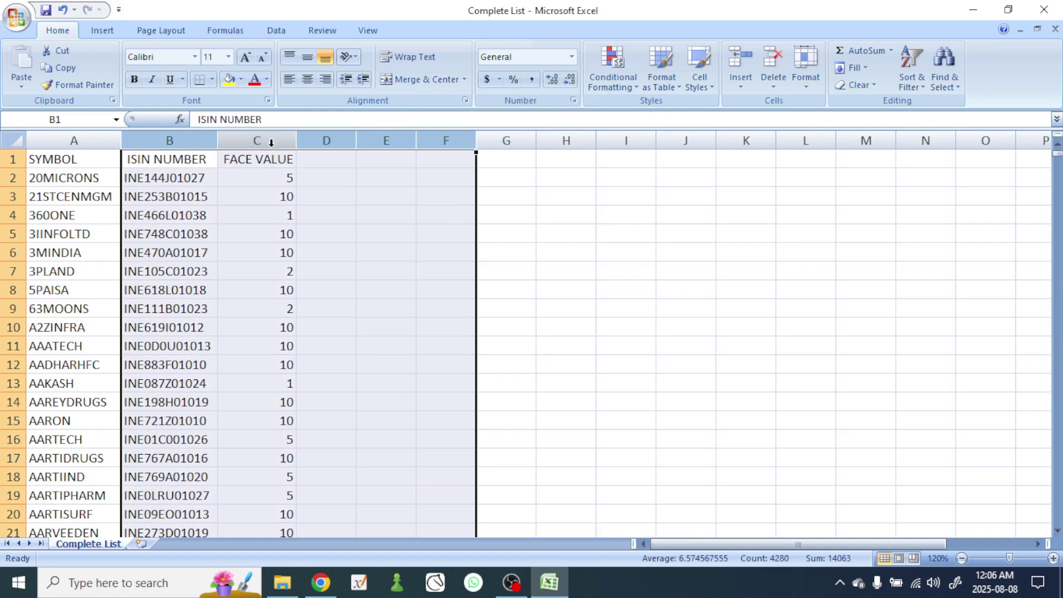
{"action": "left_click", "coordinate": [272, 143]}
{"action": "right_click", "coordinate": [272, 143]}
{"action": "left_click", "coordinate": [312, 241]}
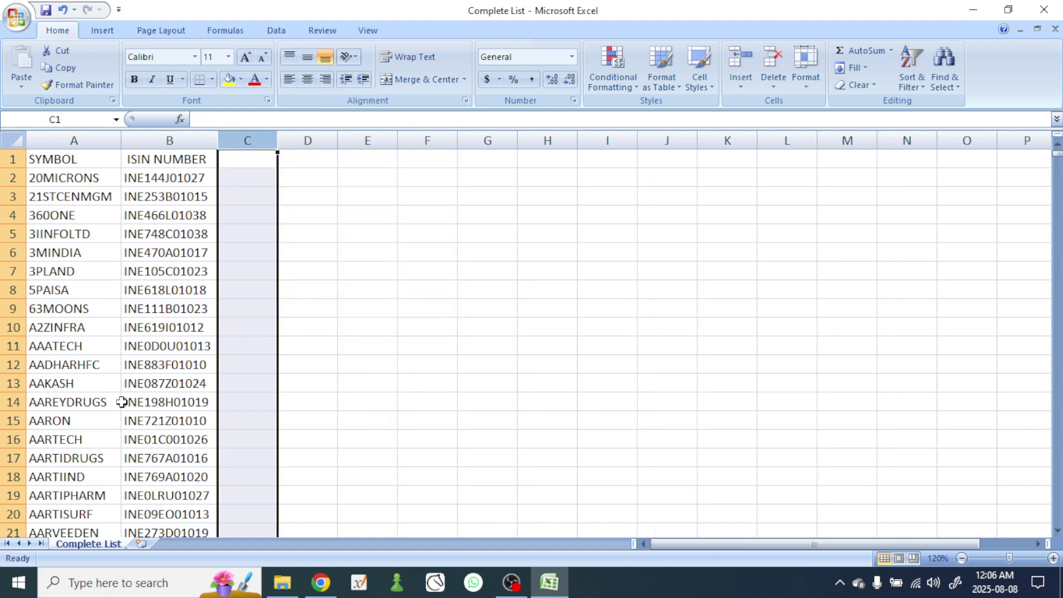
{"action": "left_click", "coordinate": [398, 214]}
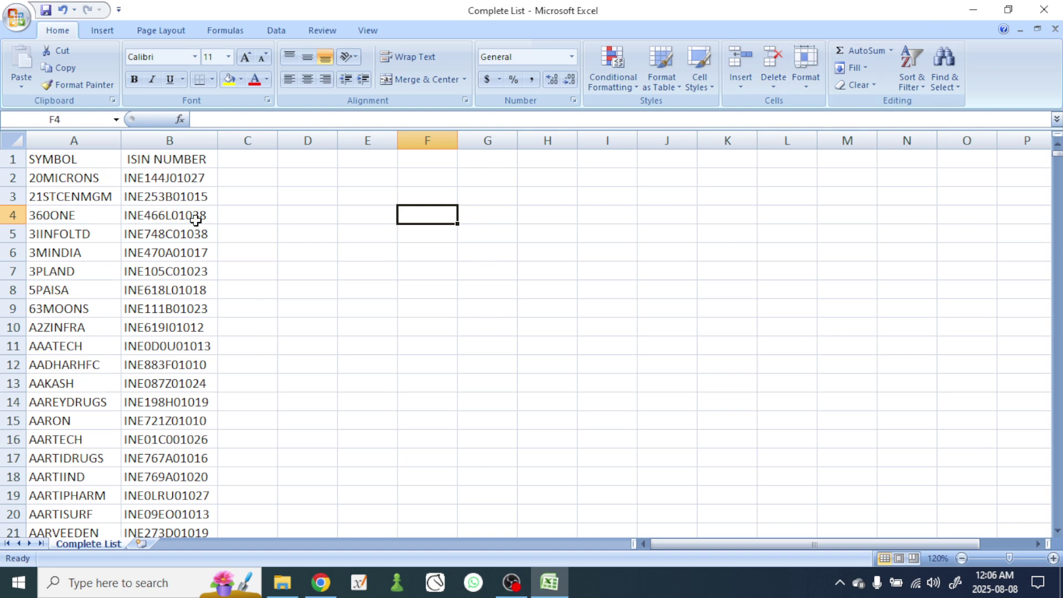
{"action": "scroll", "coordinate": [109, 350], "scroll_direction": "down", "scroll_amount": 7}
{"action": "scroll", "coordinate": [110, 350], "scroll_direction": "up", "scroll_amount": 7}
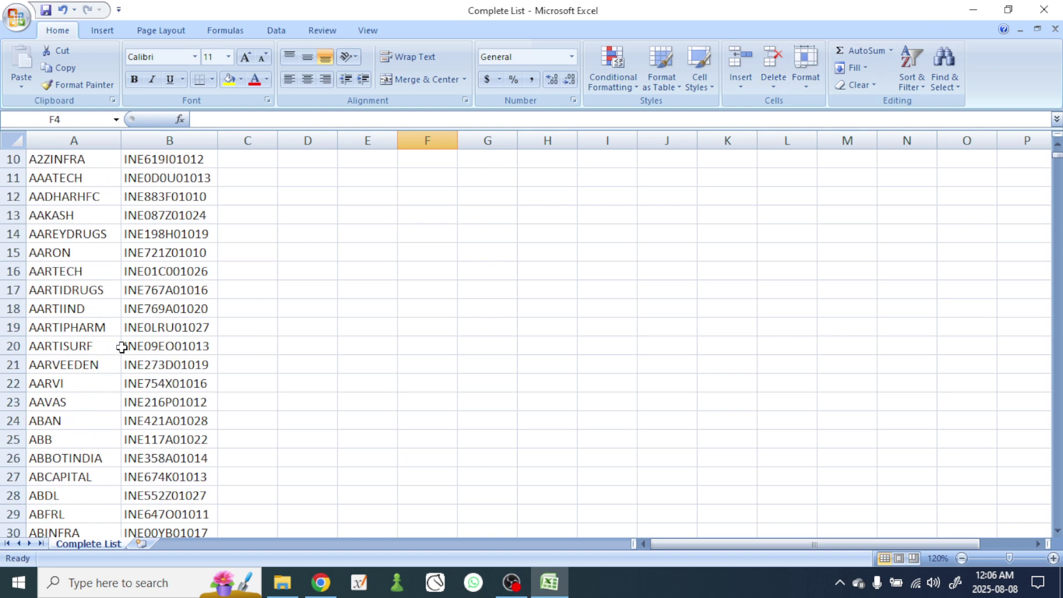
Minimize the workbook, switch to the NSE India site in Chrome and open the Equity Derivatives page listed under Products & Services.
{"action": "left_click", "coordinate": [966, 7]}
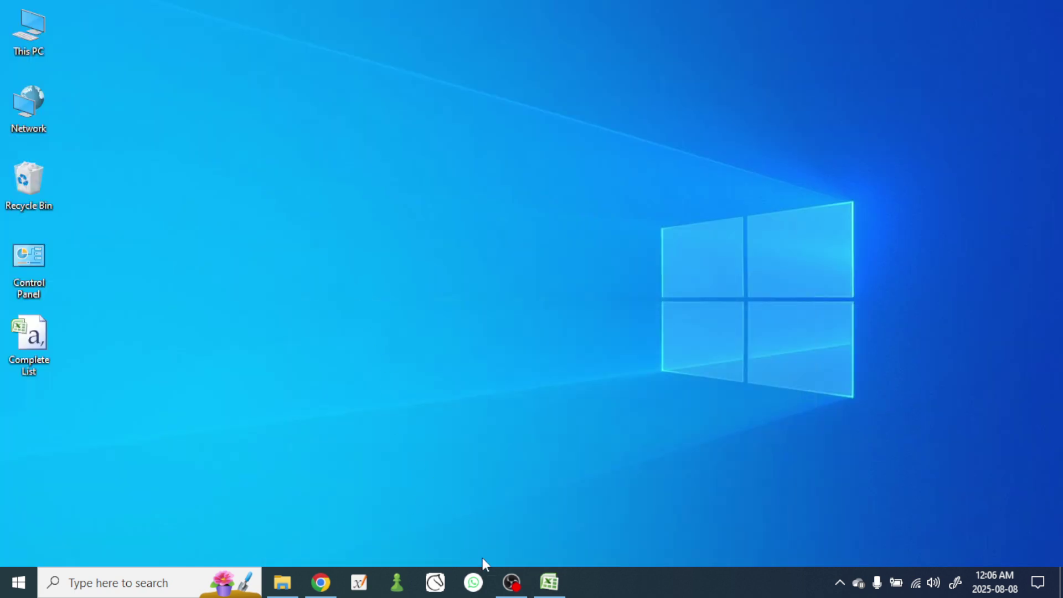
{"action": "left_click", "coordinate": [321, 582]}
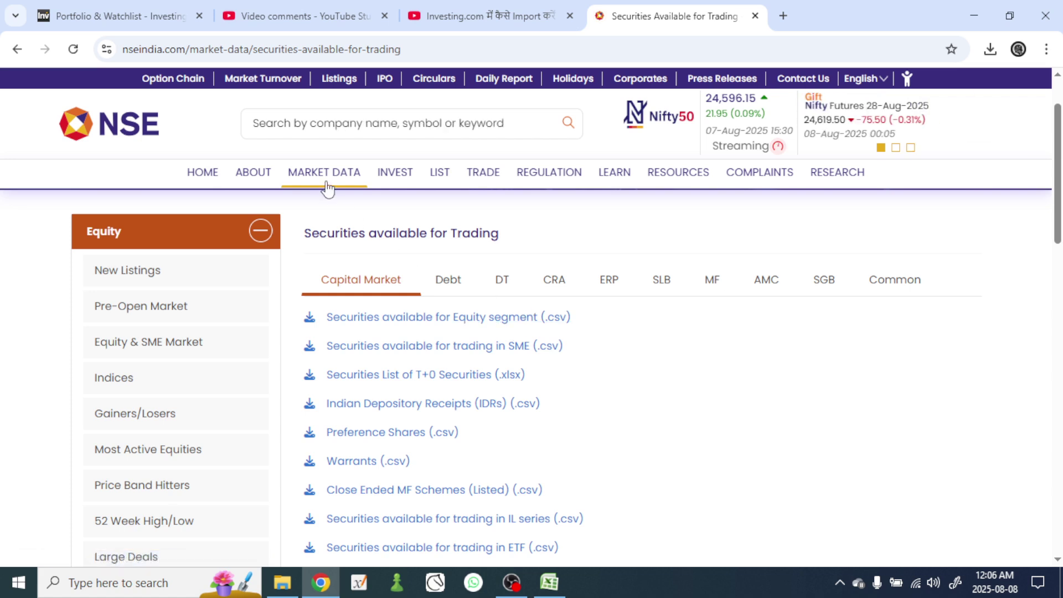
{"action": "mouse_move", "coordinate": [329, 185]}
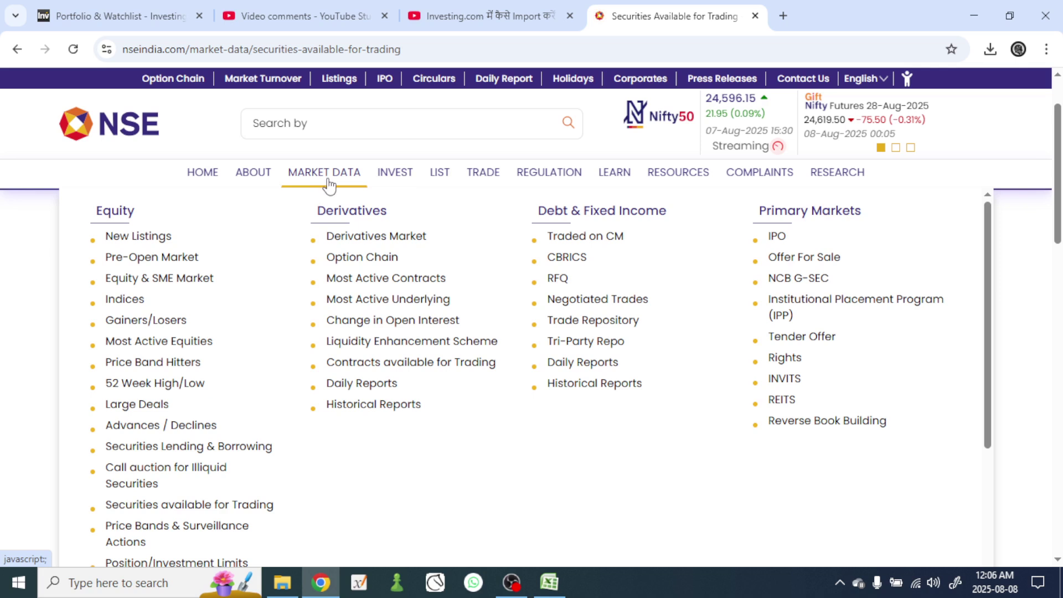
{"action": "scroll", "coordinate": [72, 360], "scroll_direction": "down", "scroll_amount": 8}
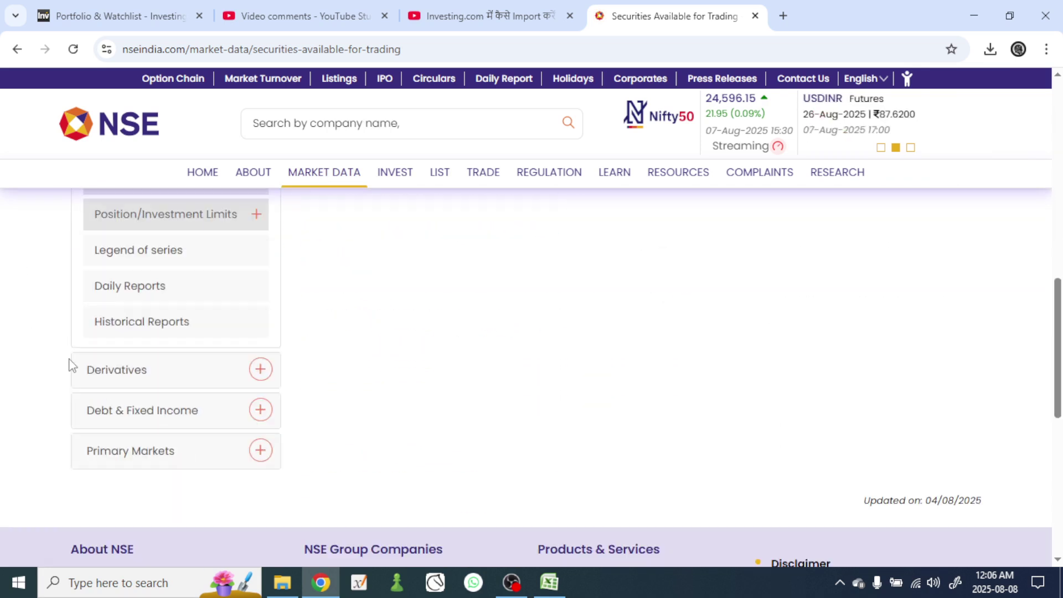
{"action": "scroll", "coordinate": [446, 357], "scroll_direction": "down", "scroll_amount": 5}
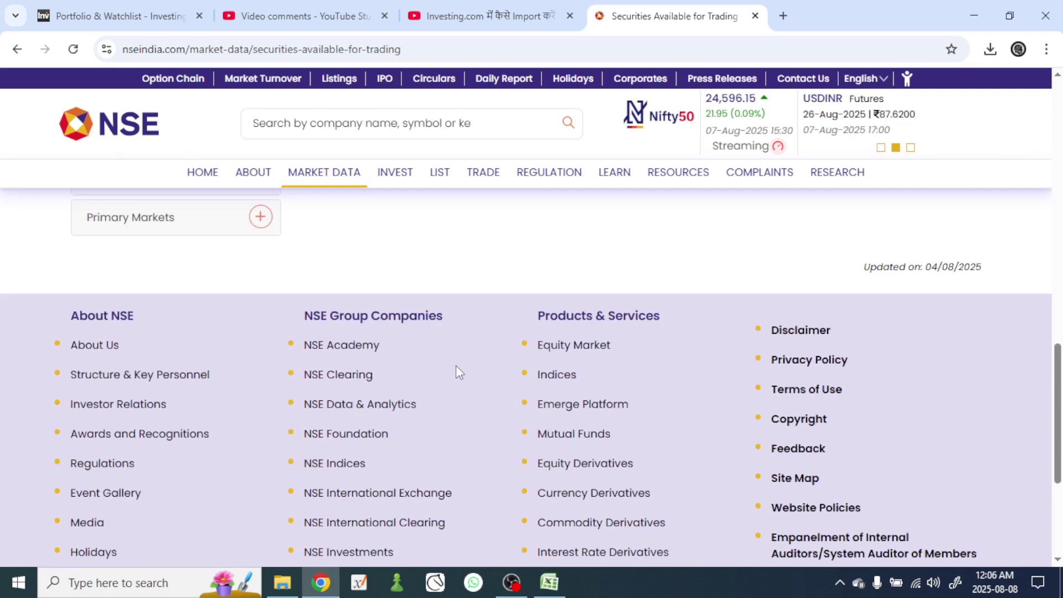
{"action": "scroll", "coordinate": [456, 365], "scroll_direction": "down", "scroll_amount": 3}
{"action": "scroll", "coordinate": [554, 287], "scroll_direction": "up", "scroll_amount": 3}
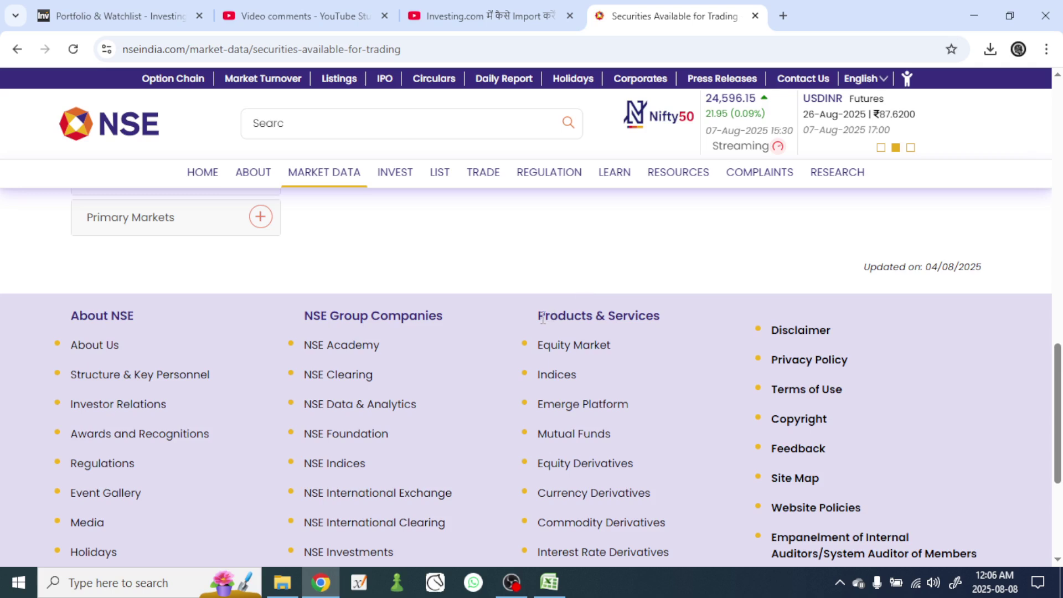
{"action": "left_click_drag", "start_coordinate": [538, 318], "coordinate": [666, 315]}
{"action": "left_click", "coordinate": [679, 330]}
{"action": "scroll", "coordinate": [680, 335], "scroll_direction": "down", "scroll_amount": 2}
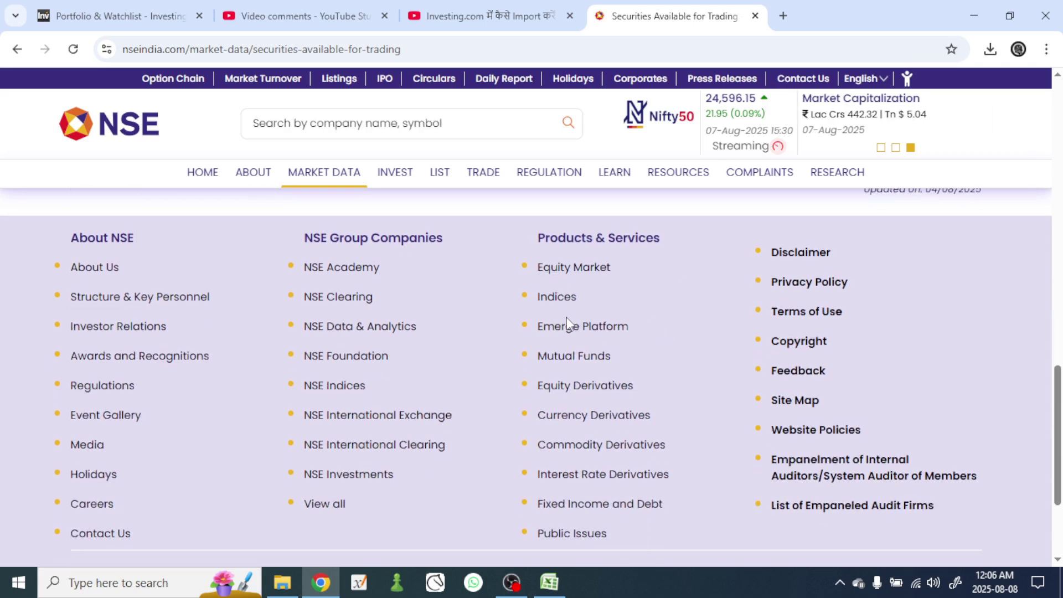
{"action": "left_click", "coordinate": [568, 390]}
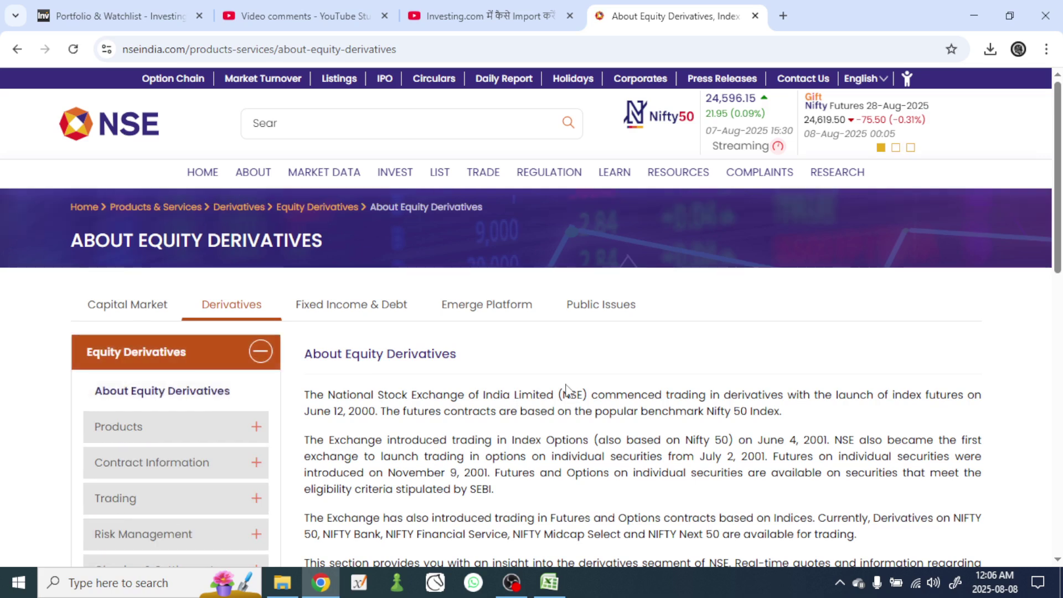
Open the List of Underlyings and Information page within the Contract Information section of Equity Derivatives.
{"action": "scroll", "coordinate": [503, 404], "scroll_direction": "down", "scroll_amount": 2}
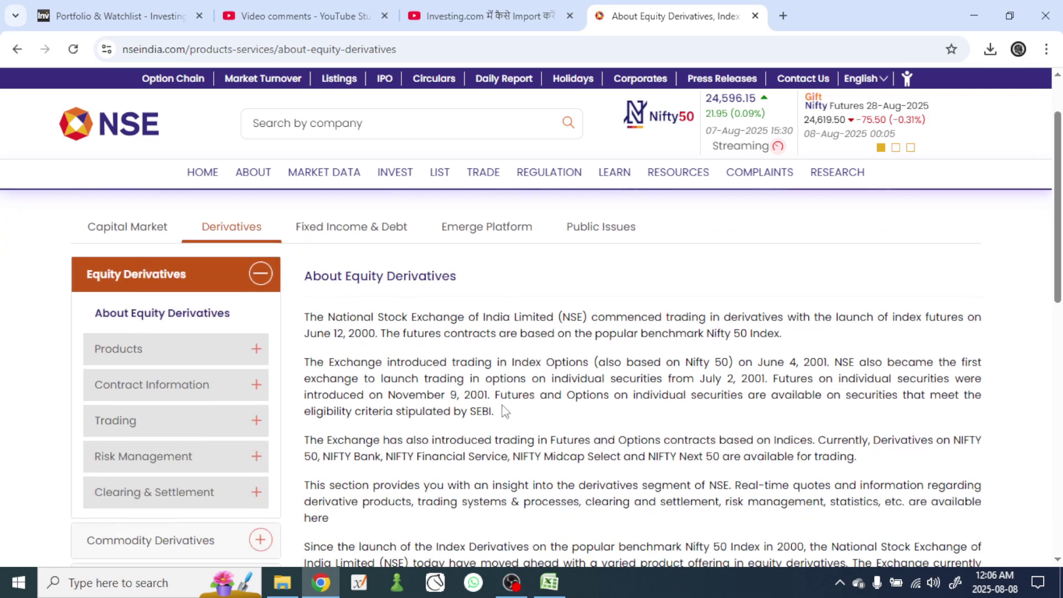
{"action": "scroll", "coordinate": [502, 411], "scroll_direction": "down", "scroll_amount": 1}
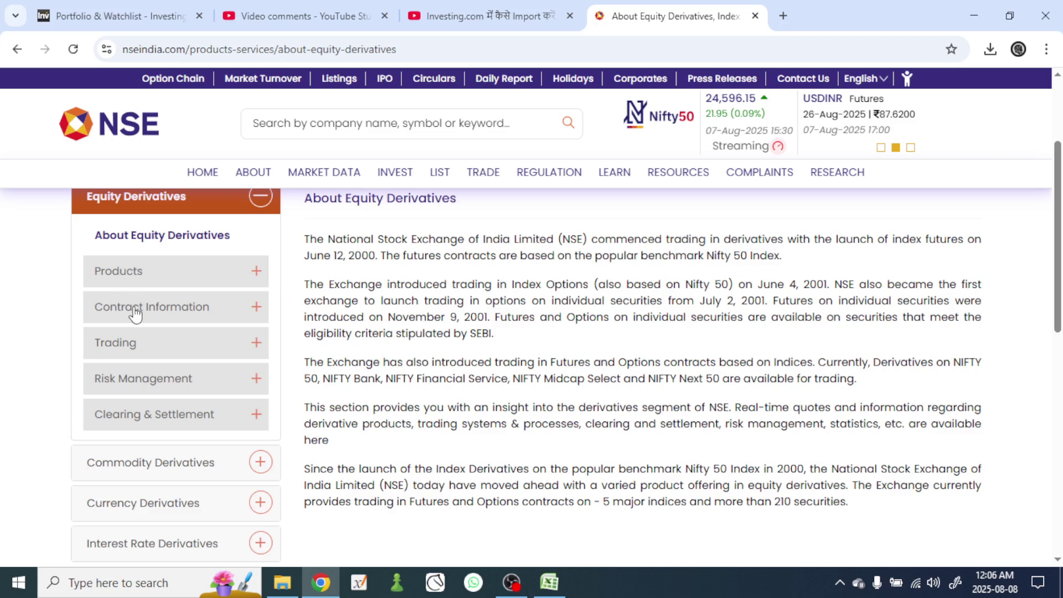
{"action": "left_click", "coordinate": [162, 318]}
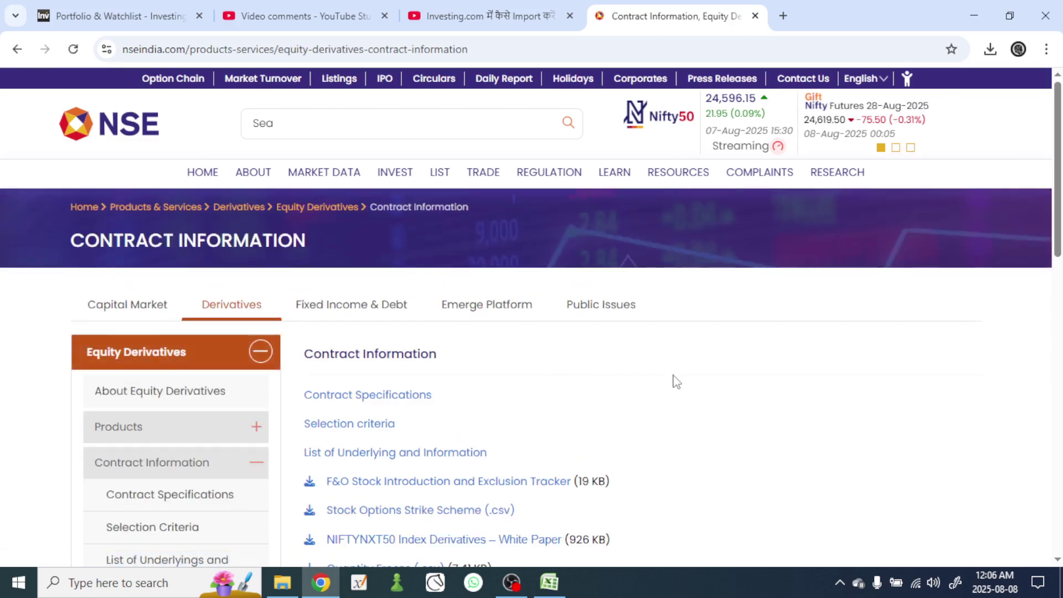
{"action": "scroll", "coordinate": [673, 381], "scroll_direction": "down", "scroll_amount": 1}
{"action": "scroll", "coordinate": [729, 379], "scroll_direction": "down", "scroll_amount": 1}
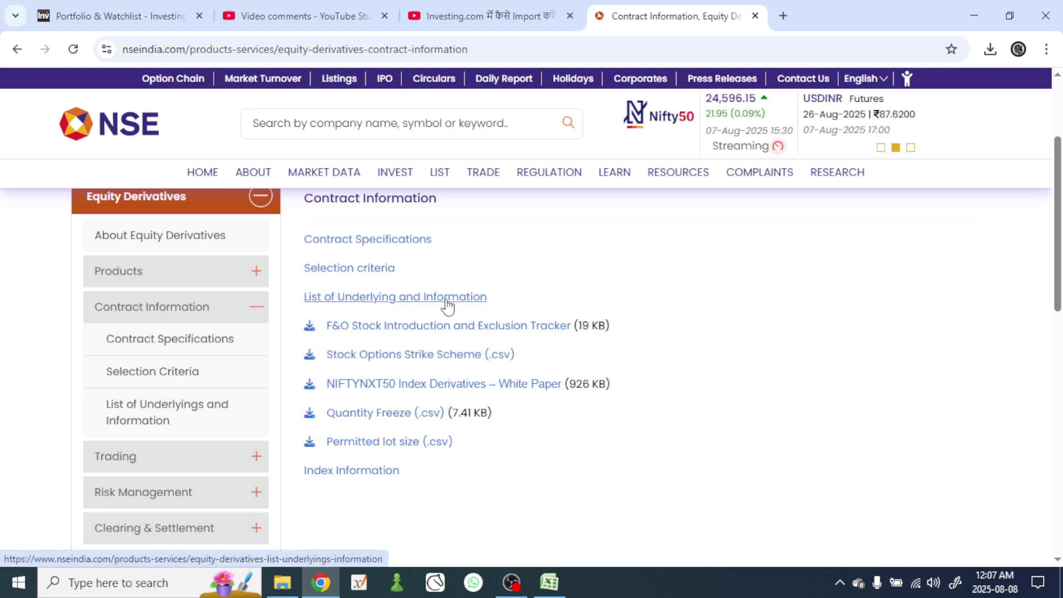
{"action": "left_click", "coordinate": [141, 417]}
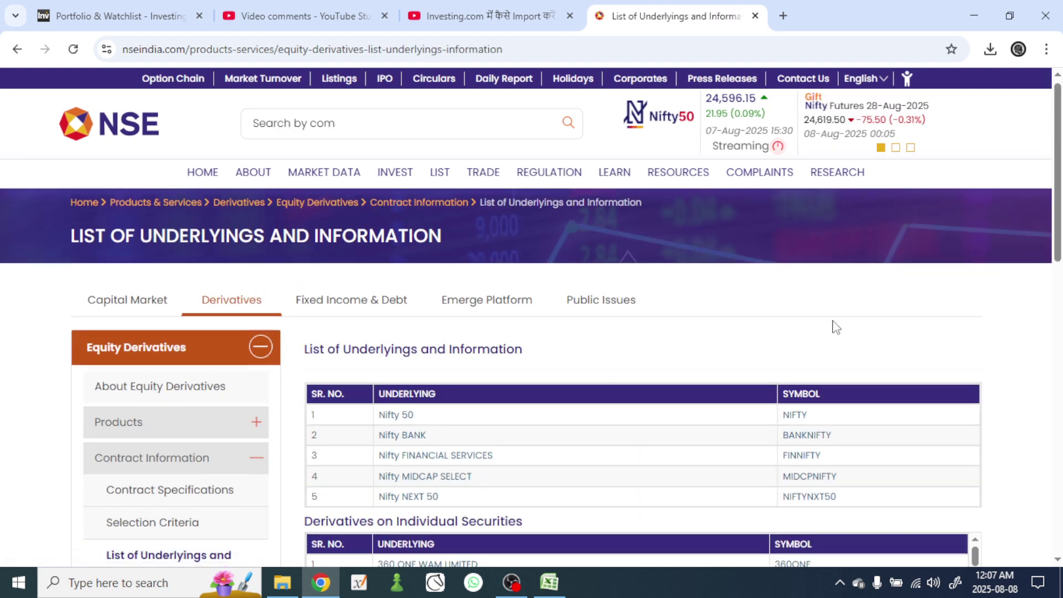
Examine the Derivatives on Individual Securities table from its first entry to its last.
{"action": "scroll", "coordinate": [935, 352], "scroll_direction": "down", "scroll_amount": 1}
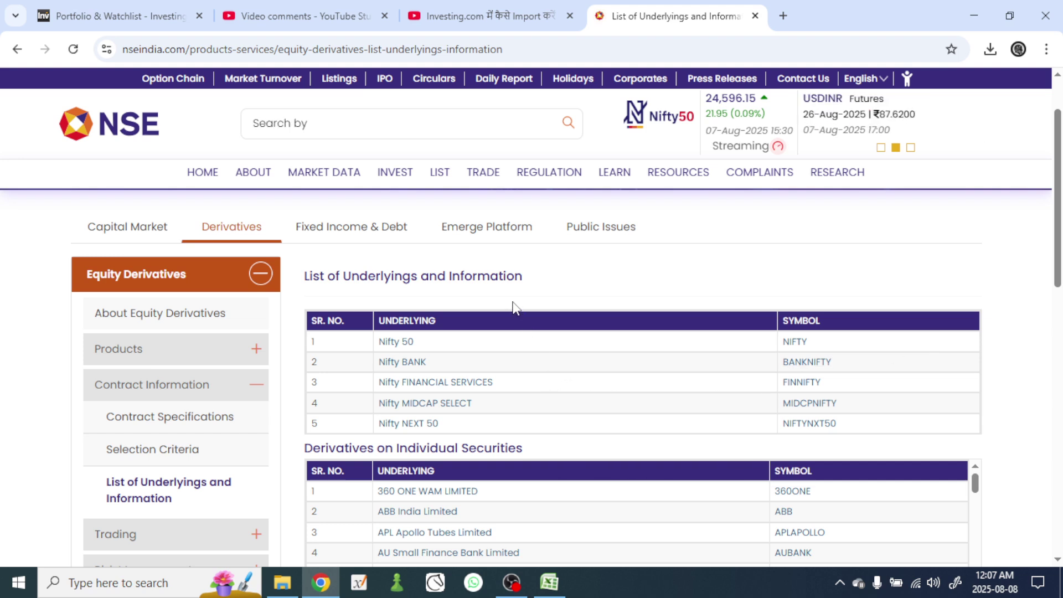
{"action": "scroll", "coordinate": [540, 289], "scroll_direction": "down", "scroll_amount": 1}
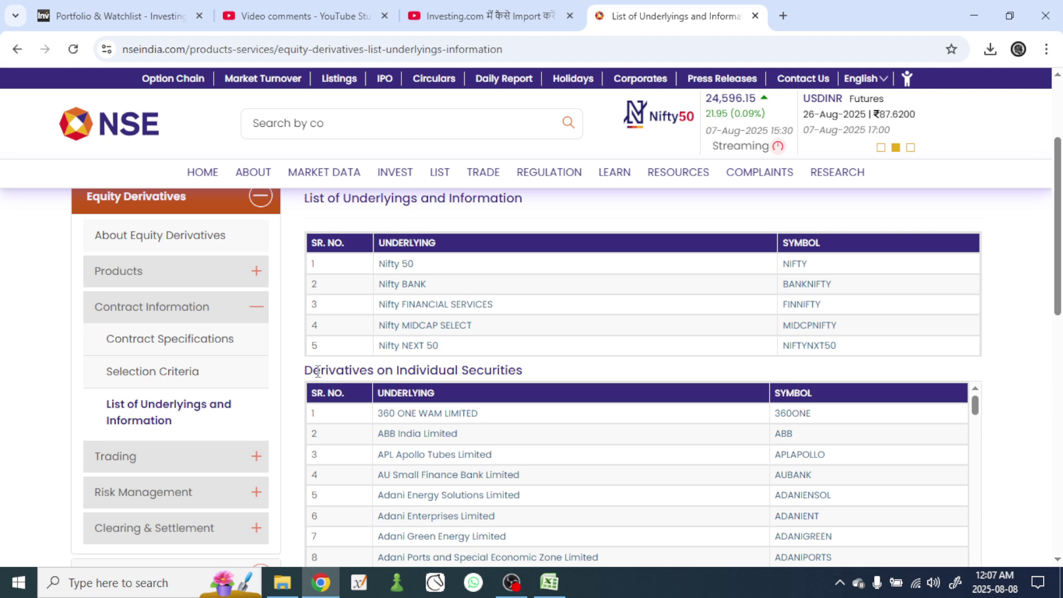
{"action": "left_click_drag", "start_coordinate": [312, 370], "coordinate": [560, 376]}
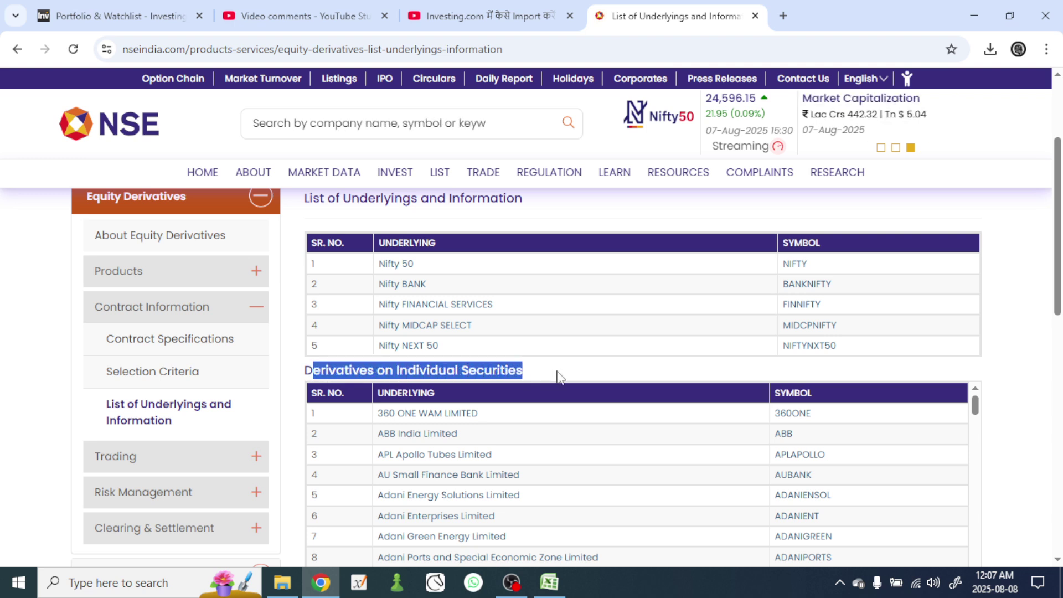
{"action": "left_click", "coordinate": [494, 371]}
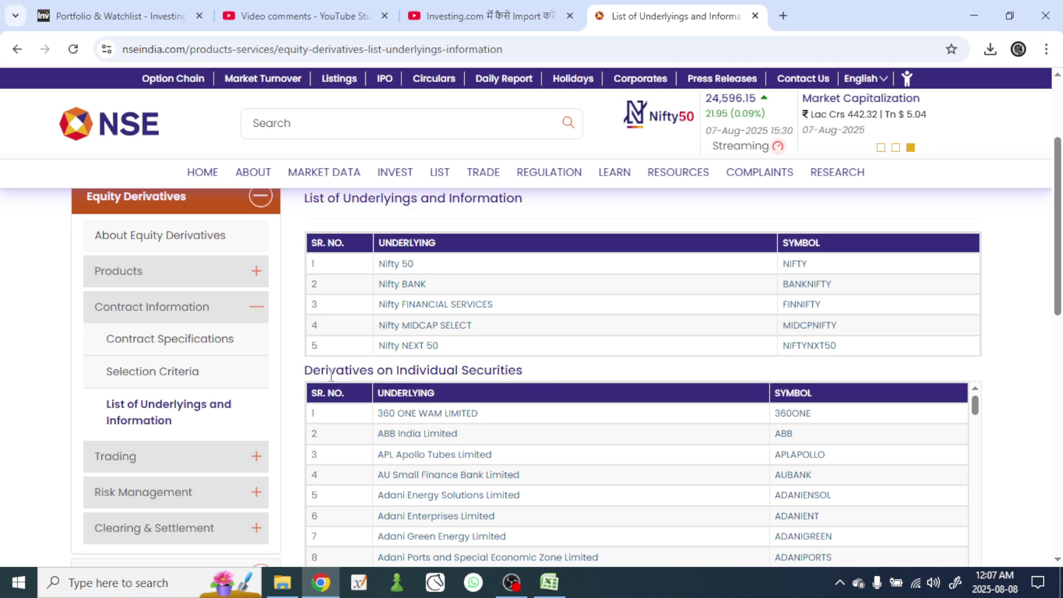
{"action": "left_click_drag", "start_coordinate": [308, 371], "coordinate": [527, 379]}
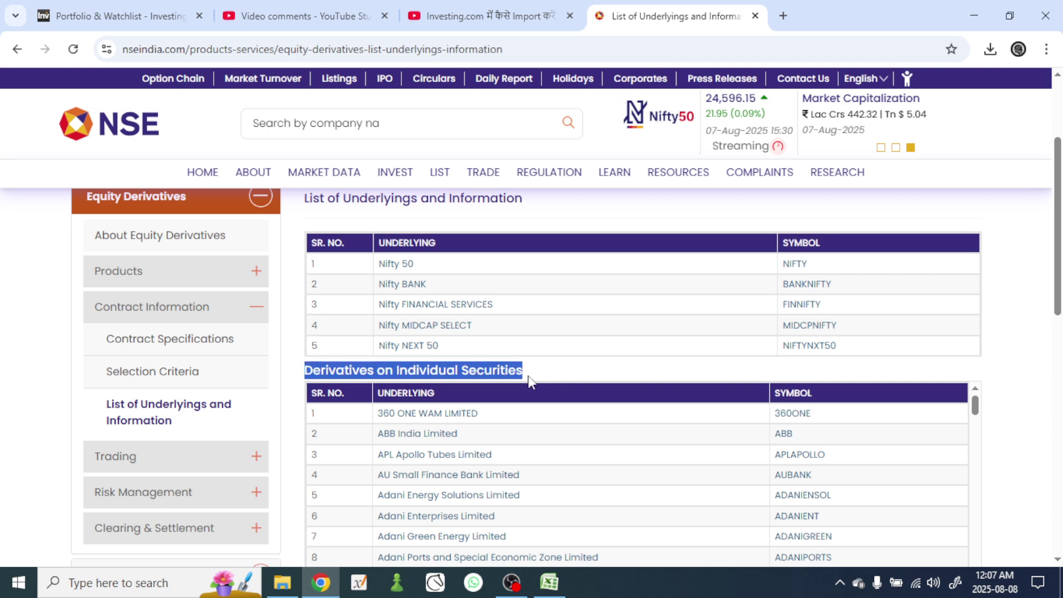
{"action": "left_click", "coordinate": [458, 368]}
{"action": "left_click_drag", "start_coordinate": [398, 375], "coordinate": [541, 373]}
{"action": "left_click", "coordinate": [547, 372]}
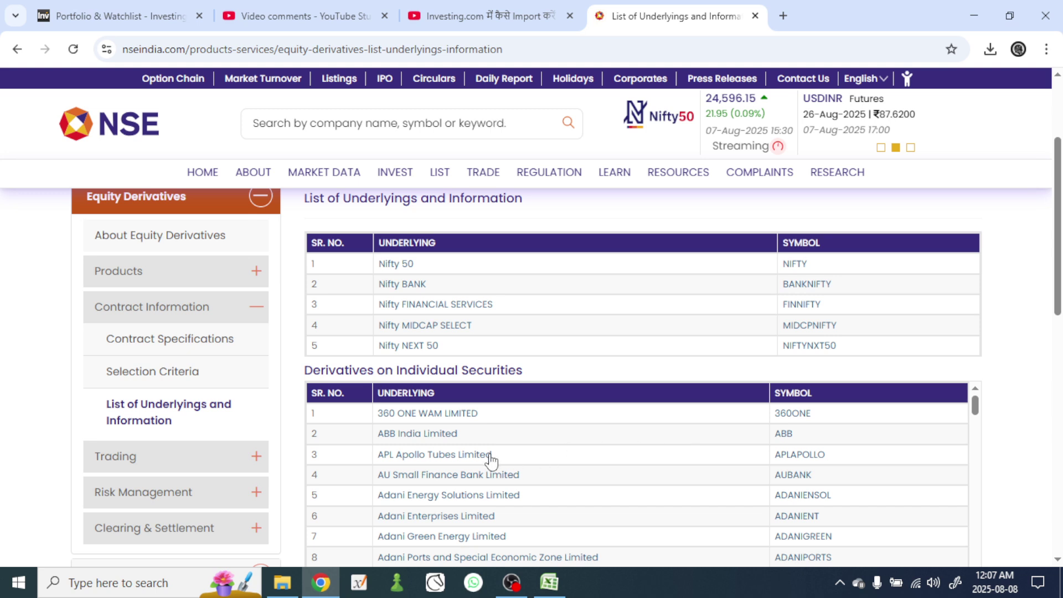
{"action": "scroll", "coordinate": [1002, 372], "scroll_direction": "down", "scroll_amount": 3}
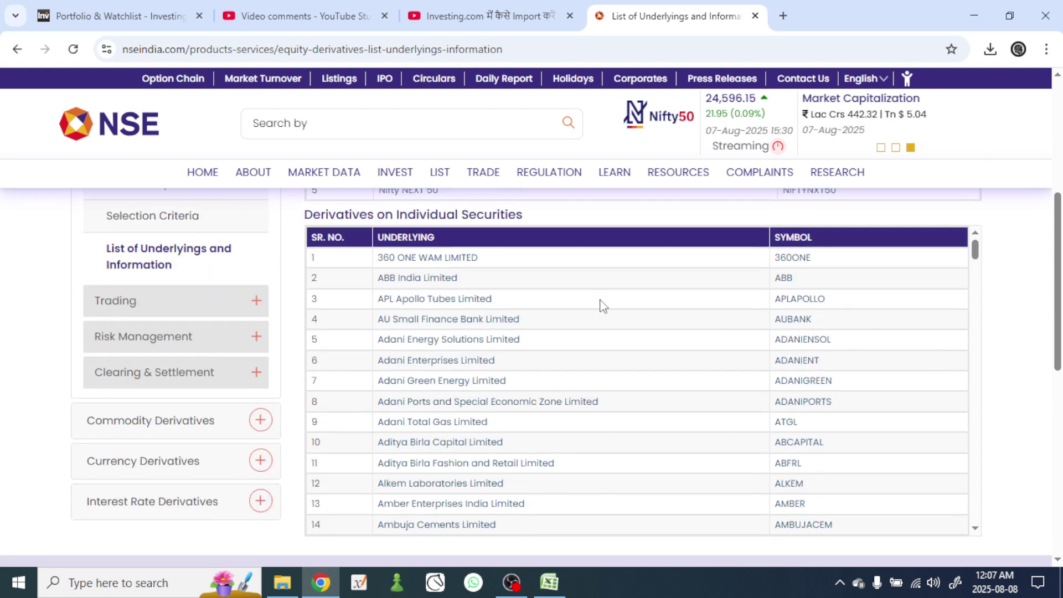
{"action": "scroll", "coordinate": [603, 307], "scroll_direction": "down", "scroll_amount": 2}
{"action": "scroll", "coordinate": [605, 325], "scroll_direction": "down", "scroll_amount": 20}
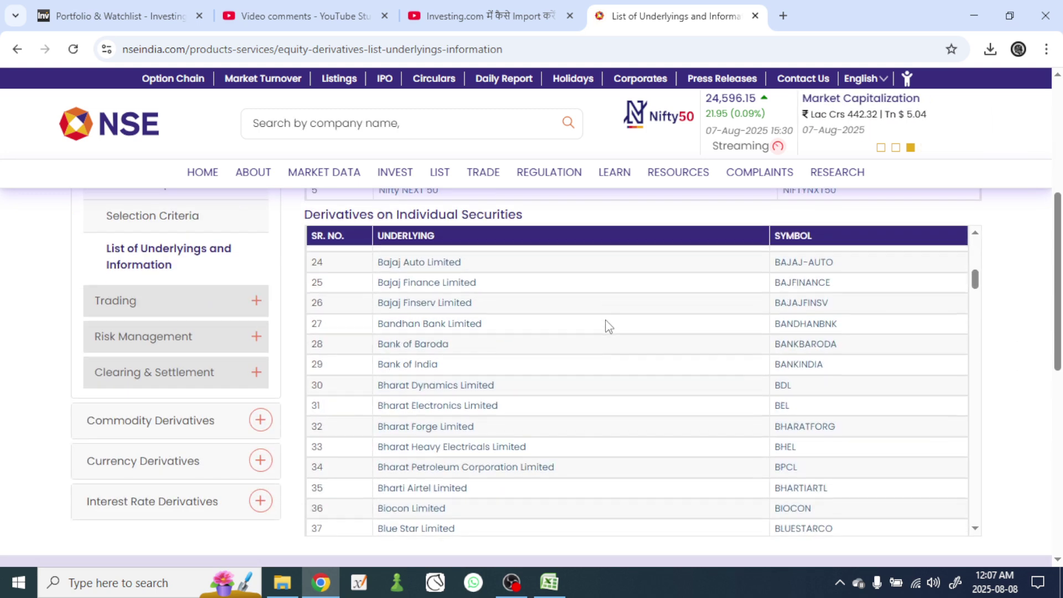
{"action": "scroll", "coordinate": [613, 354], "scroll_direction": "down", "scroll_amount": 20}
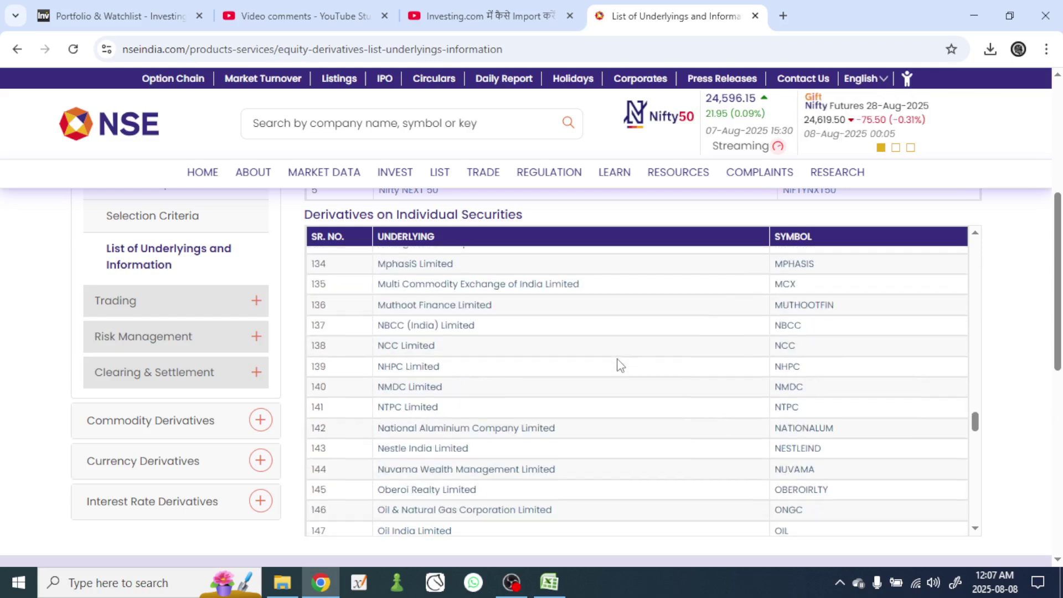
{"action": "scroll", "coordinate": [623, 370], "scroll_direction": "down", "scroll_amount": 5}
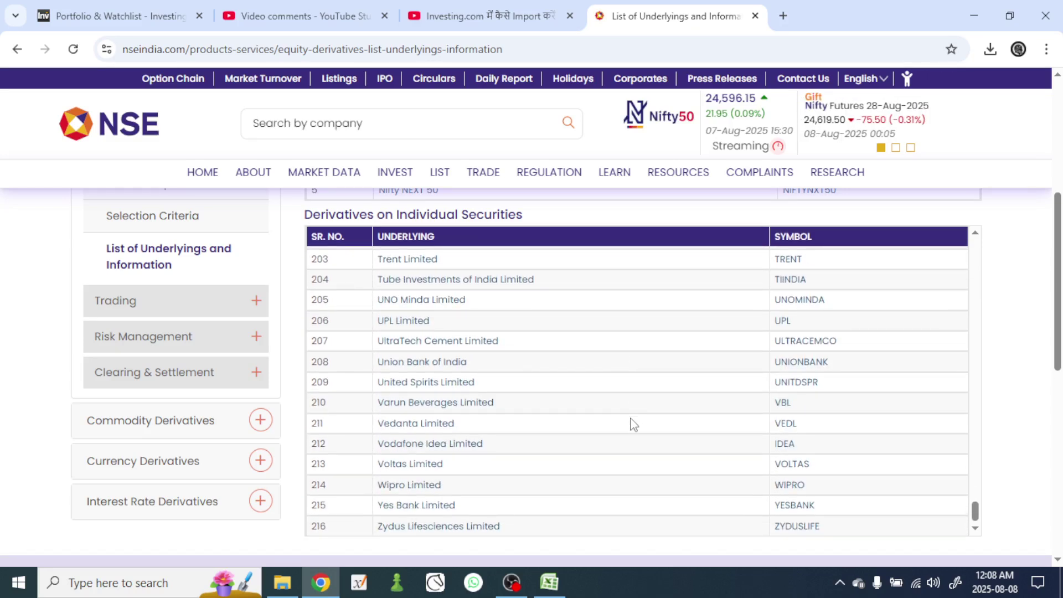
Copy the entire Derivatives on Individual Securities table, from its header row to the last entry.
{"action": "left_click_drag", "start_coordinate": [973, 510], "coordinate": [970, 244]}
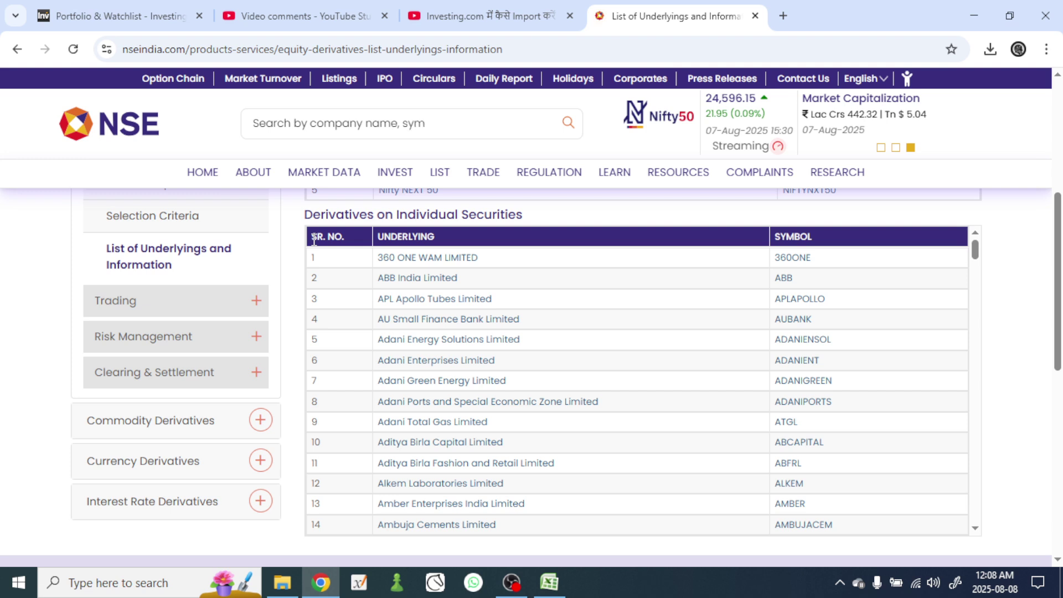
{"action": "left_click_drag", "start_coordinate": [343, 251], "coordinate": [823, 216]}
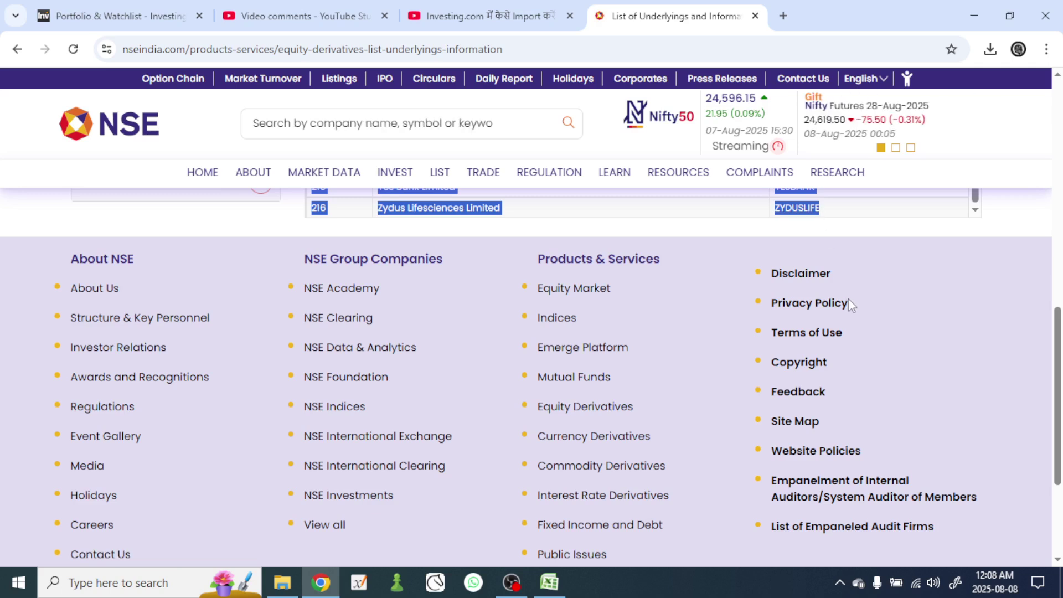
{"action": "scroll", "coordinate": [849, 304], "scroll_direction": "up", "scroll_amount": 3}
{"action": "scroll", "coordinate": [842, 315], "scroll_direction": "up", "scroll_amount": 2}
{"action": "scroll", "coordinate": [823, 351], "scroll_direction": "down", "scroll_amount": 2}
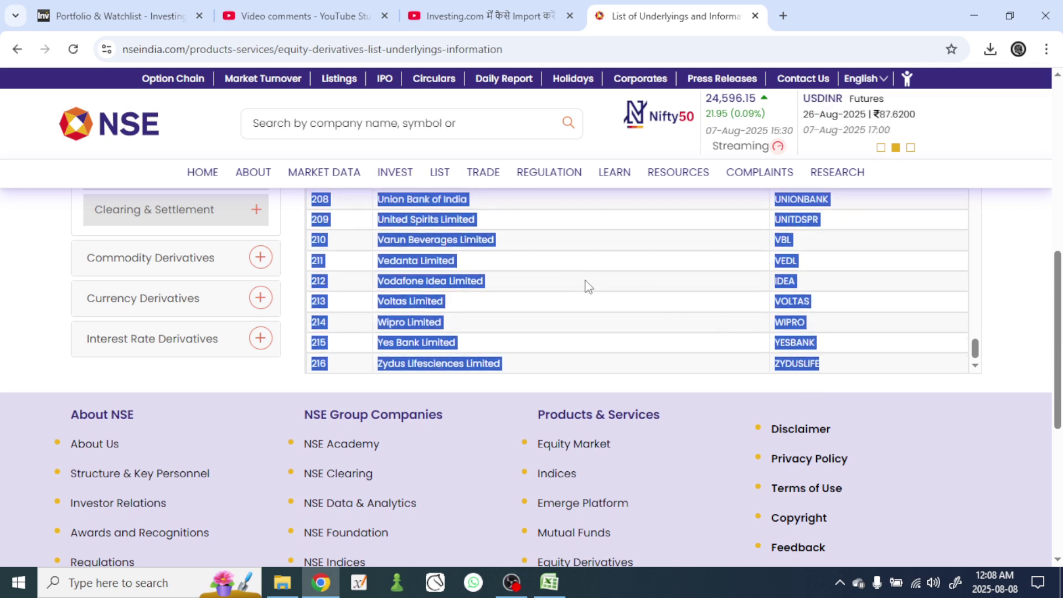
{"action": "right_click", "coordinate": [504, 286]}
{"action": "left_click", "coordinate": [525, 308]}
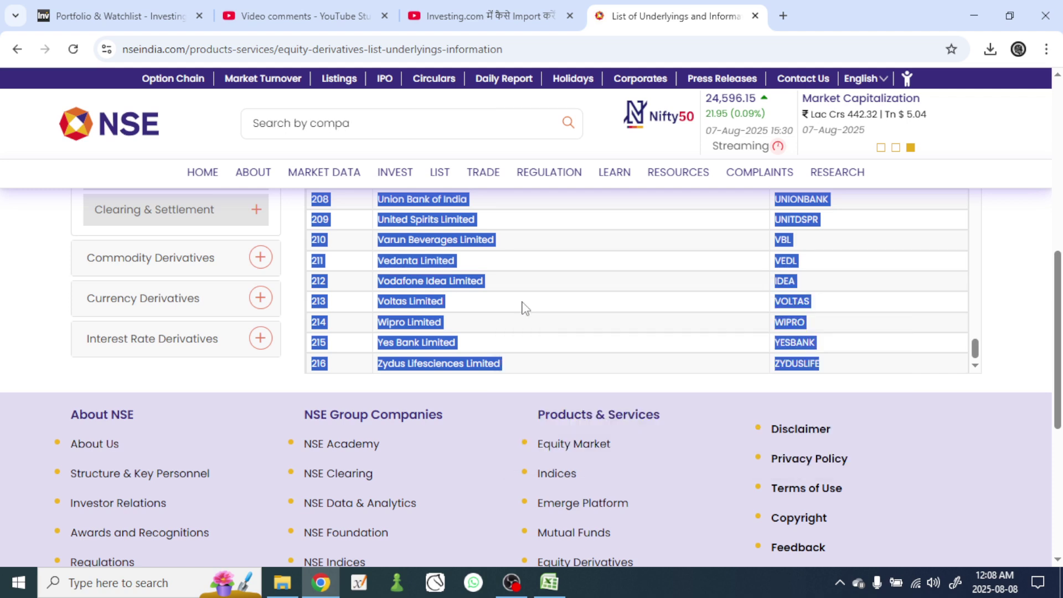
Minimize the open windows, create an Excel worksheet named FnO List on the desktop and open it.
{"action": "left_click", "coordinate": [547, 582]}
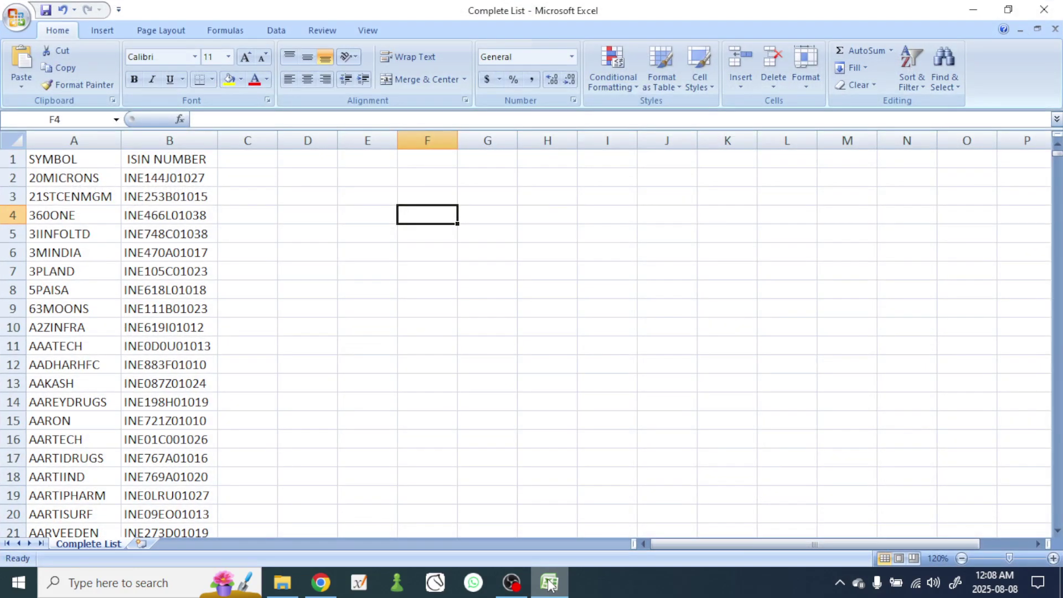
{"action": "left_click", "coordinate": [969, 4]}
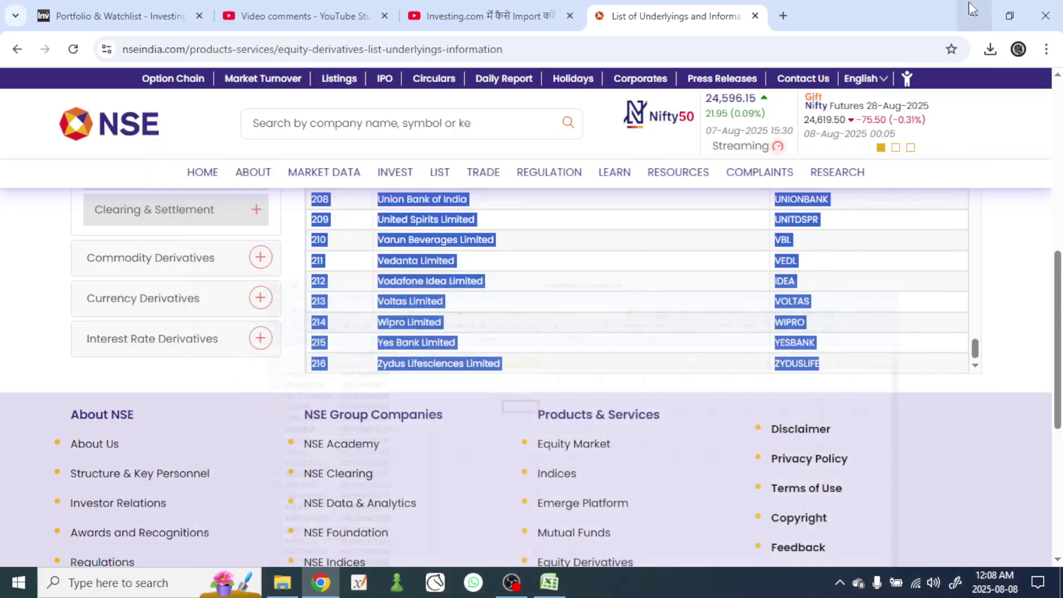
{"action": "left_click", "coordinate": [969, 5]}
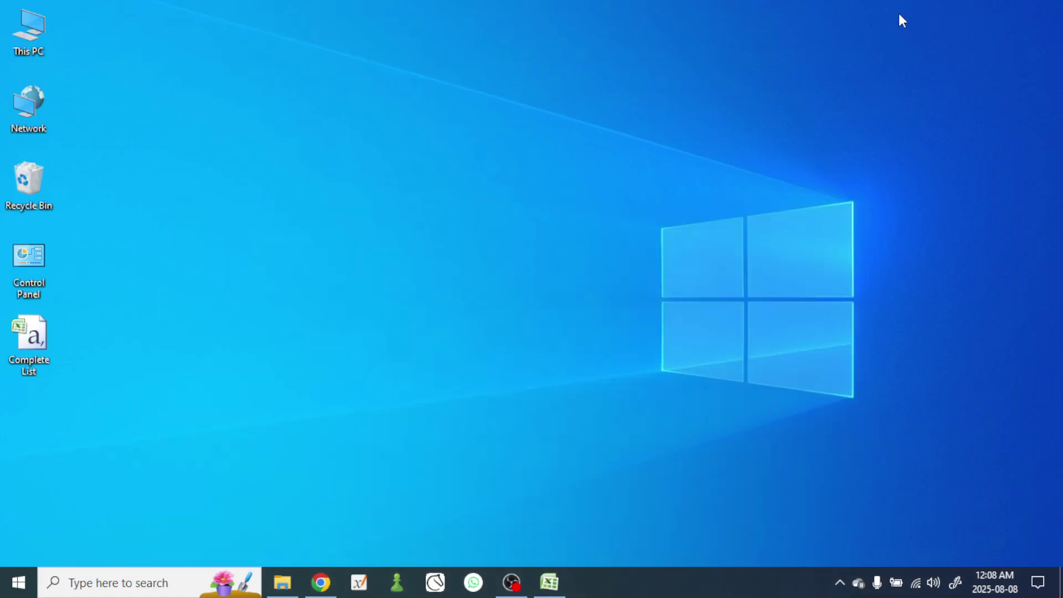
{"action": "right_click", "coordinate": [147, 148]}
{"action": "mouse_move", "coordinate": [224, 277]}
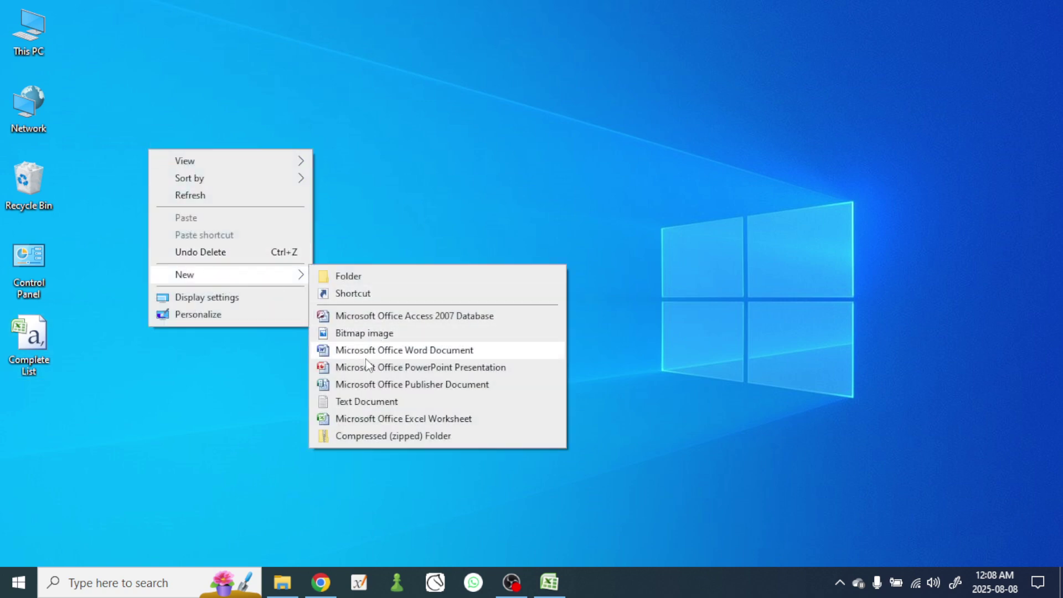
{"action": "left_click", "coordinate": [411, 419]}
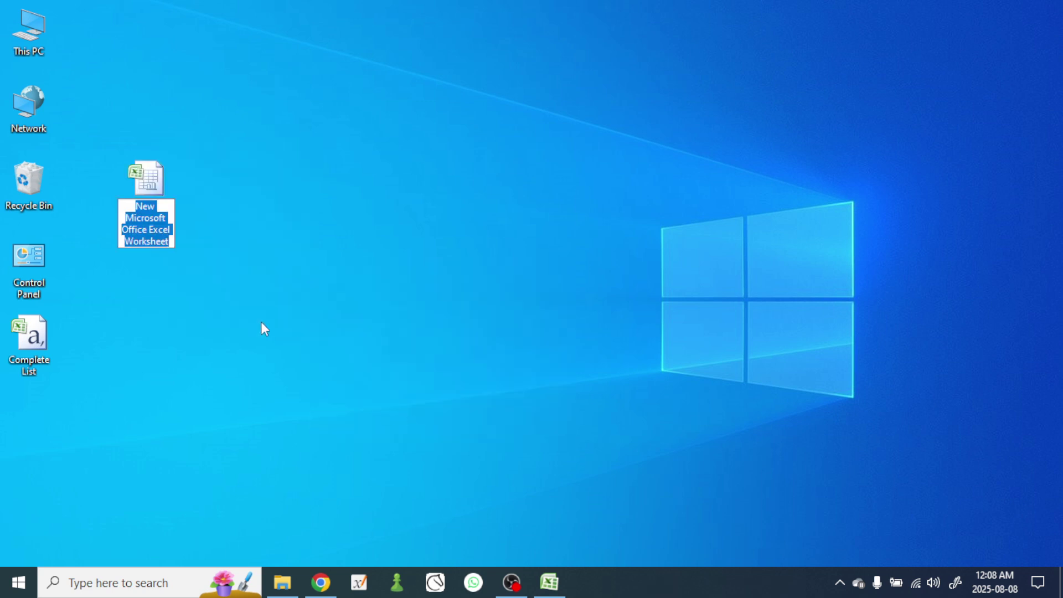
{"action": "type", "text": "FnO List"}
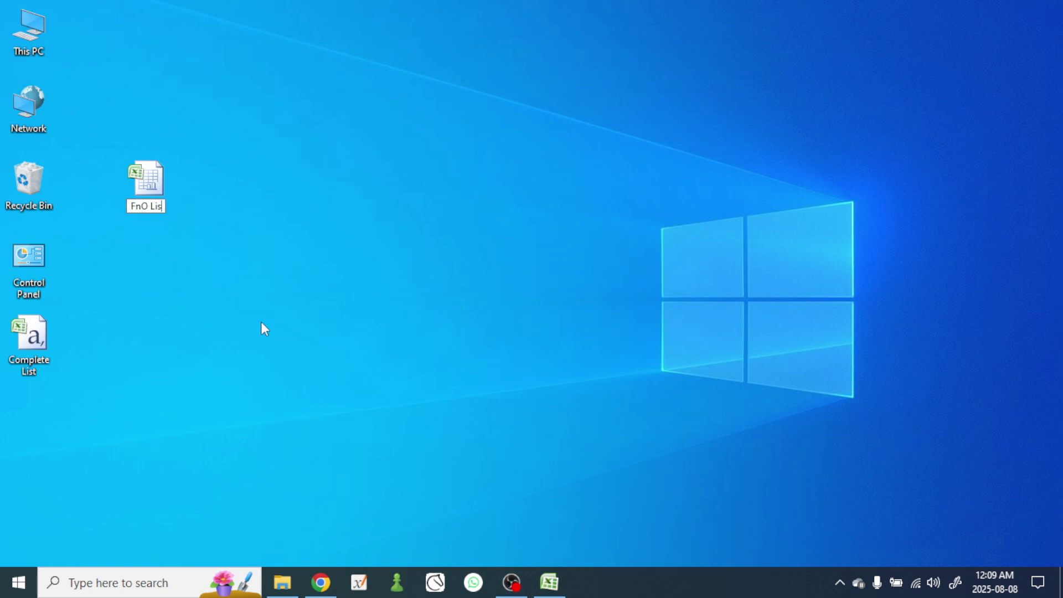
{"action": "key", "text": "Return"}
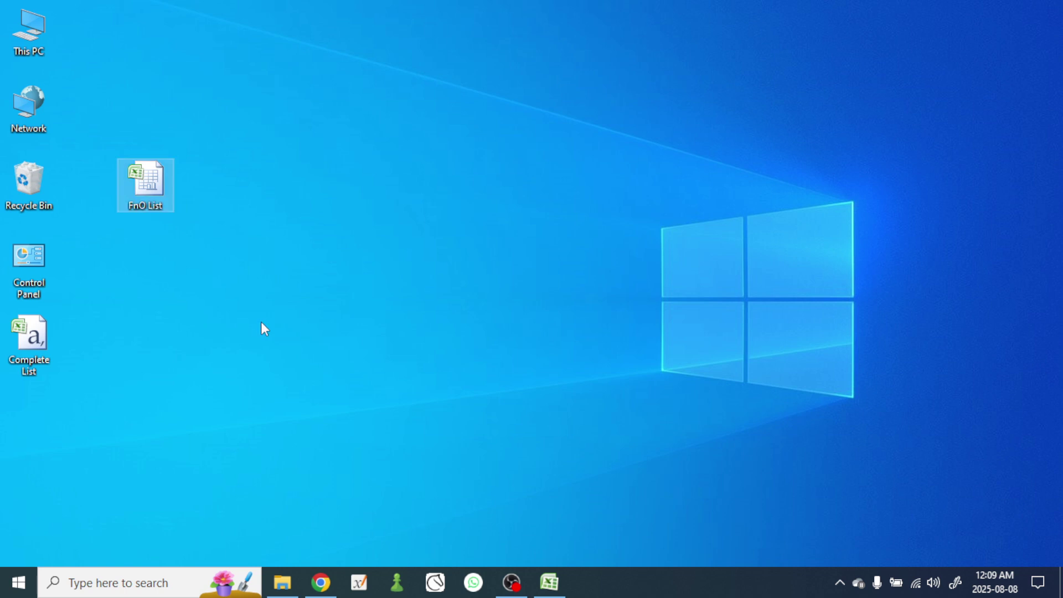
{"action": "key", "text": "Return"}
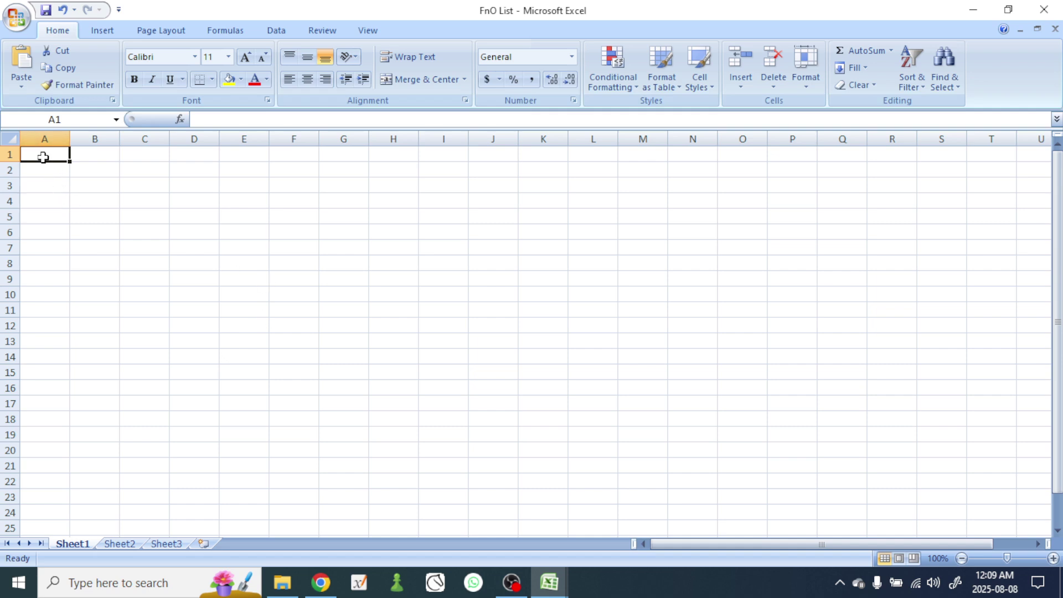
Paste the copied table into Sheet1 at A1 as unformatted Text using Paste Special.
{"action": "key", "text": "ctrl+v"}
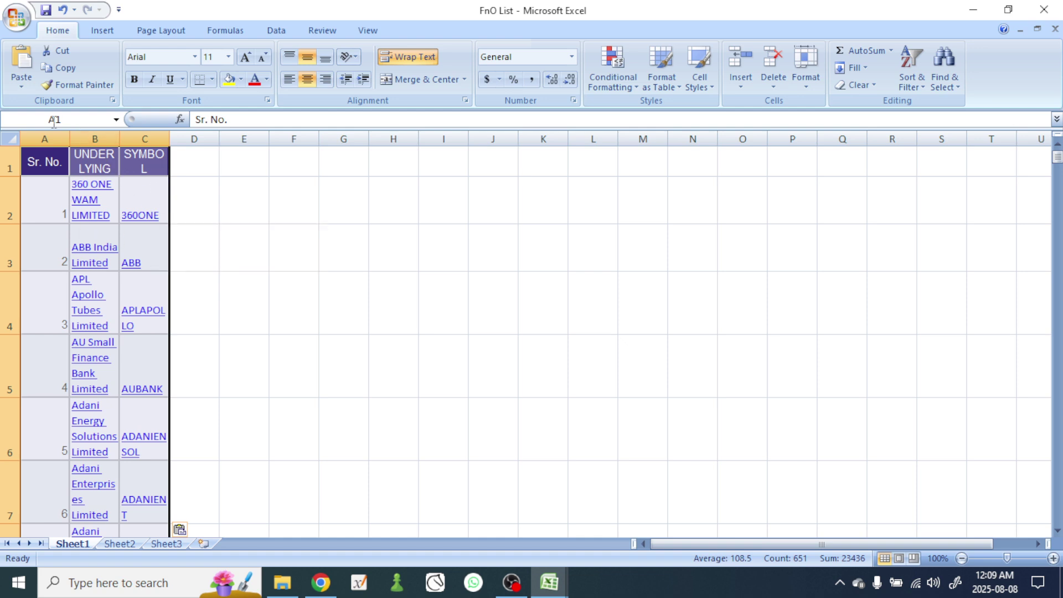
{"action": "key", "text": "ctrl+z"}
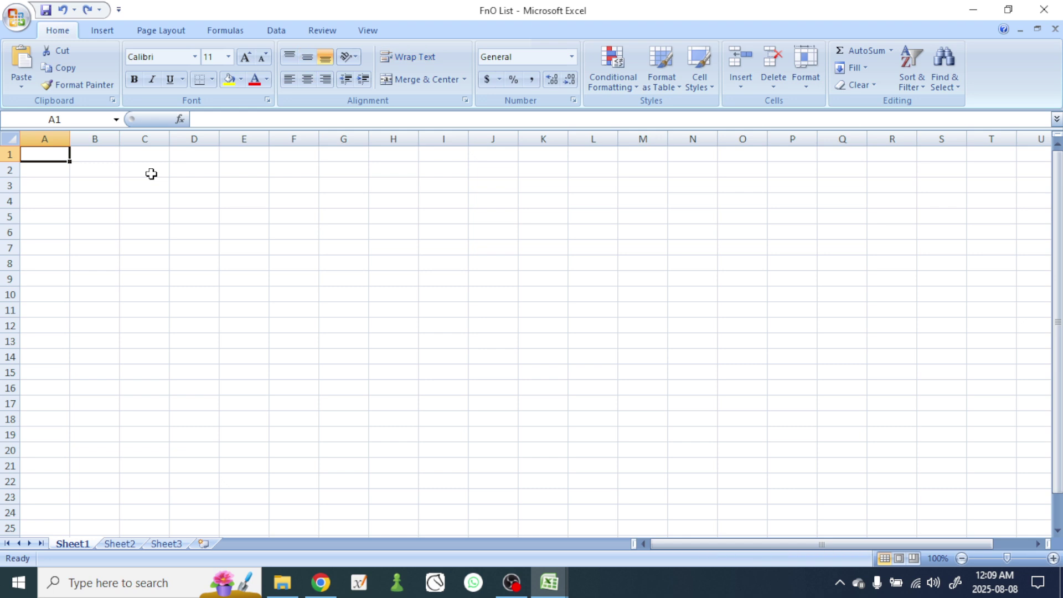
{"action": "left_click", "coordinate": [22, 86]}
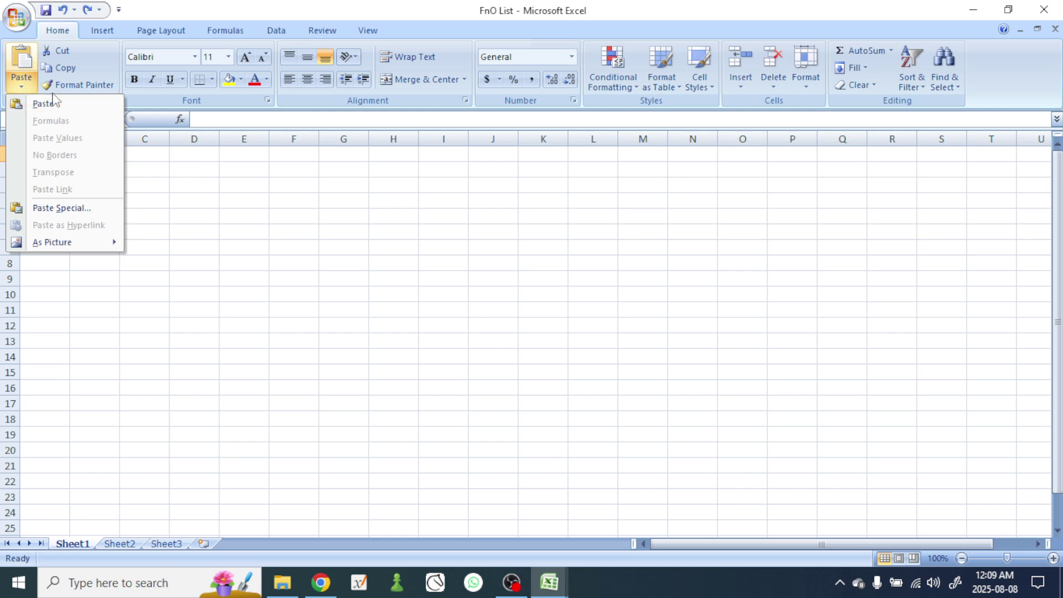
{"action": "left_click", "coordinate": [23, 87]}
{"action": "left_click", "coordinate": [23, 86]}
{"action": "left_click", "coordinate": [55, 210]}
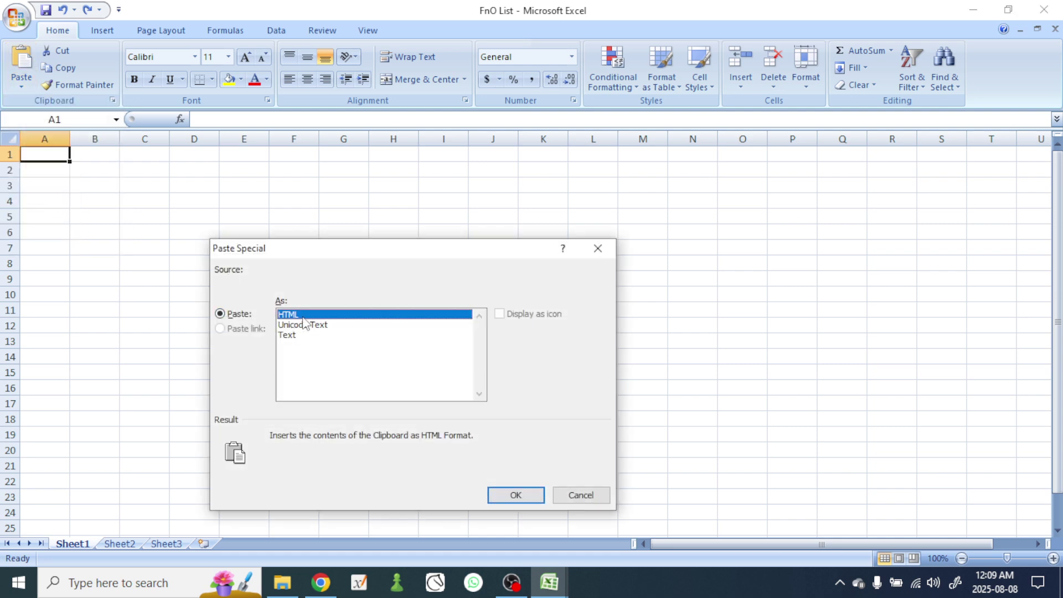
{"action": "left_click", "coordinate": [292, 336]}
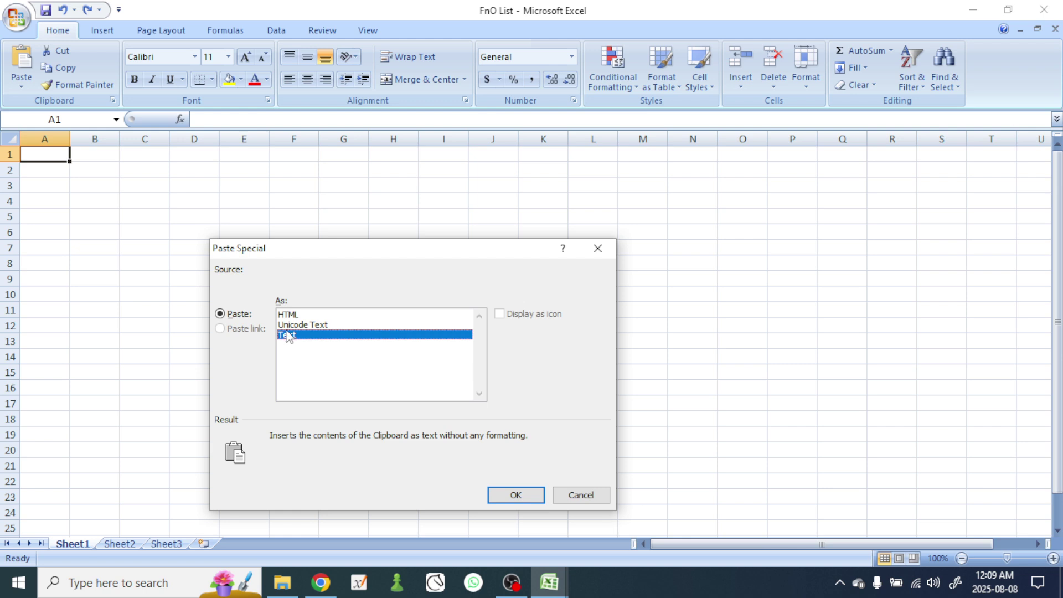
{"action": "left_click", "coordinate": [511, 497]}
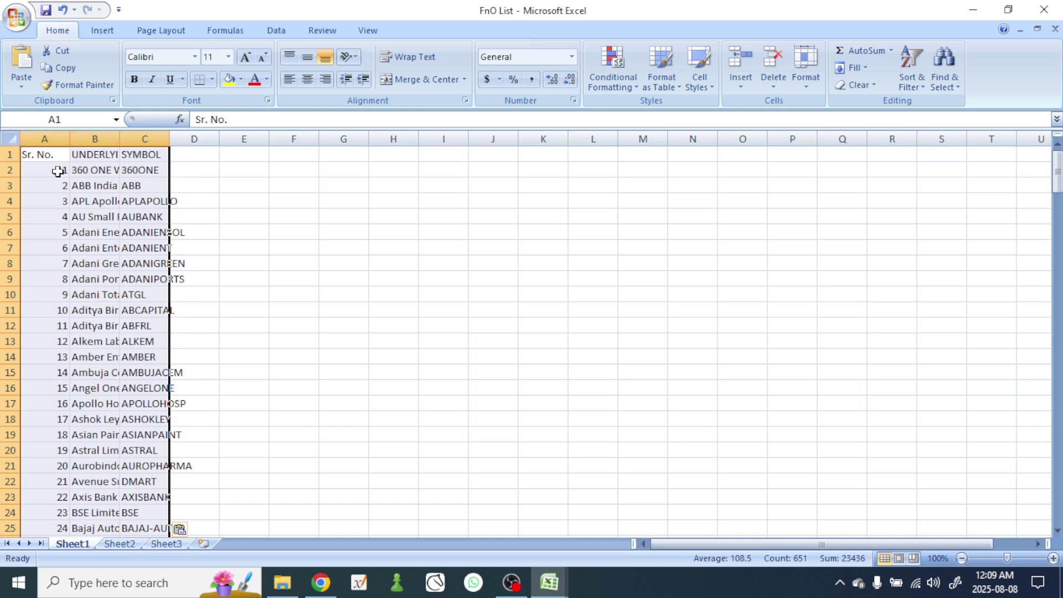
Fit the column widths to their contents and narrow the UNDERLYING column slightly.
{"action": "left_click", "coordinate": [8, 138]}
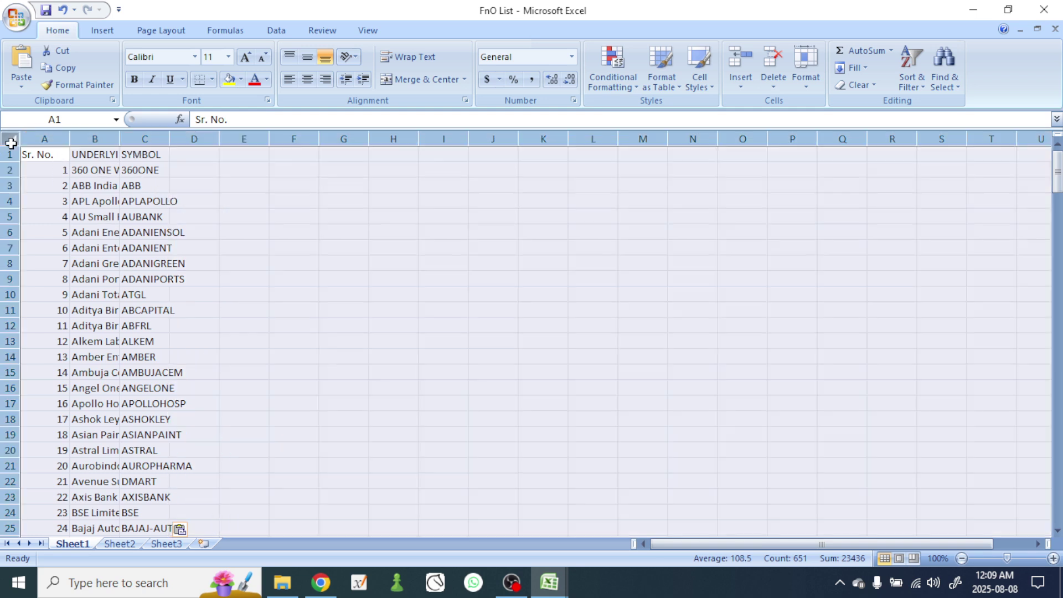
{"action": "double_click", "coordinate": [68, 140]}
{"action": "left_click", "coordinate": [438, 246]}
{"action": "left_click_drag", "start_coordinate": [350, 136], "coordinate": [296, 140]}
{"action": "left_click", "coordinate": [121, 176]}
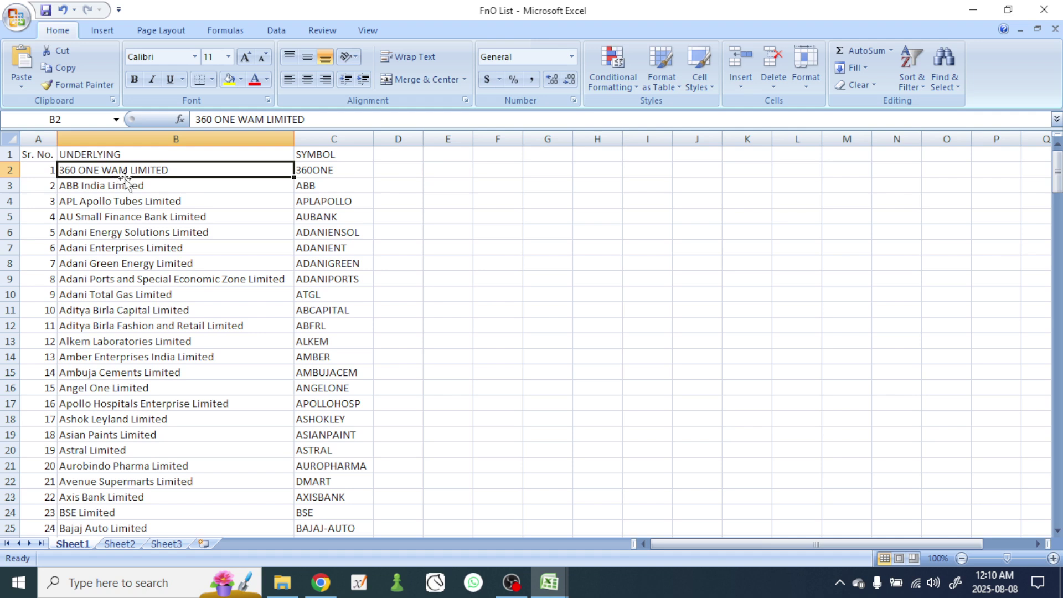
Examine the pasted FnO list at 140% zoom from its first row to its last row.
{"action": "left_click", "coordinate": [1053, 558]}
{"action": "left_click", "coordinate": [1053, 558]}
{"action": "left_click", "coordinate": [1053, 558]}
{"action": "left_click", "coordinate": [1053, 557]}
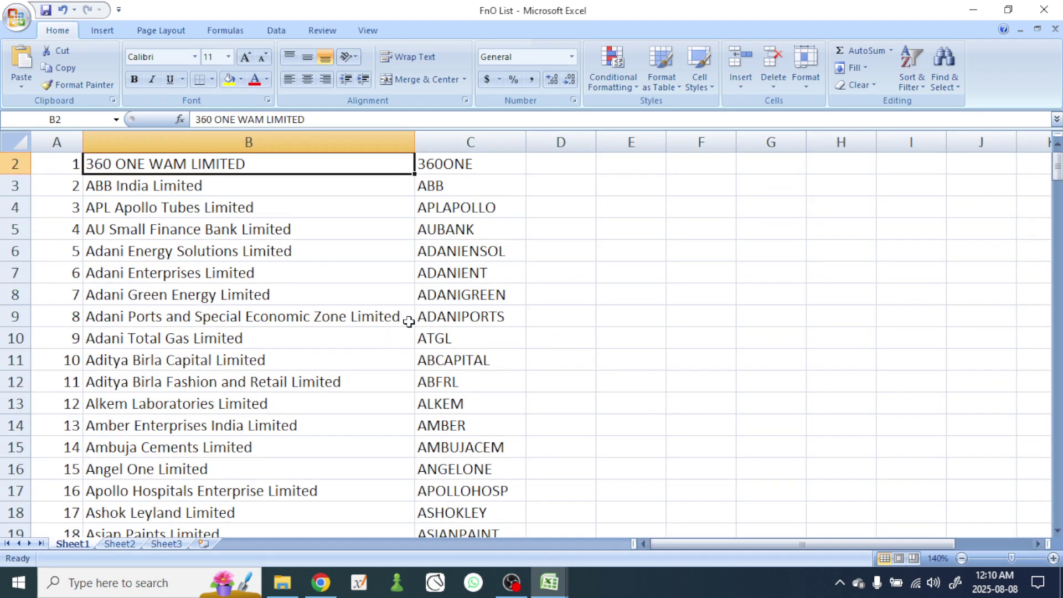
{"action": "scroll", "coordinate": [401, 328], "scroll_direction": "up", "scroll_amount": 1}
{"action": "left_click", "coordinate": [380, 316]}
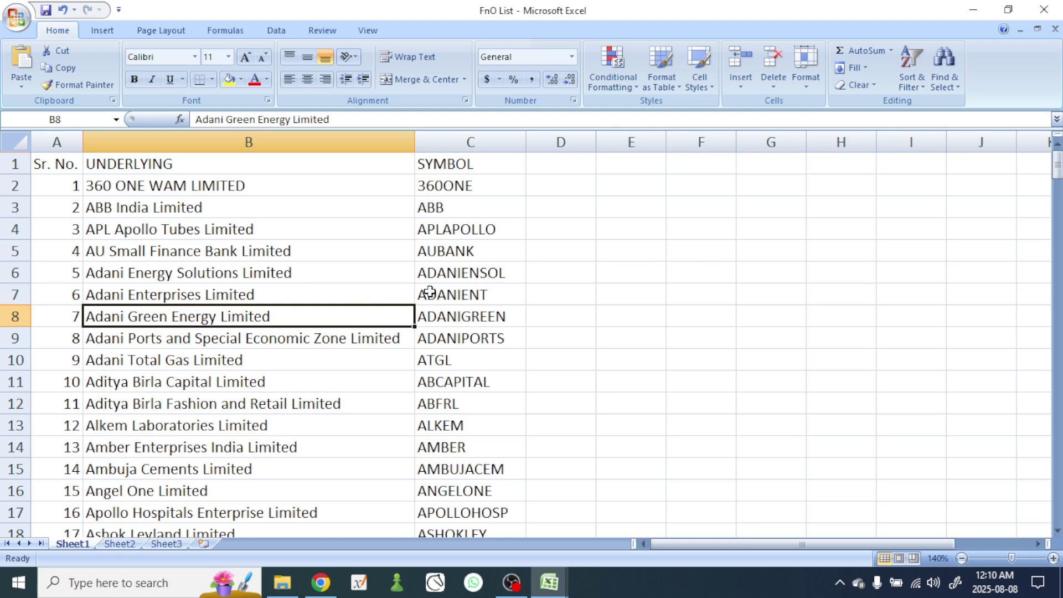
{"action": "left_click_drag", "start_coordinate": [1057, 174], "coordinate": [1057, 504]}
{"action": "scroll", "coordinate": [538, 476], "scroll_direction": "down", "scroll_amount": 3}
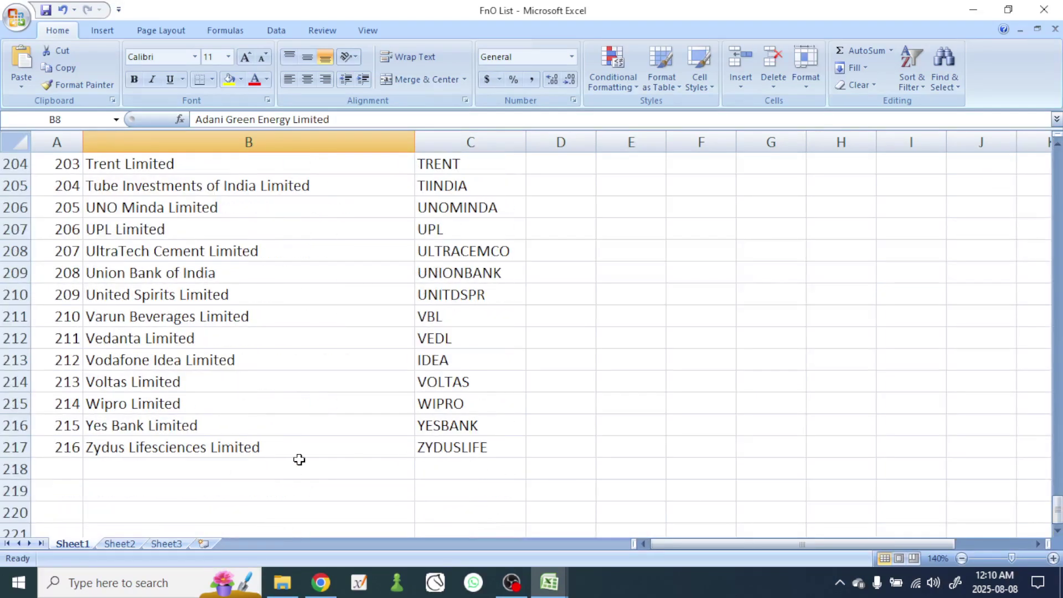
{"action": "left_click", "coordinate": [111, 451]}
{"action": "left_click", "coordinate": [59, 447]}
{"action": "left_click", "coordinate": [354, 446]}
{"action": "left_click", "coordinate": [469, 451]}
{"action": "left_click_drag", "start_coordinate": [1057, 500], "coordinate": [1054, 163]}
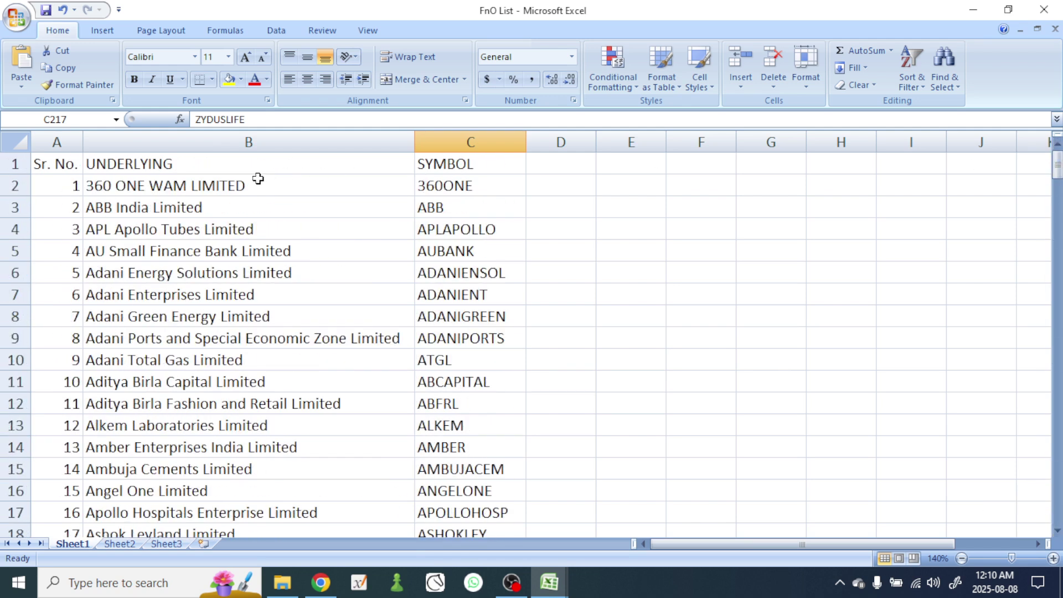
Add the header ISIN in cell D1, beside the SYMBOL column.
{"action": "left_click", "coordinate": [440, 164]}
{"action": "left_click", "coordinate": [555, 166]}
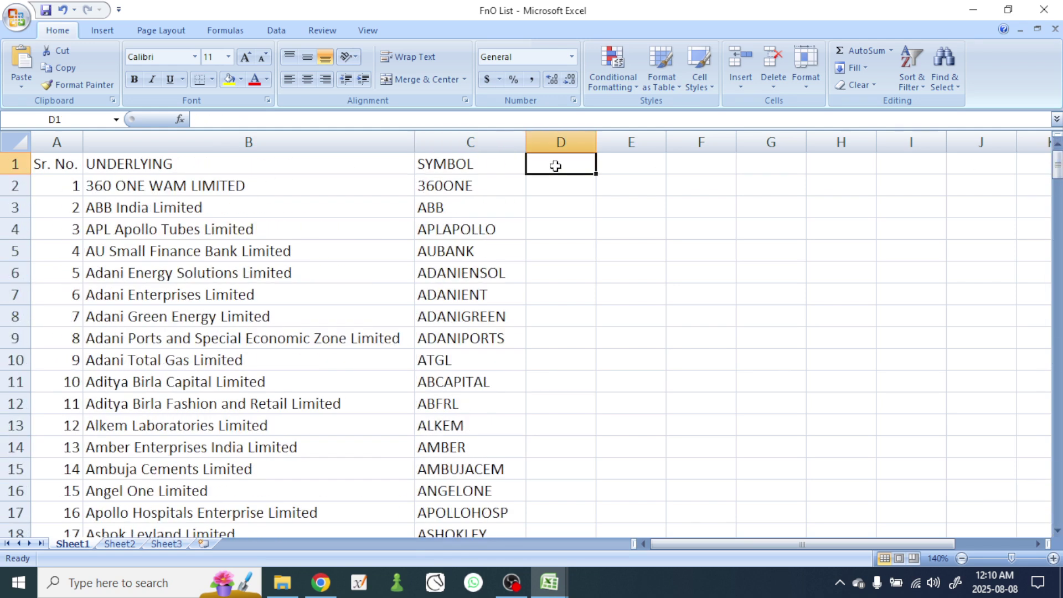
{"action": "type", "text": "ISI"}
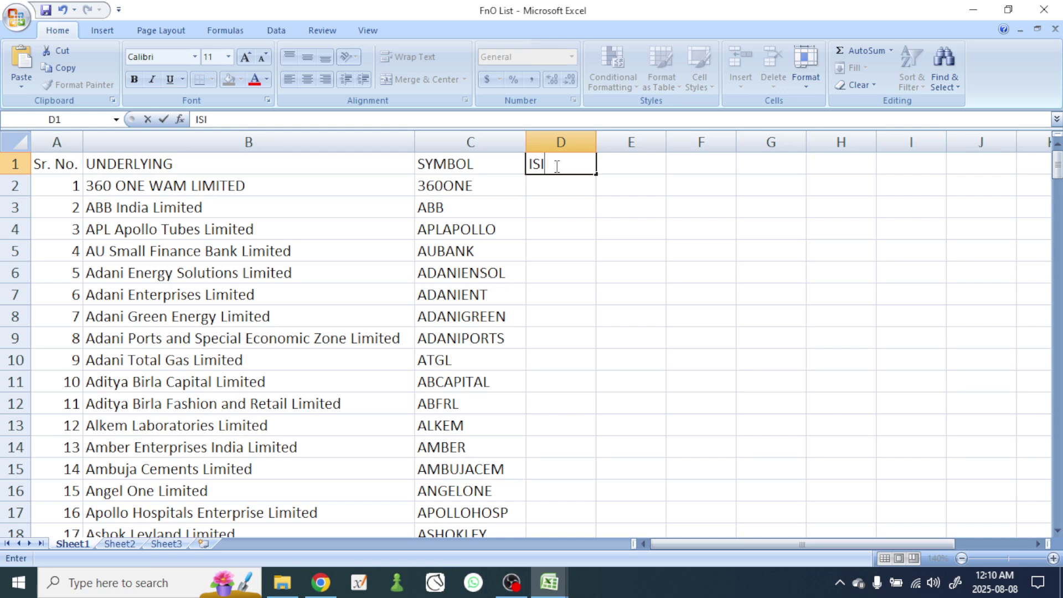
{"action": "type", "text": "N"}
{"action": "left_click", "coordinate": [554, 184]}
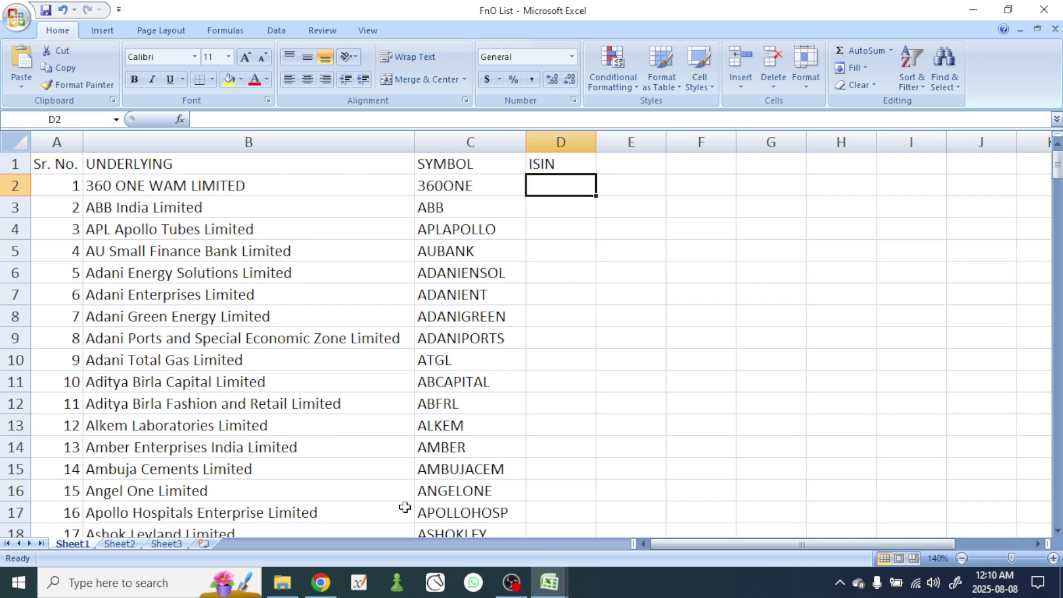
Switch to the Complete List workbook and select all its SYMBOL and ISIN NUMBER data, A1 to B2140.
{"action": "left_click", "coordinate": [548, 581]}
{"action": "left_click", "coordinate": [465, 518]}
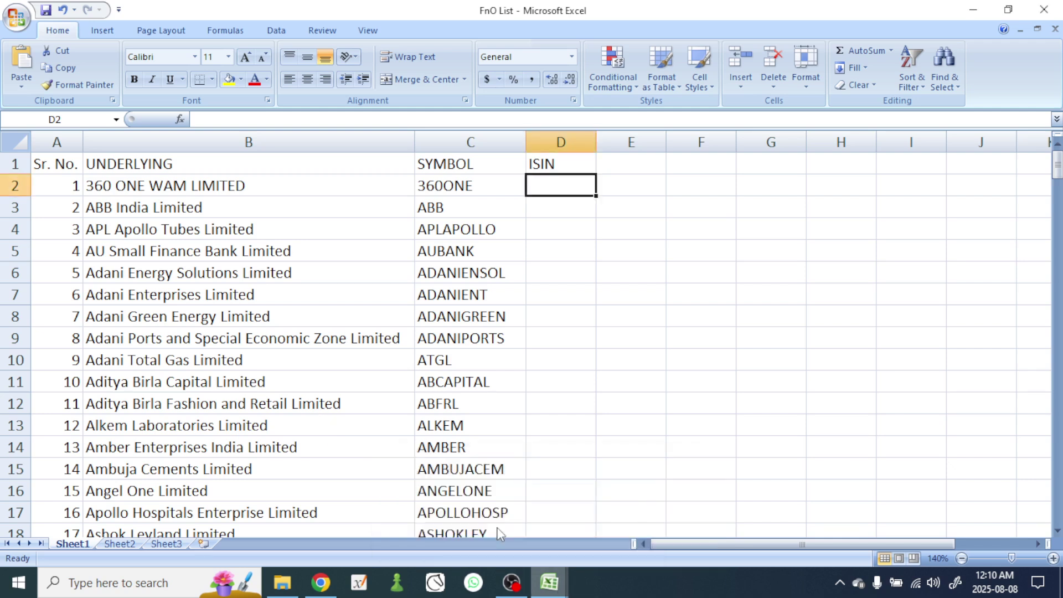
{"action": "left_click", "coordinate": [389, 435]}
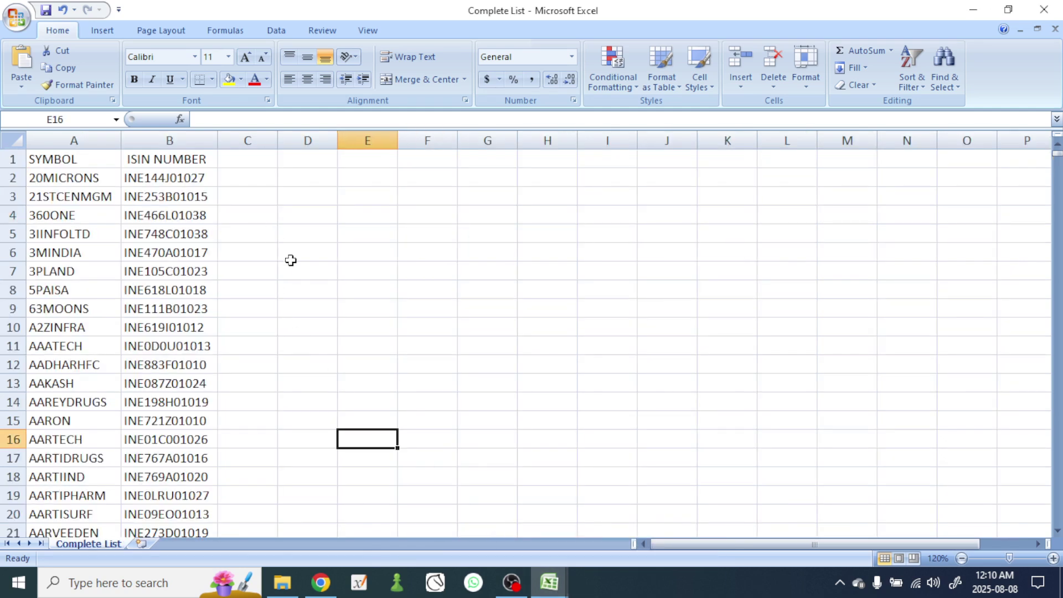
{"action": "left_click", "coordinate": [1053, 558]}
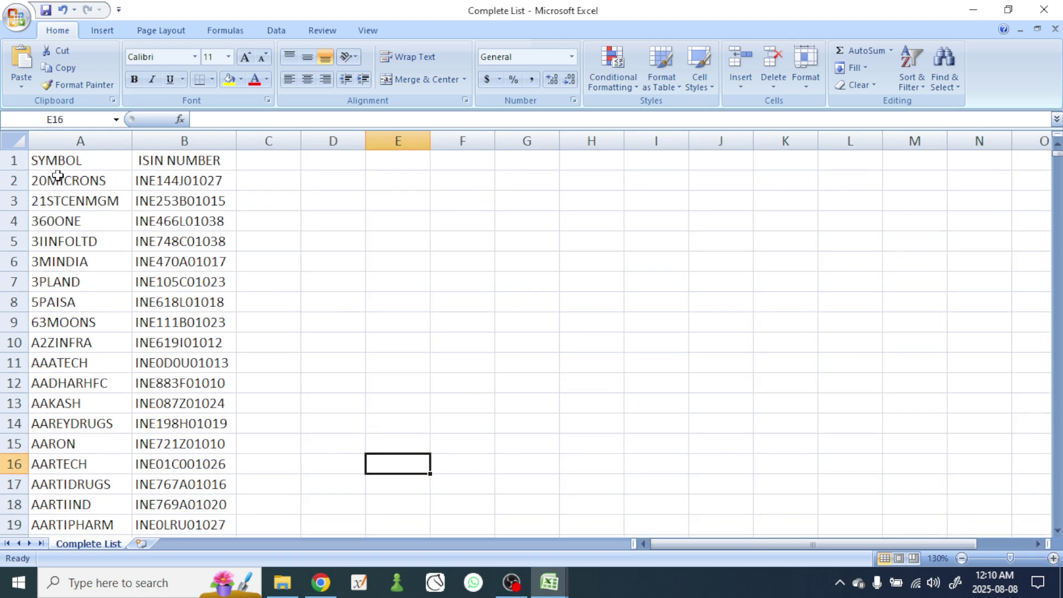
{"action": "left_click", "coordinate": [57, 162]}
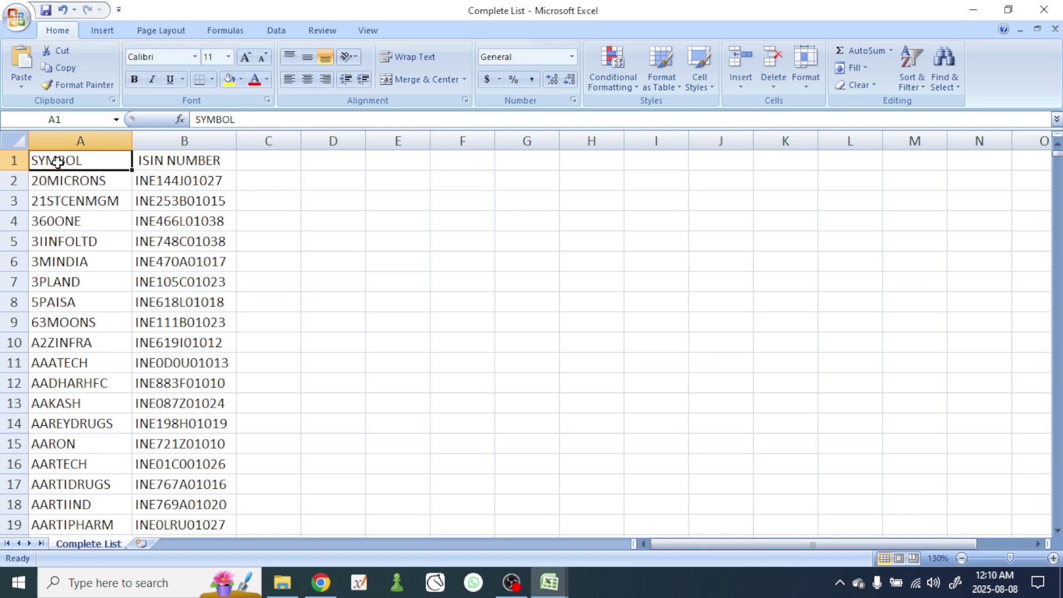
{"action": "key", "text": "ctrl+shift+End"}
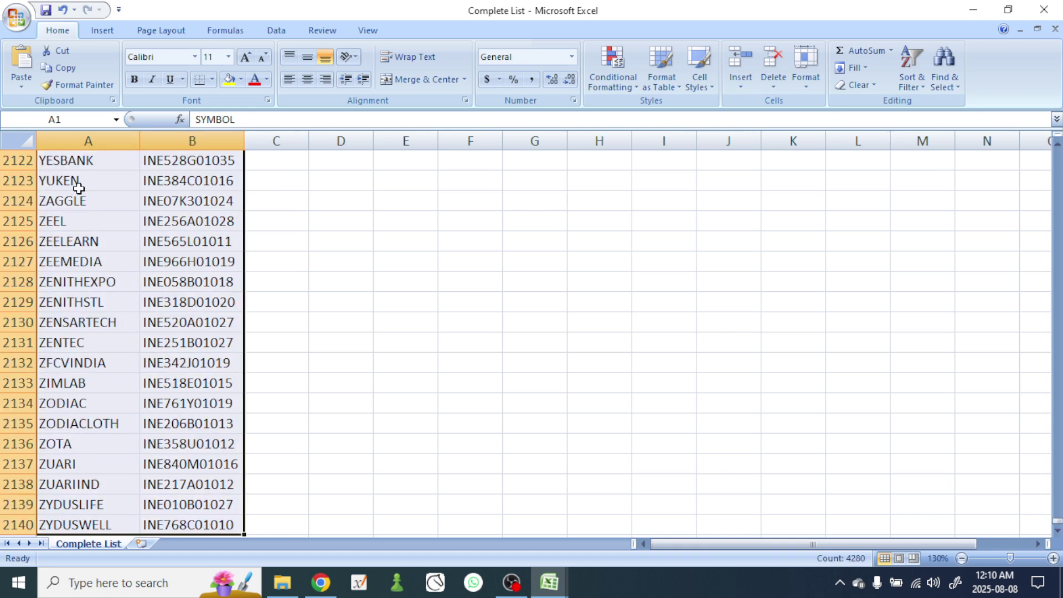
{"action": "scroll", "coordinate": [166, 263], "scroll_direction": "down", "scroll_amount": 2}
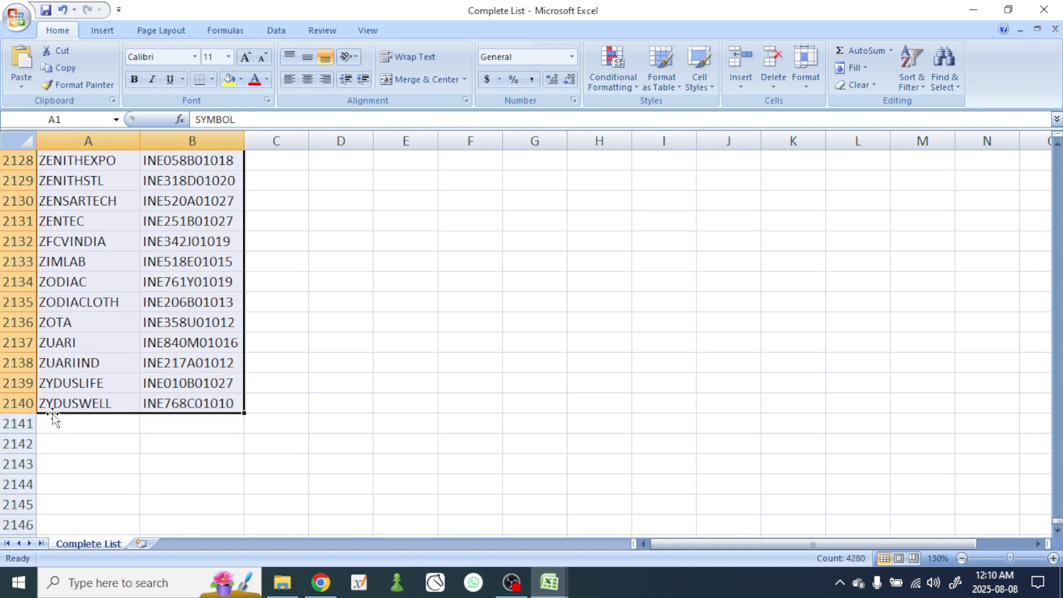
{"action": "scroll", "coordinate": [238, 360], "scroll_direction": "up", "scroll_amount": 20}
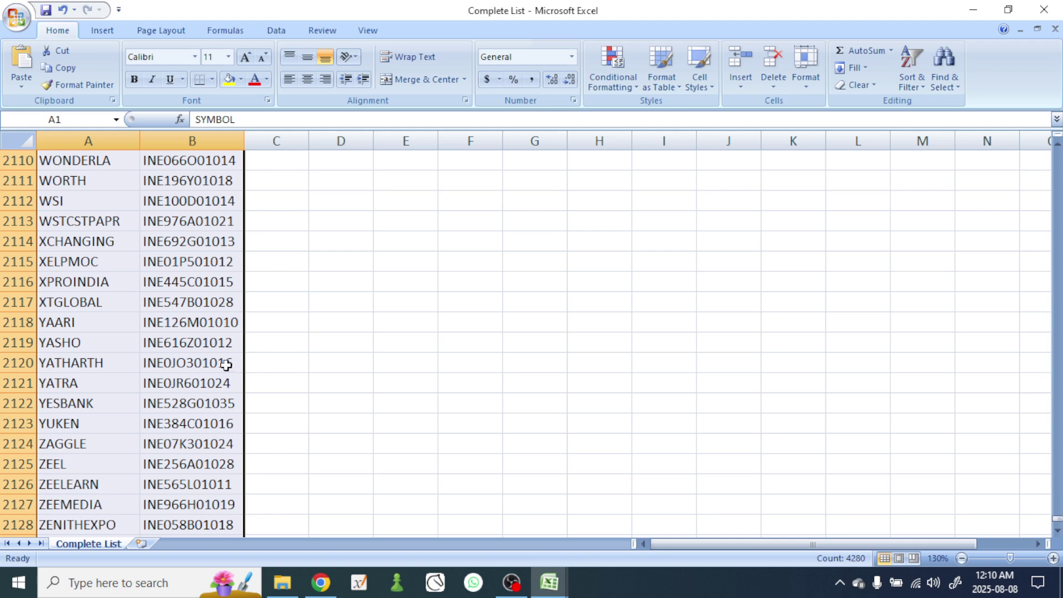
{"action": "scroll", "coordinate": [212, 314], "scroll_direction": "up", "scroll_amount": 4}
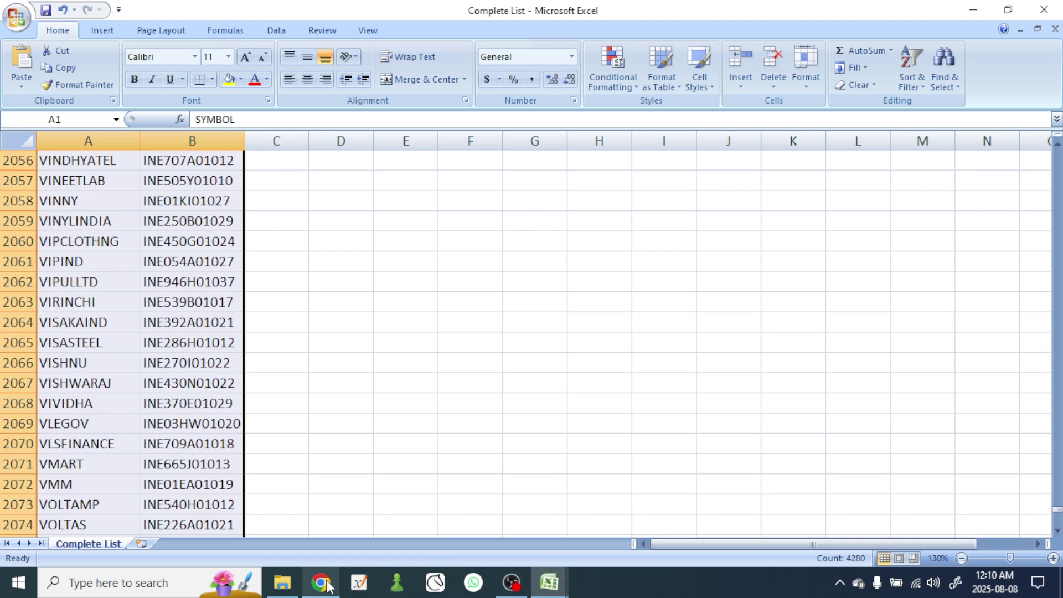
Copy the selected SYMBOL and ISIN NUMBER data and paste it into cell A1 of Sheet2 in the FnO List workbook.
{"action": "mouse_move", "coordinate": [321, 581]}
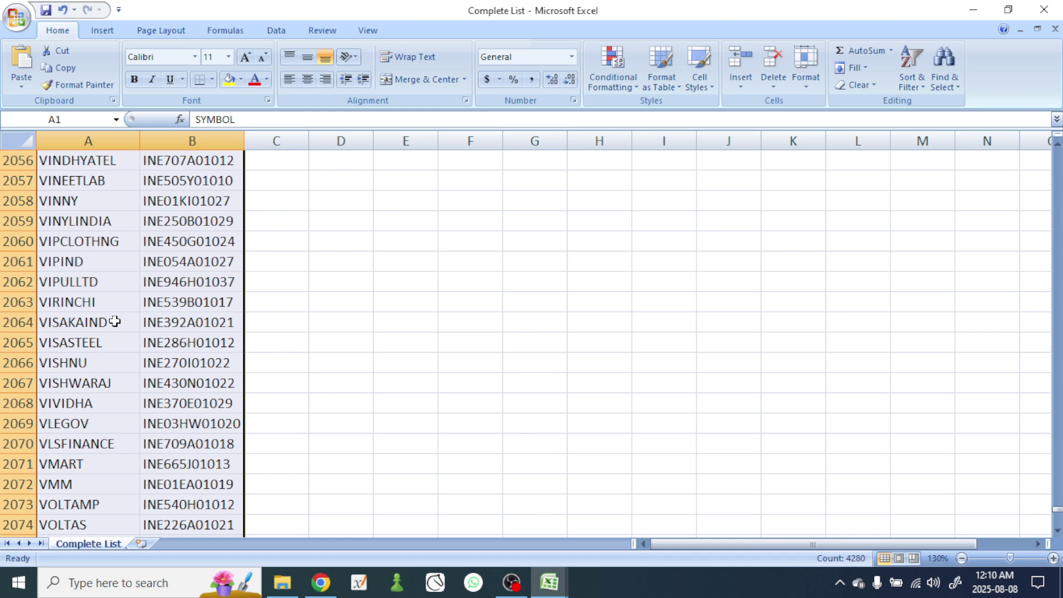
{"action": "key", "text": "ctrl+c"}
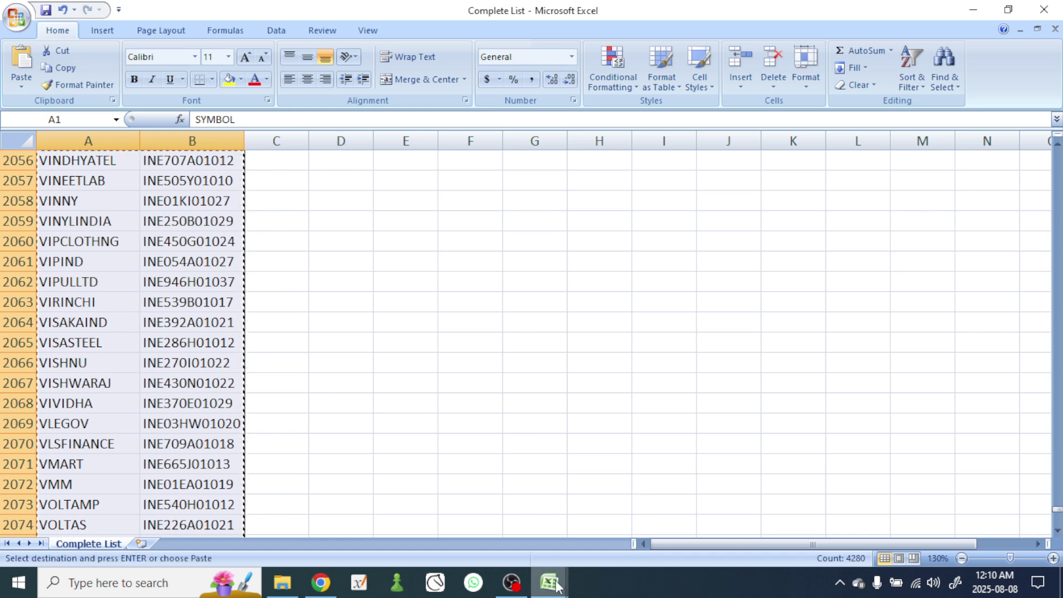
{"action": "mouse_move", "coordinate": [559, 583]}
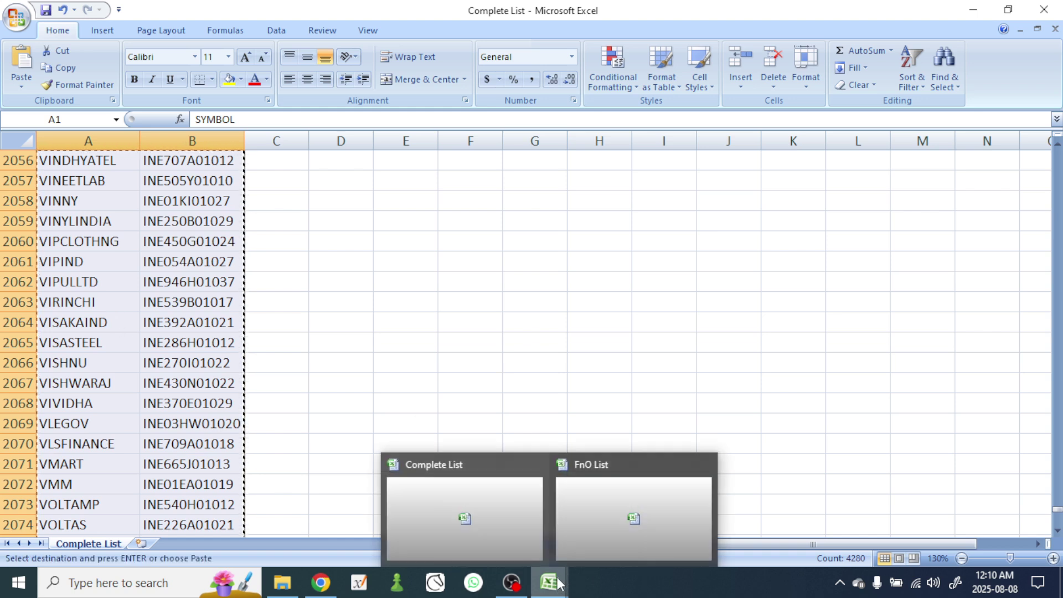
{"action": "left_click", "coordinate": [606, 513]}
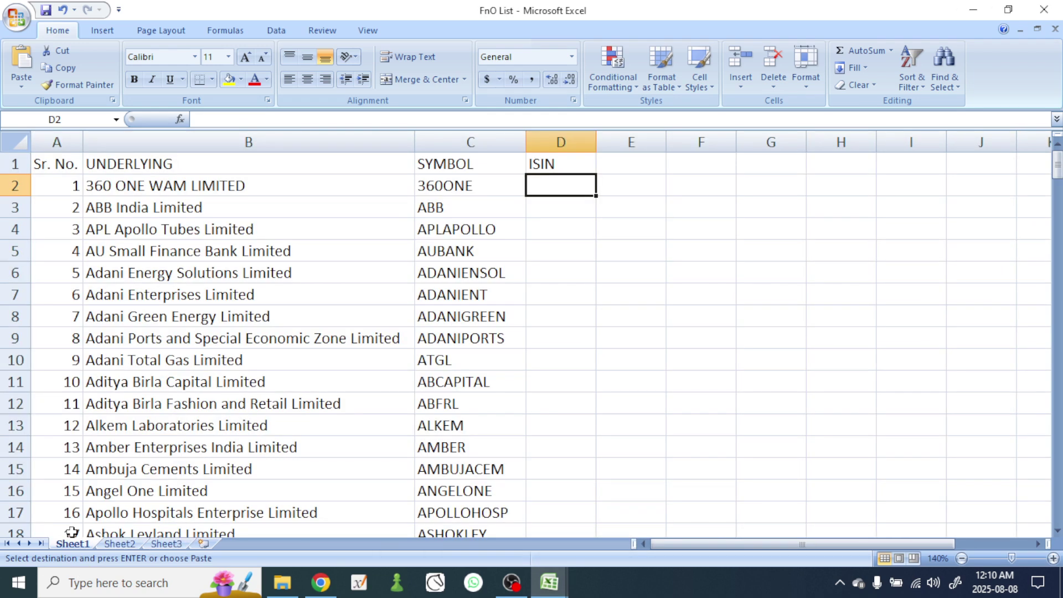
{"action": "left_click", "coordinate": [119, 543]}
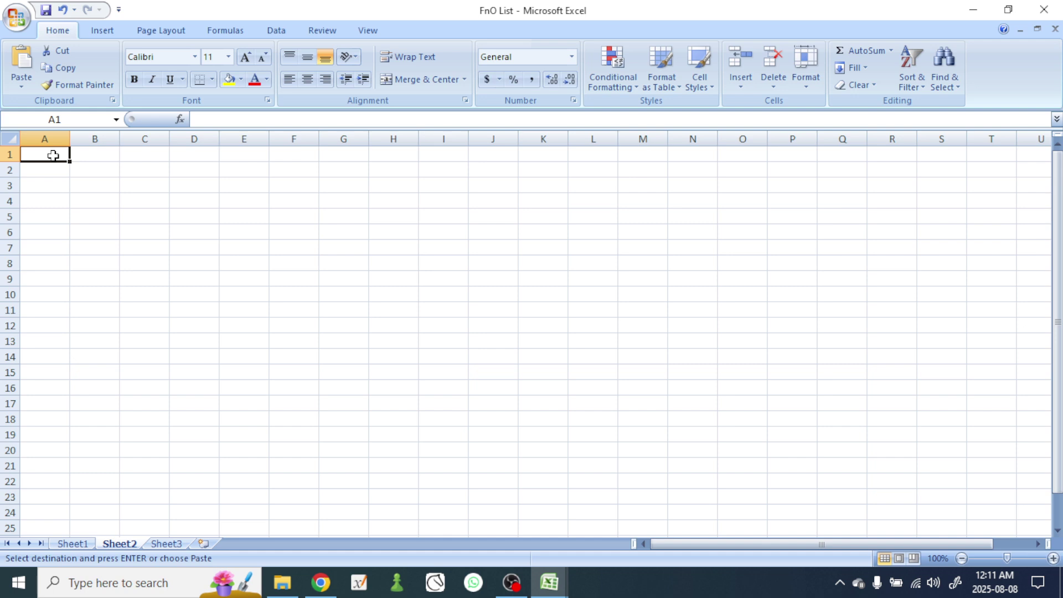
{"action": "key", "text": "ctrl+v"}
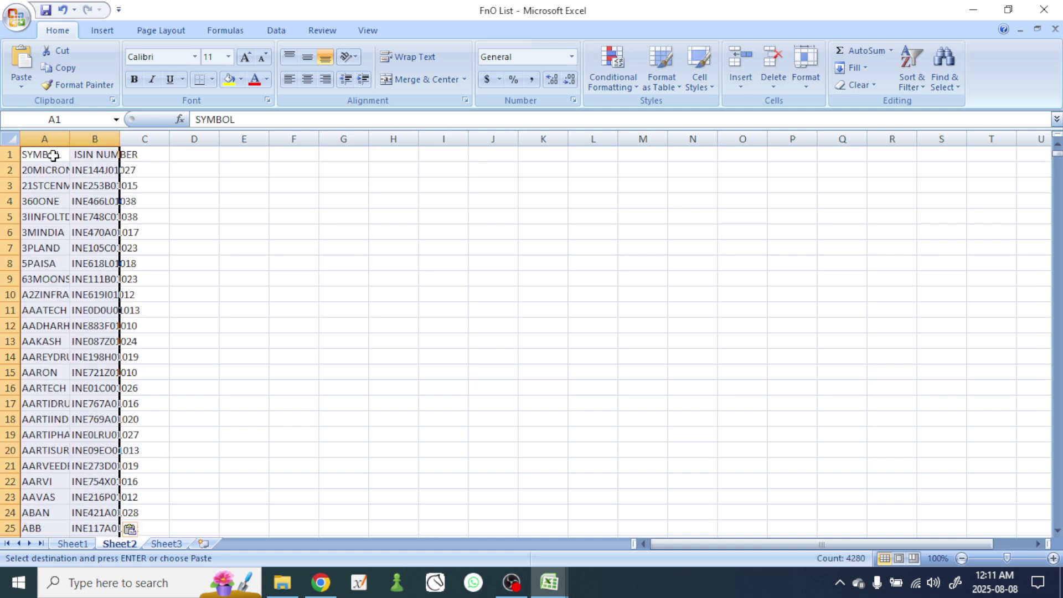
Fit all of Sheet2's column widths to their contents.
{"action": "left_click", "coordinate": [9, 139]}
{"action": "double_click", "coordinate": [74, 142]}
{"action": "left_click", "coordinate": [188, 200]}
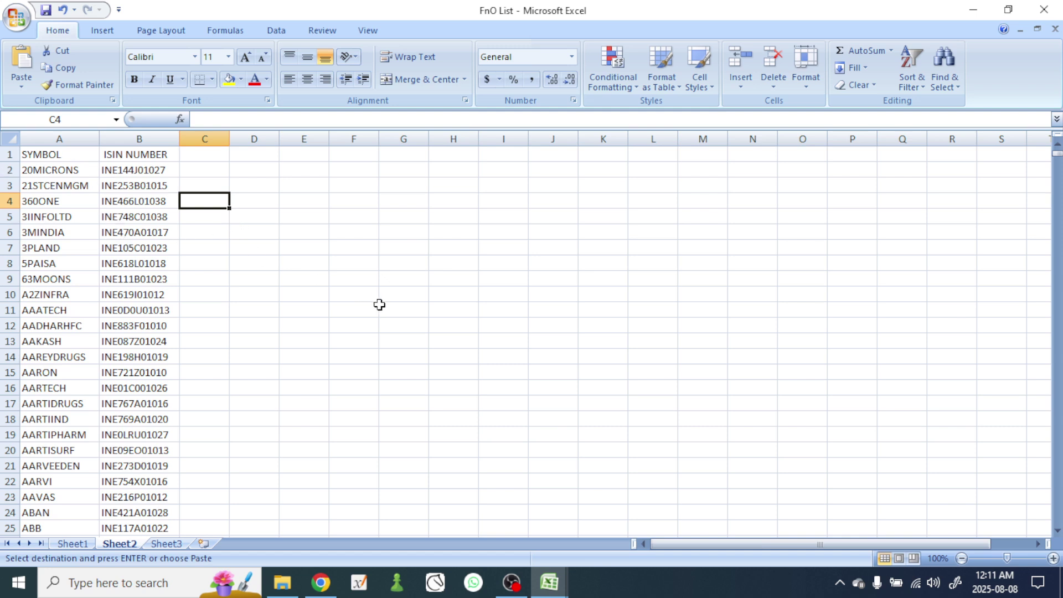
Begin a VLOOKUP formula in Sheet1 cell D2 with the symbol in C2 as its lookup value.
{"action": "left_click", "coordinate": [86, 544]}
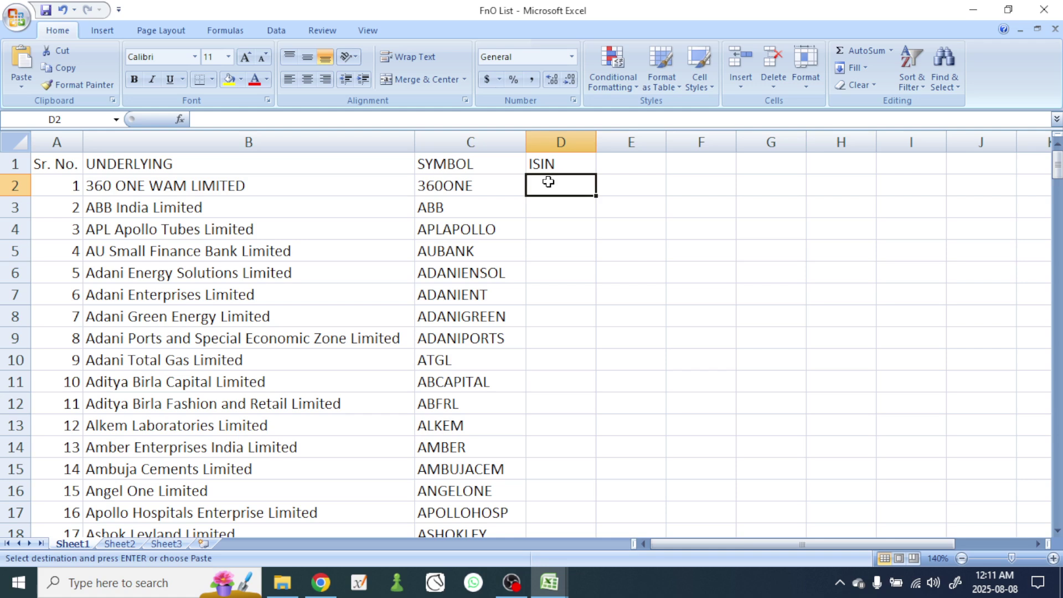
{"action": "type", "text": "=V"}
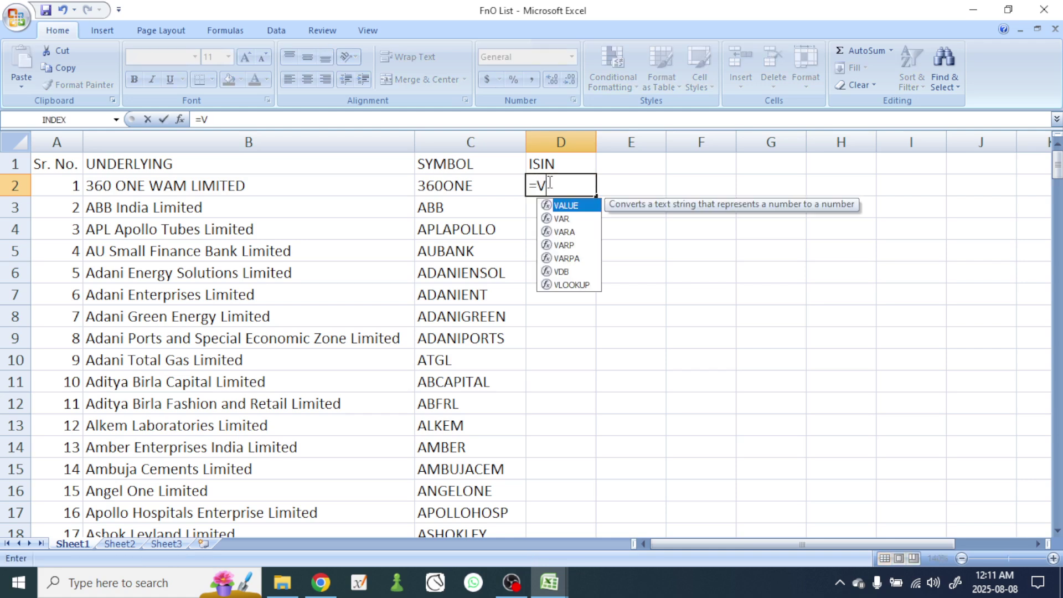
{"action": "type", "text": "LOO"}
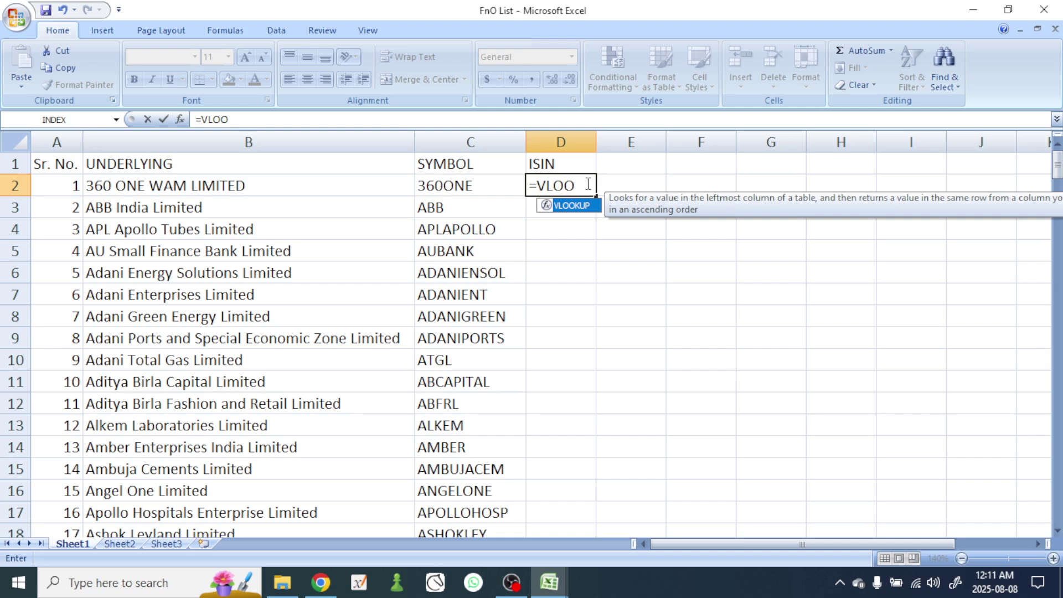
{"action": "double_click", "coordinate": [563, 206]}
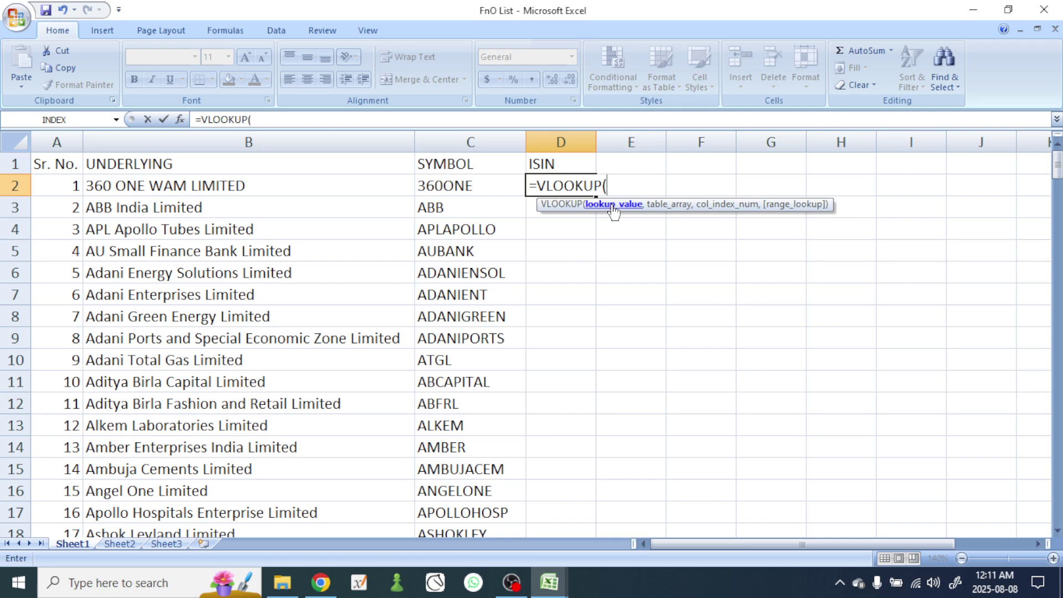
{"action": "left_click", "coordinate": [450, 187]}
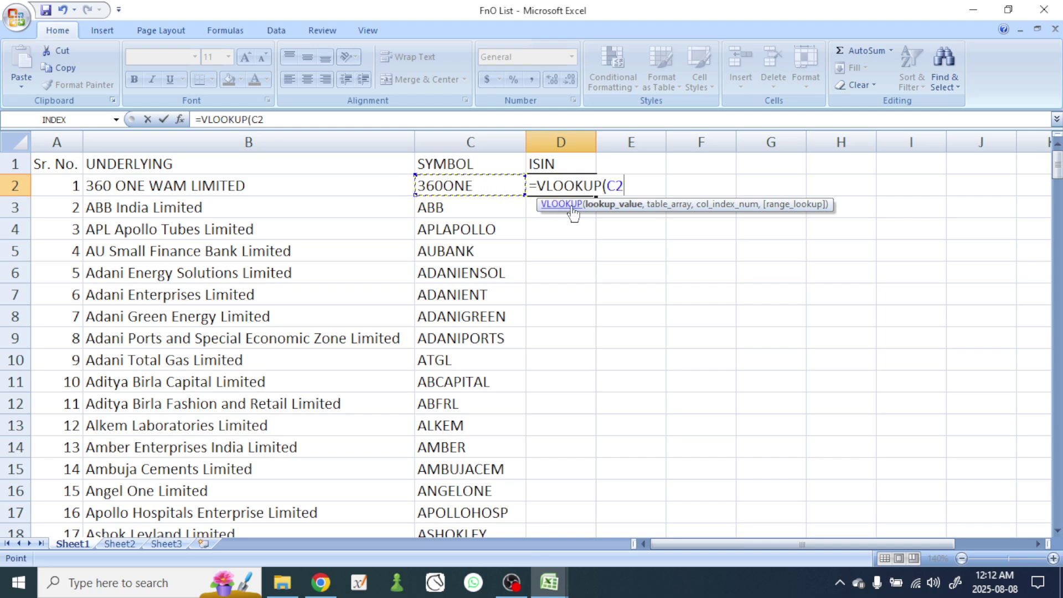
{"action": "type", "text": ","}
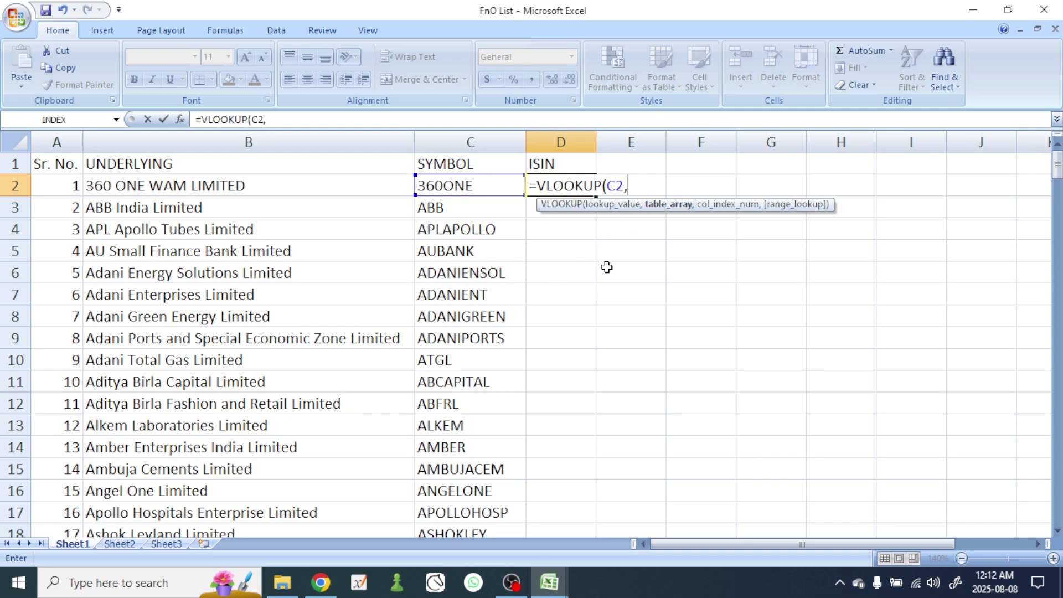
Set the VLOOKUP table array to the whole Sheet2 data range, Sheet2!A1:B2140.
{"action": "left_click", "coordinate": [119, 543]}
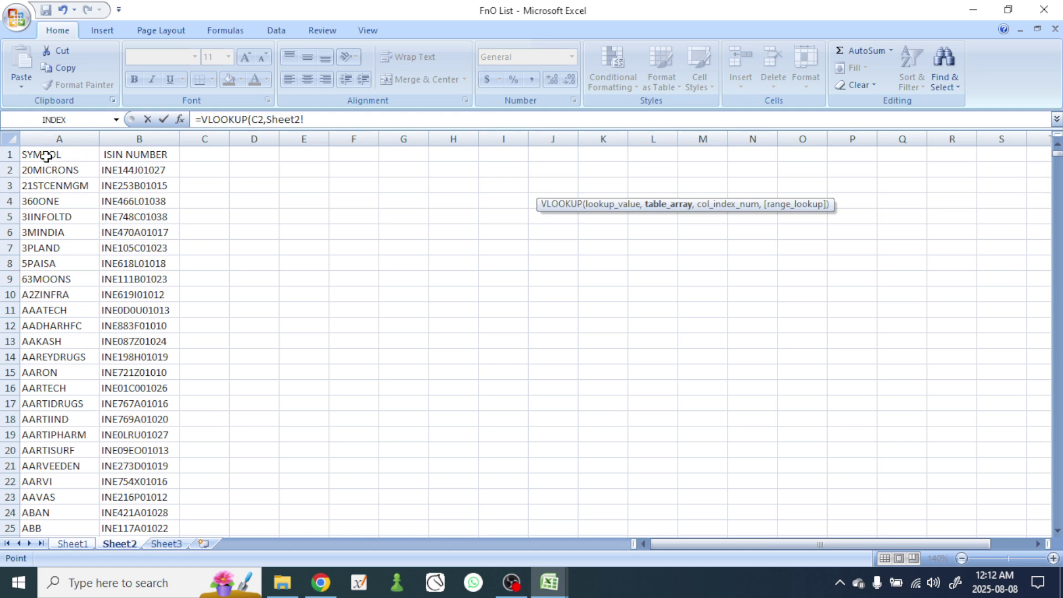
{"action": "left_click_drag", "start_coordinate": [35, 152], "coordinate": [146, 596]}
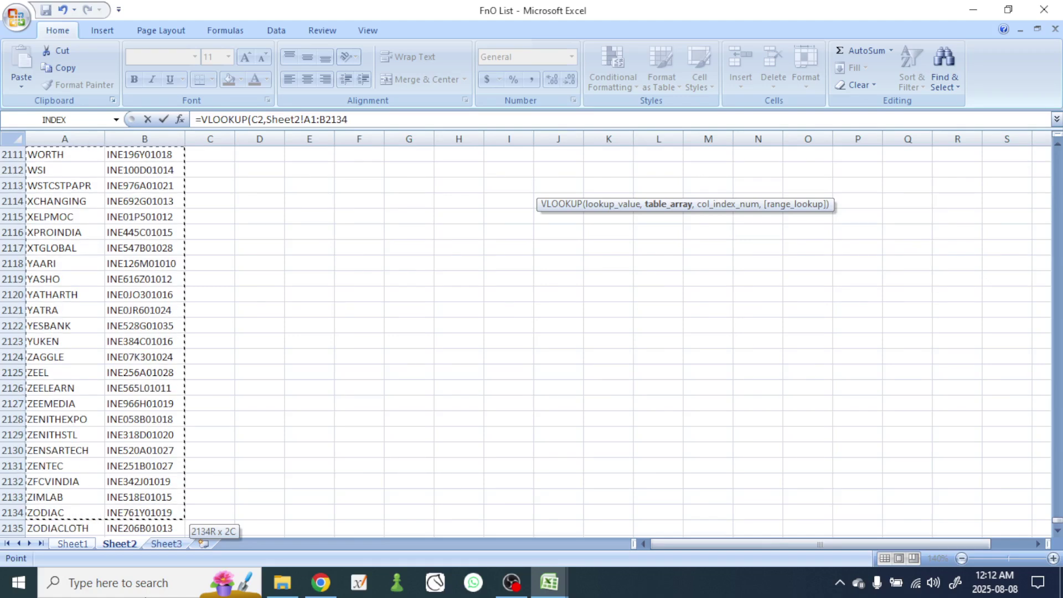
{"action": "left_click_drag", "start_coordinate": [146, 597], "coordinate": [153, 495]}
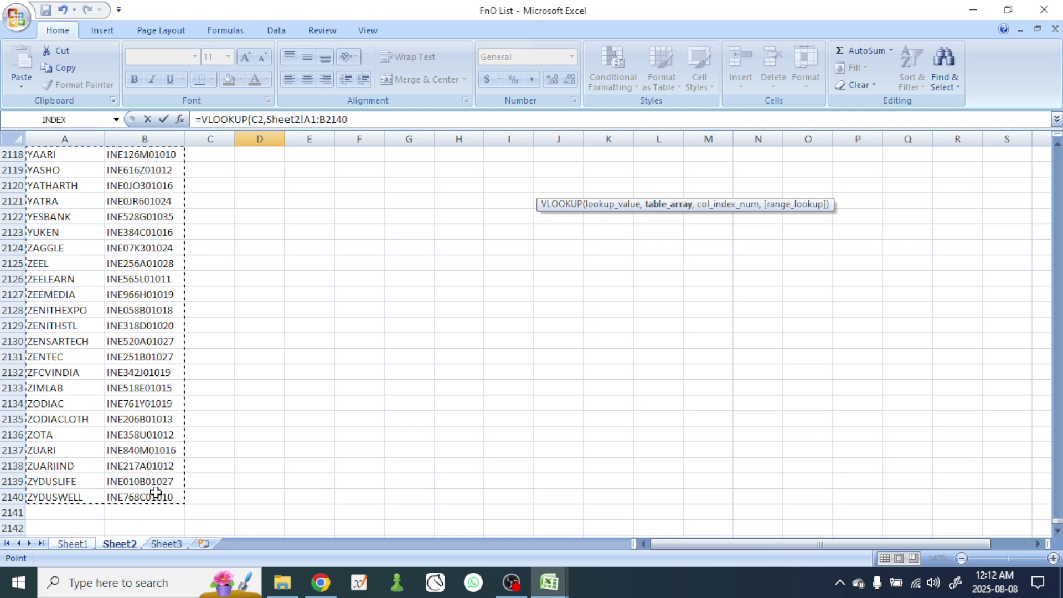
{"action": "left_click", "coordinate": [353, 118]}
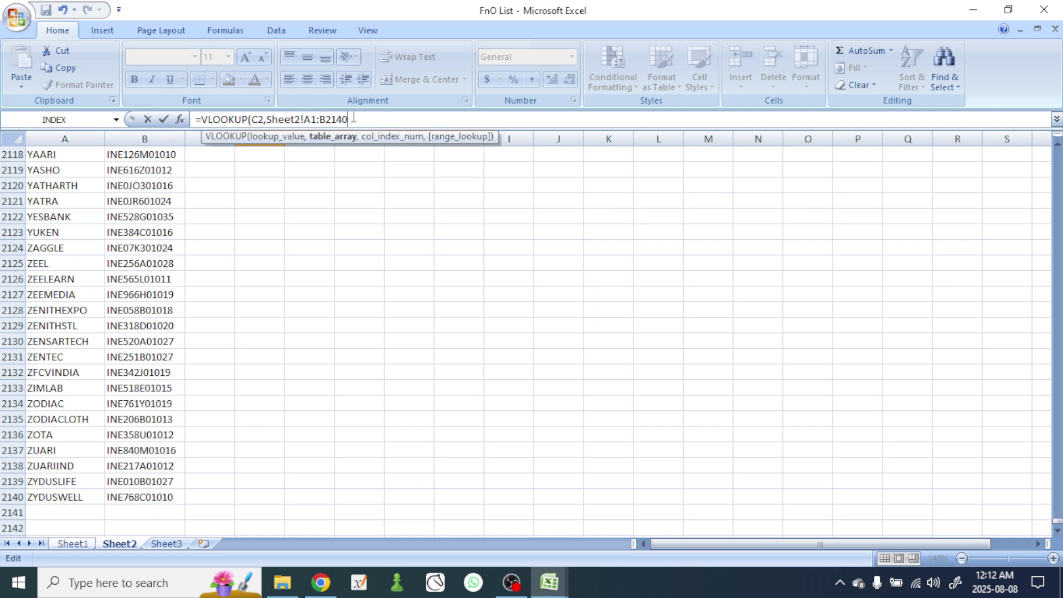
{"action": "type", "text": ","}
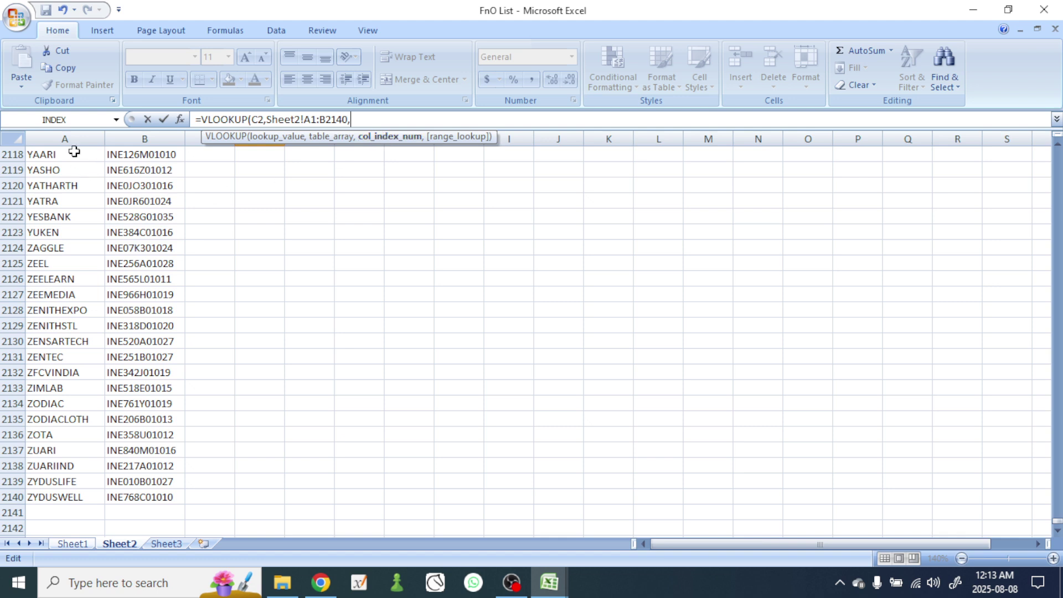
Enter 2 as the VLOOKUP column index so the formula returns the ISIN NUMBER column.
{"action": "scroll", "coordinate": [72, 174], "scroll_direction": "up", "scroll_amount": 20}
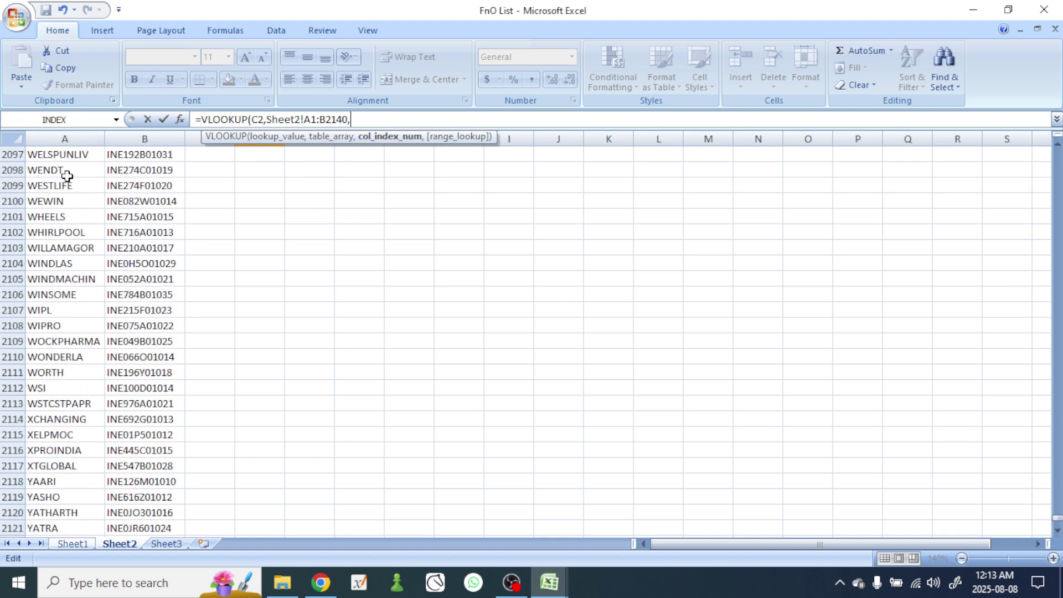
{"action": "scroll", "coordinate": [84, 204], "scroll_direction": "up", "scroll_amount": 4}
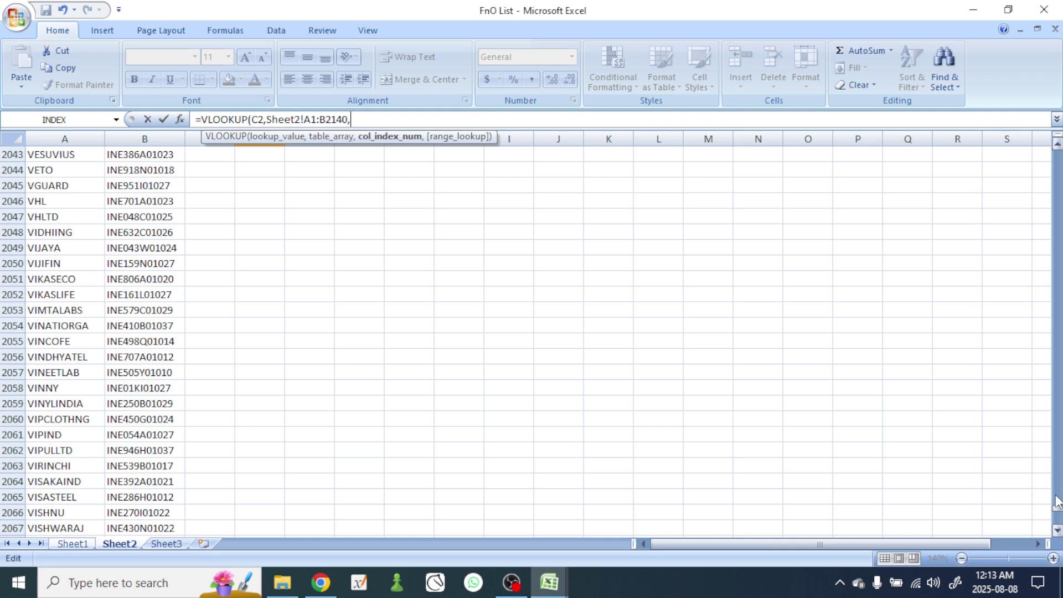
{"action": "left_click_drag", "start_coordinate": [1057, 510], "coordinate": [1051, 149]}
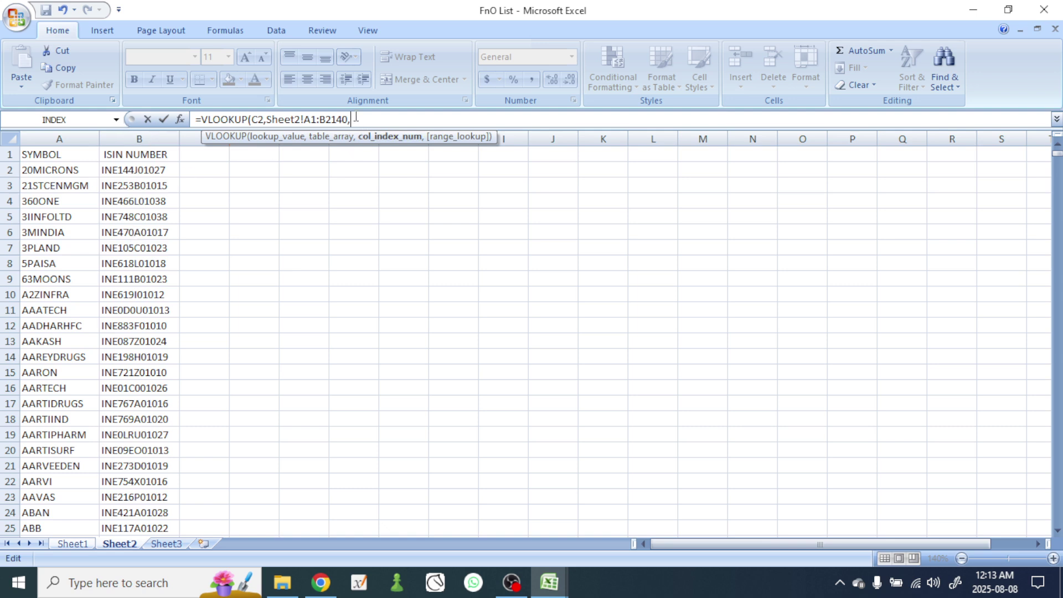
{"action": "type", "text": "2"}
{"action": "type", "text": ","}
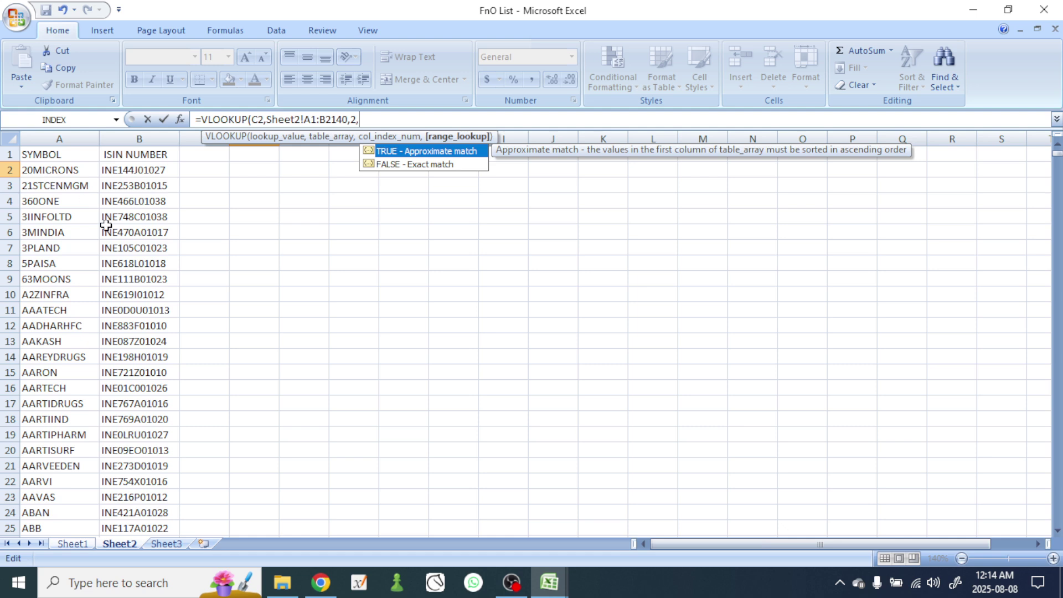
Return to Sheet1 and delete the stray Sheet1! reference from the end of the D2 formula.
{"action": "left_click", "coordinate": [74, 544]}
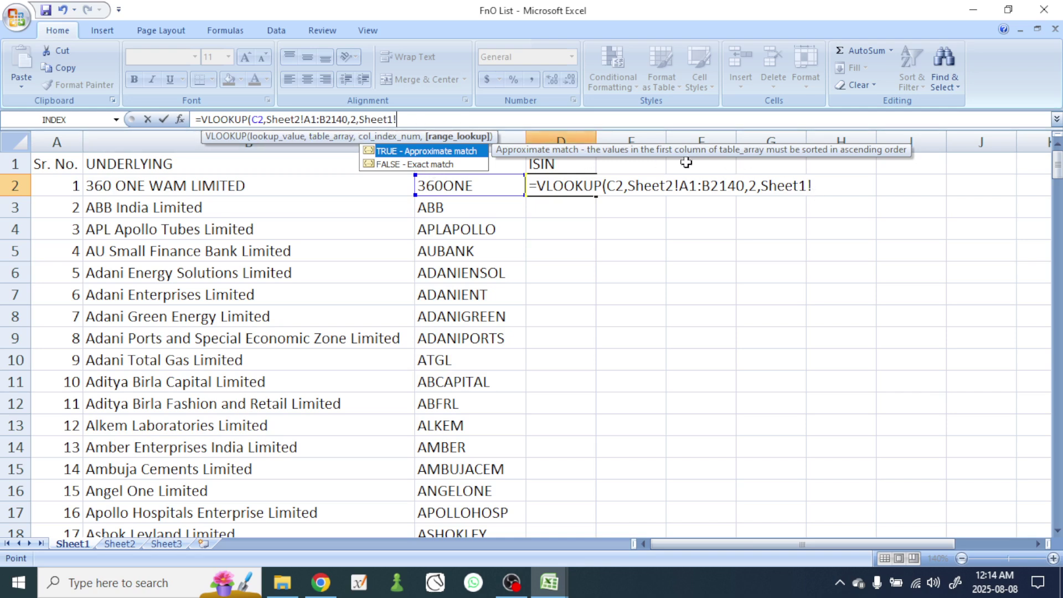
{"action": "left_click", "coordinate": [815, 186]}
{"action": "key", "text": "BackSpace"}
{"action": "key", "text": "BackSpace"}
{"action": "key", "text": "BackSpace"}
{"action": "key", "text": "BackSpace"}
{"action": "key", "text": "BackSpace"}
{"action": "key", "text": "BackSpace"}
{"action": "key", "text": "BackSpace"}
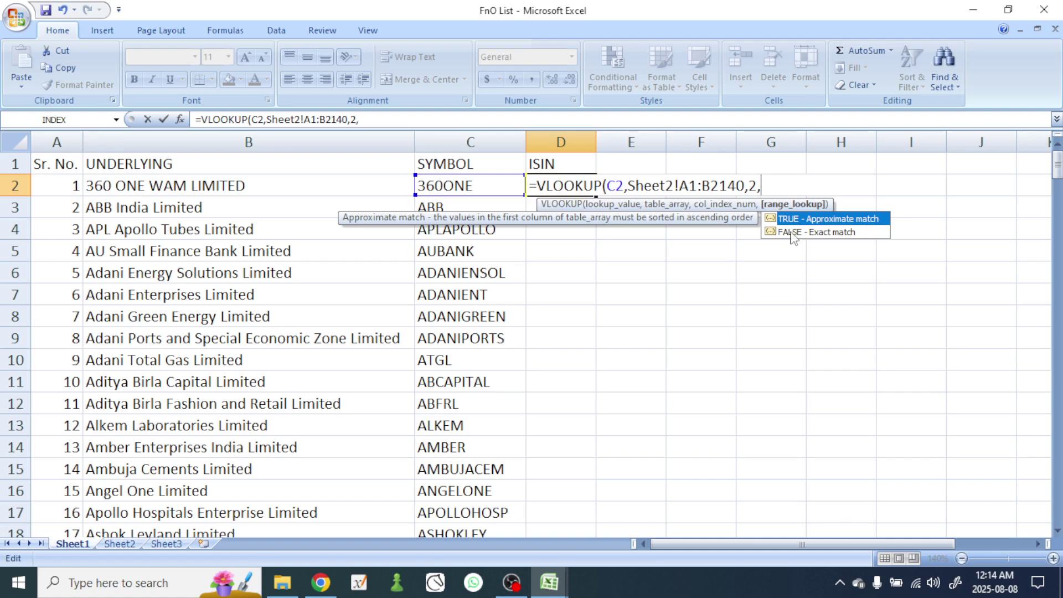
Complete the D2 formula with FALSE for an exact match and fit column D's width to its contents.
{"action": "double_click", "coordinate": [796, 232]}
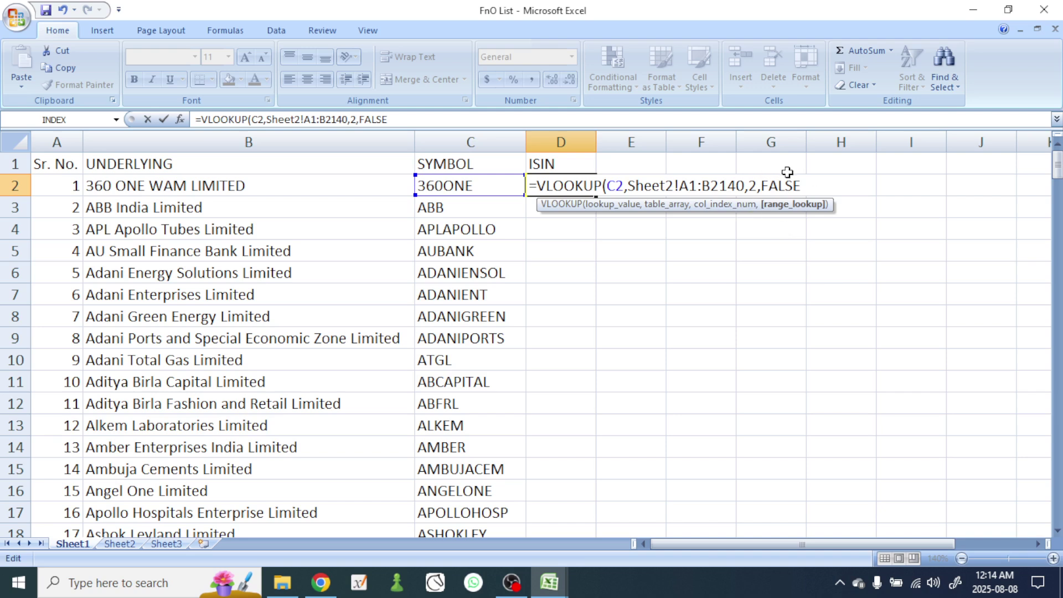
{"action": "type", "text": ")"}
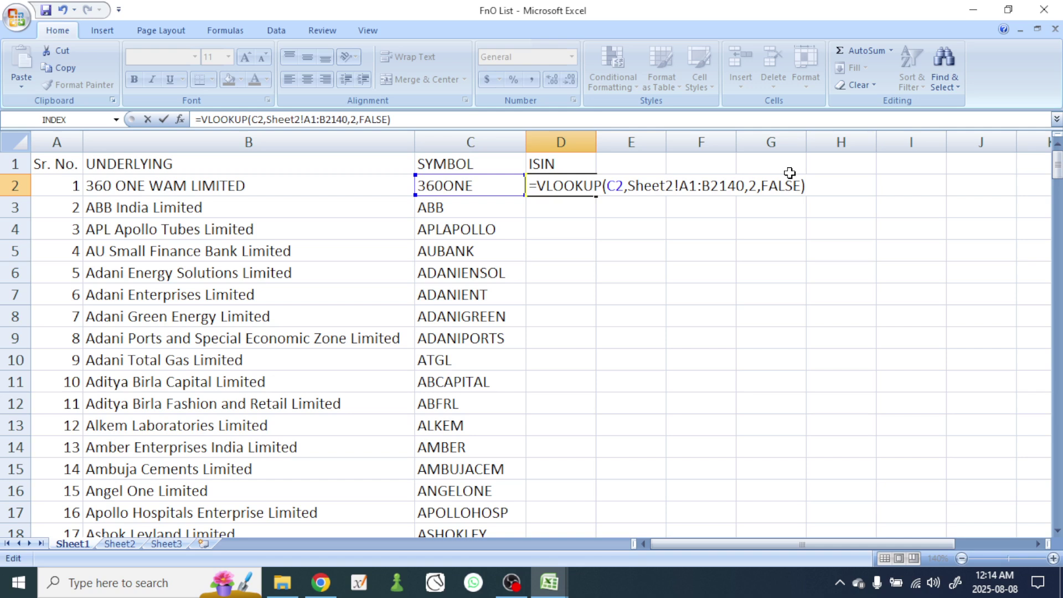
{"action": "key", "text": "Return"}
{"action": "double_click", "coordinate": [596, 142]}
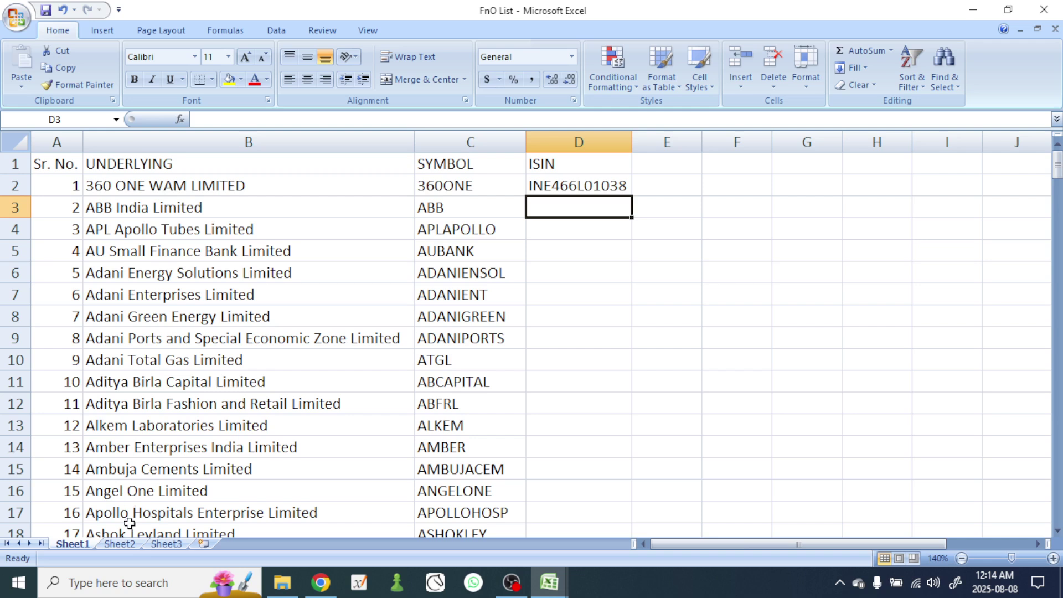
Check the 360ONE row's ISIN number in Sheet2 at 140% zoom against the lookup result in Sheet1.
{"action": "left_click", "coordinate": [125, 545]}
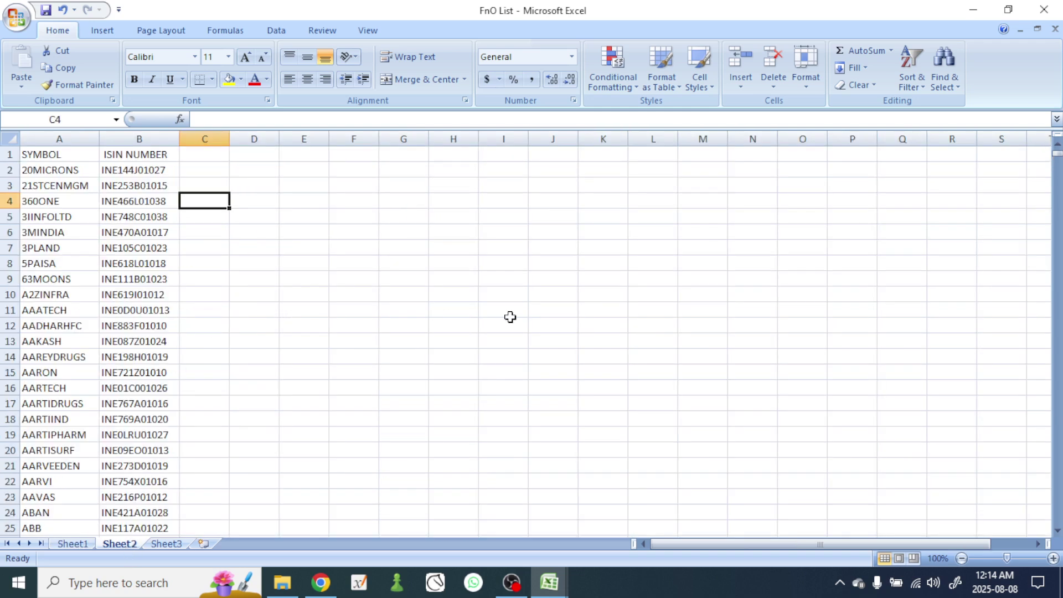
{"action": "left_click", "coordinate": [1053, 558]}
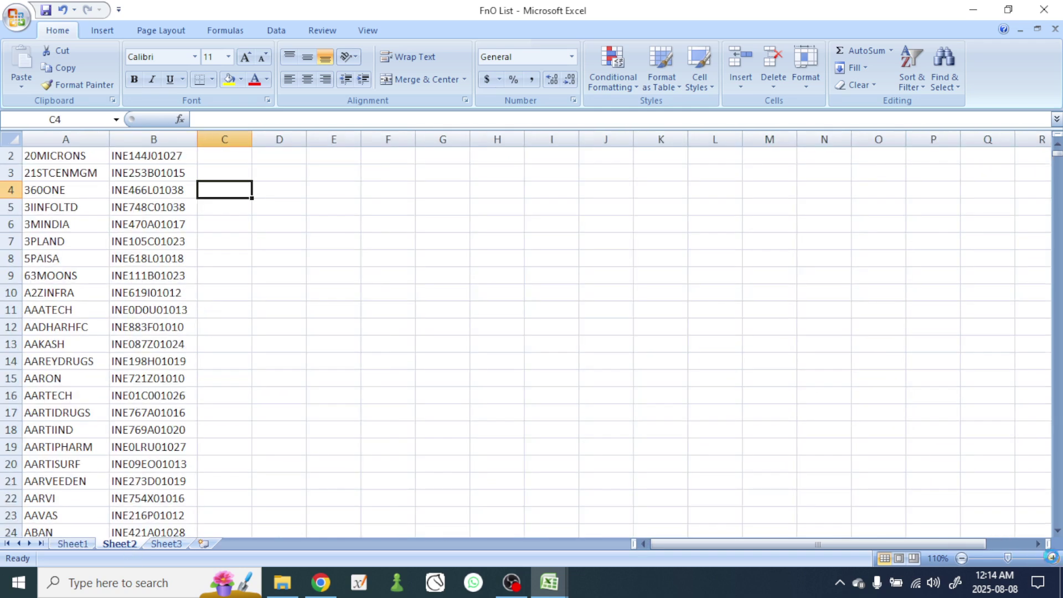
{"action": "left_click", "coordinate": [1053, 558]}
{"action": "left_click", "coordinate": [1053, 559]}
{"action": "left_click", "coordinate": [1053, 559]}
{"action": "scroll", "coordinate": [554, 372], "scroll_direction": "up", "scroll_amount": 1}
{"action": "left_click_drag", "start_coordinate": [45, 229], "coordinate": [243, 232]}
{"action": "left_click", "coordinate": [277, 241]}
{"action": "left_click", "coordinate": [187, 233]}
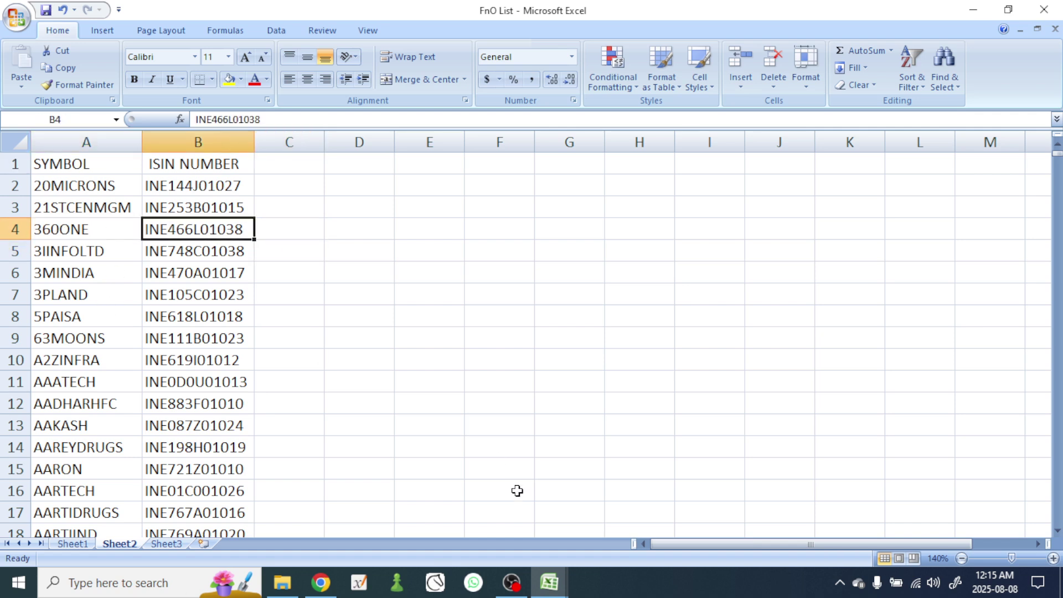
{"action": "left_click", "coordinate": [78, 544]}
{"action": "left_click", "coordinate": [662, 294]}
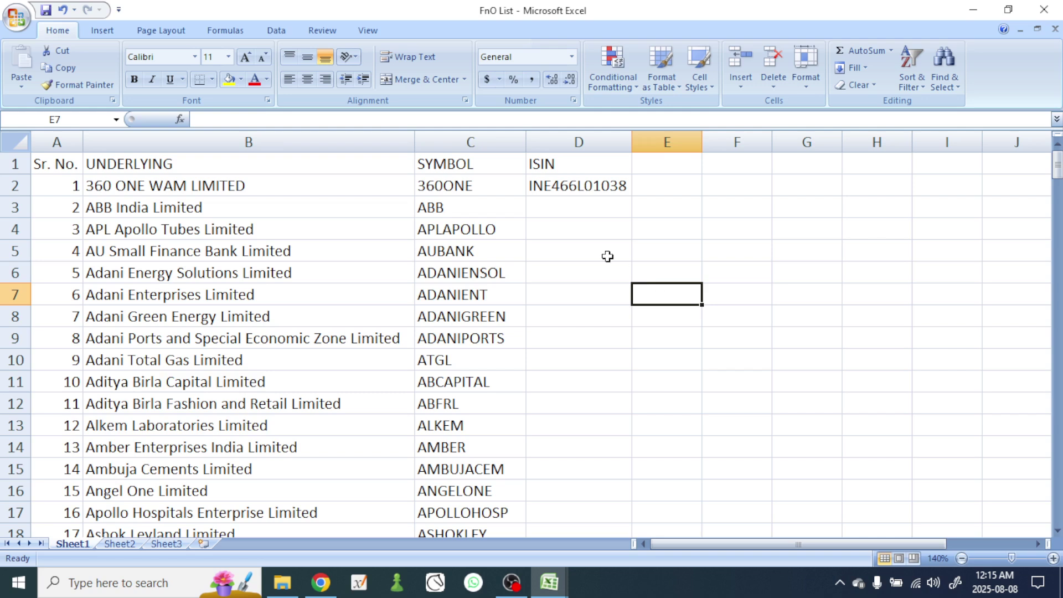
Fill the VLOOKUP formula from D2 down the ISIN column for all listed stocks and review the filled rows.
{"action": "left_click", "coordinate": [560, 185]}
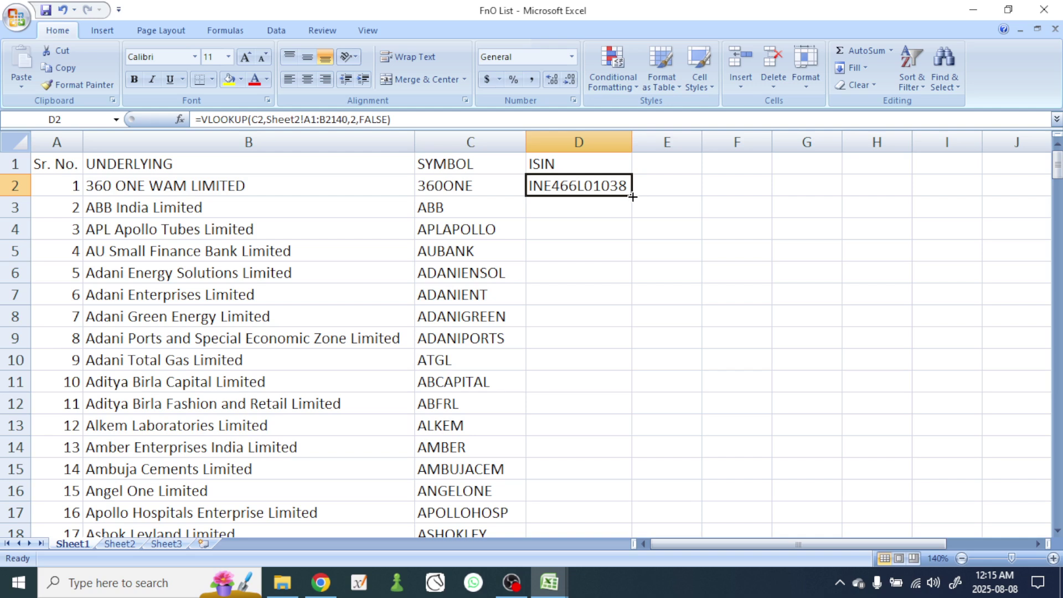
{"action": "double_click", "coordinate": [632, 196]}
{"action": "scroll", "coordinate": [660, 342], "scroll_direction": "down", "scroll_amount": 7}
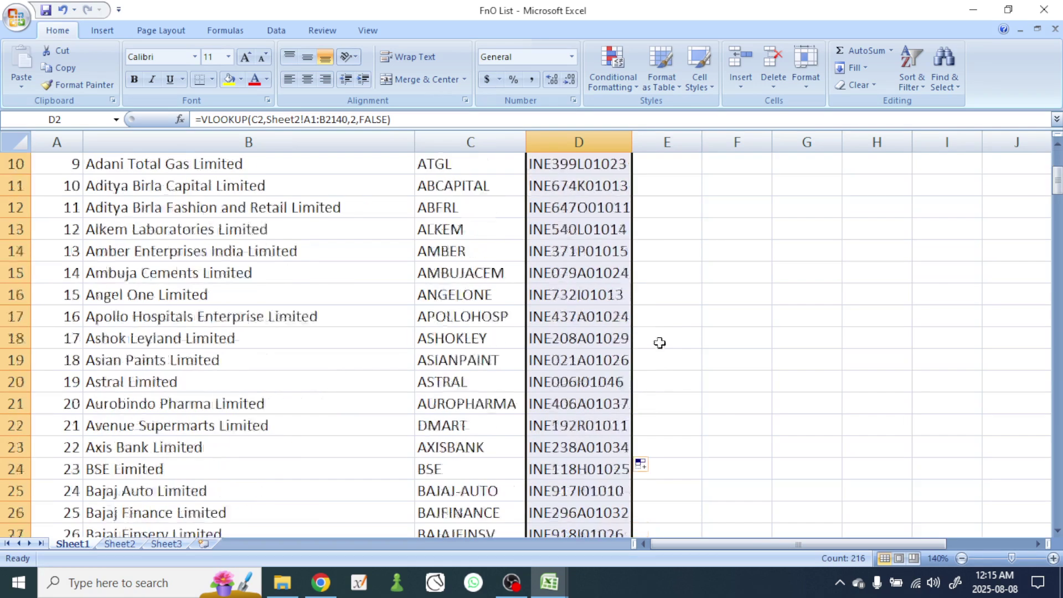
{"action": "scroll", "coordinate": [631, 357], "scroll_direction": "down", "scroll_amount": 20}
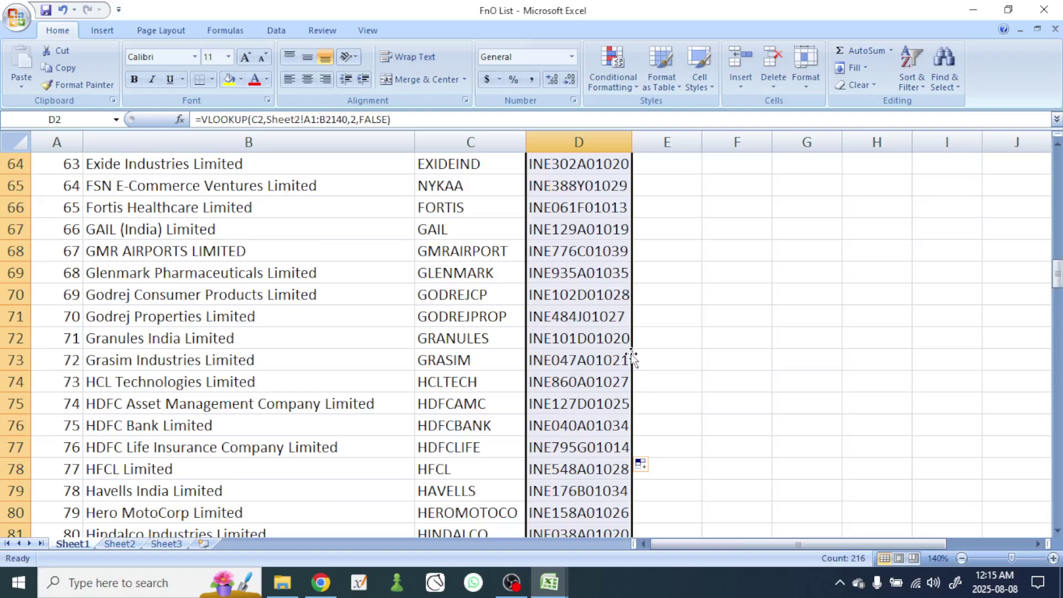
{"action": "scroll", "coordinate": [626, 355], "scroll_direction": "down", "scroll_amount": 18}
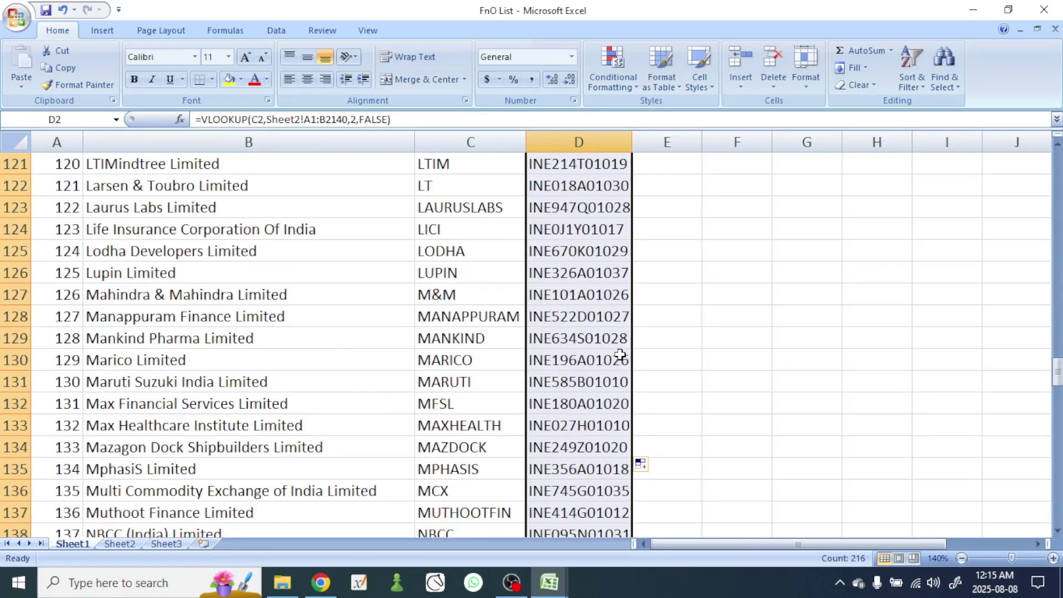
Review the filled ISIN numbers in Sheet1 down to the last stock and back up to the header row.
{"action": "scroll", "coordinate": [617, 358], "scroll_direction": "down", "scroll_amount": 19}
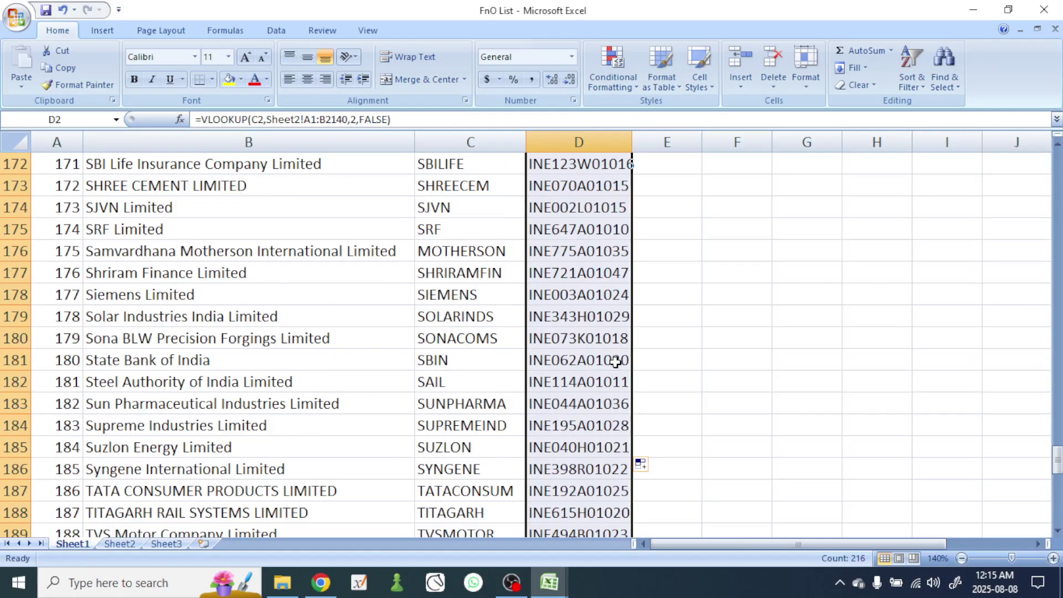
{"action": "scroll", "coordinate": [611, 365], "scroll_direction": "down", "scroll_amount": 4}
{"action": "left_click", "coordinate": [689, 358]}
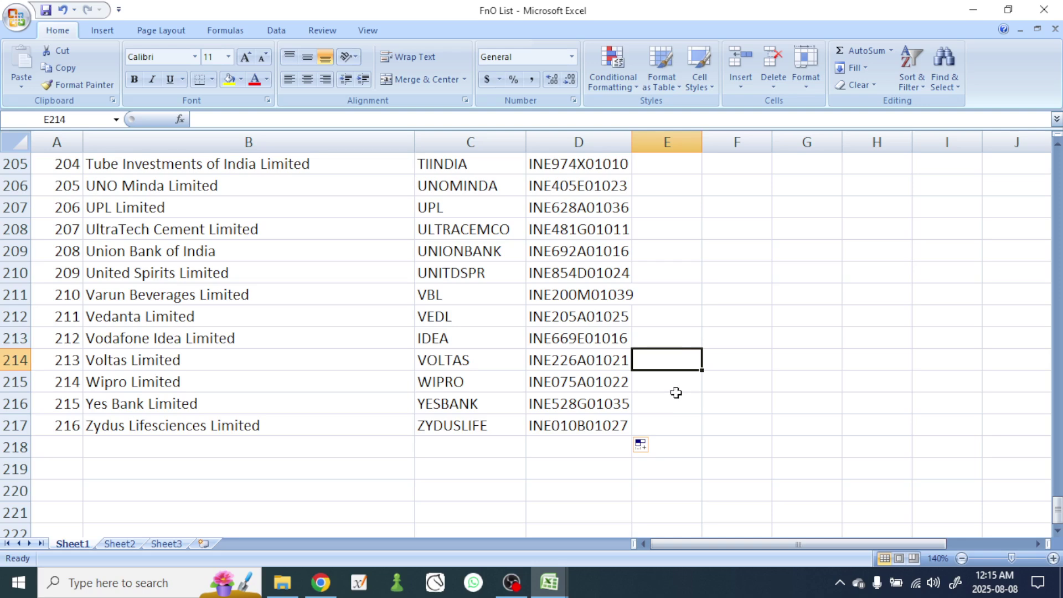
{"action": "scroll", "coordinate": [642, 455], "scroll_direction": "up", "scroll_amount": 19}
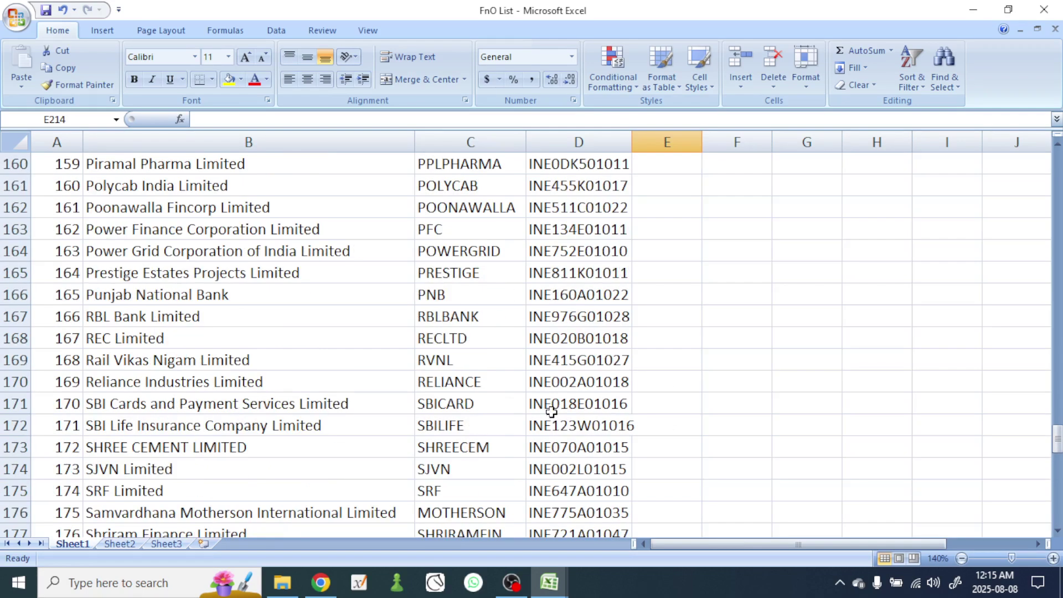
{"action": "scroll", "coordinate": [551, 413], "scroll_direction": "up", "scroll_amount": 20}
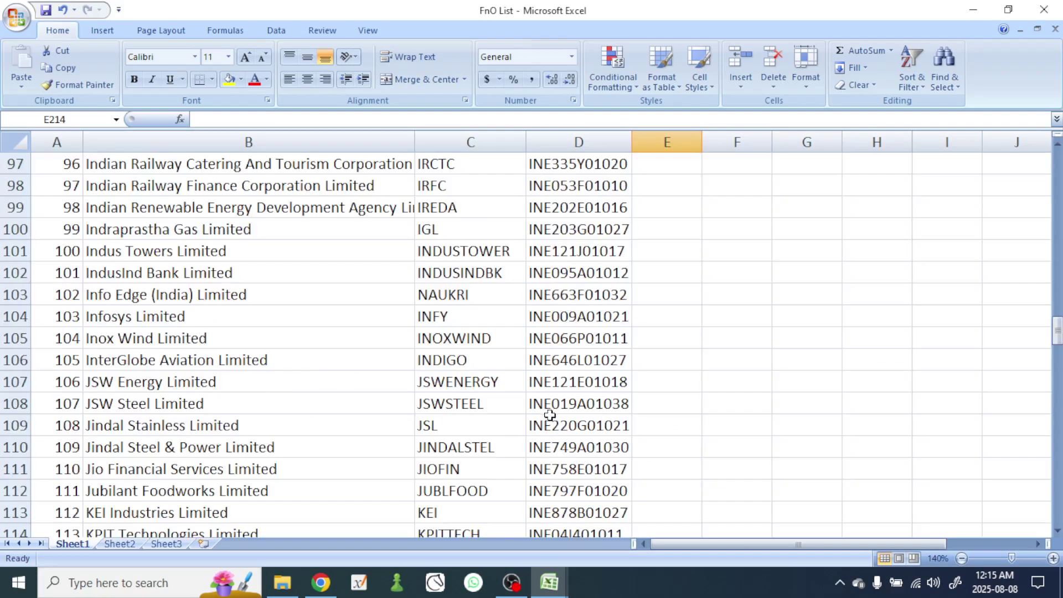
{"action": "scroll", "coordinate": [544, 404], "scroll_direction": "up", "scroll_amount": 20}
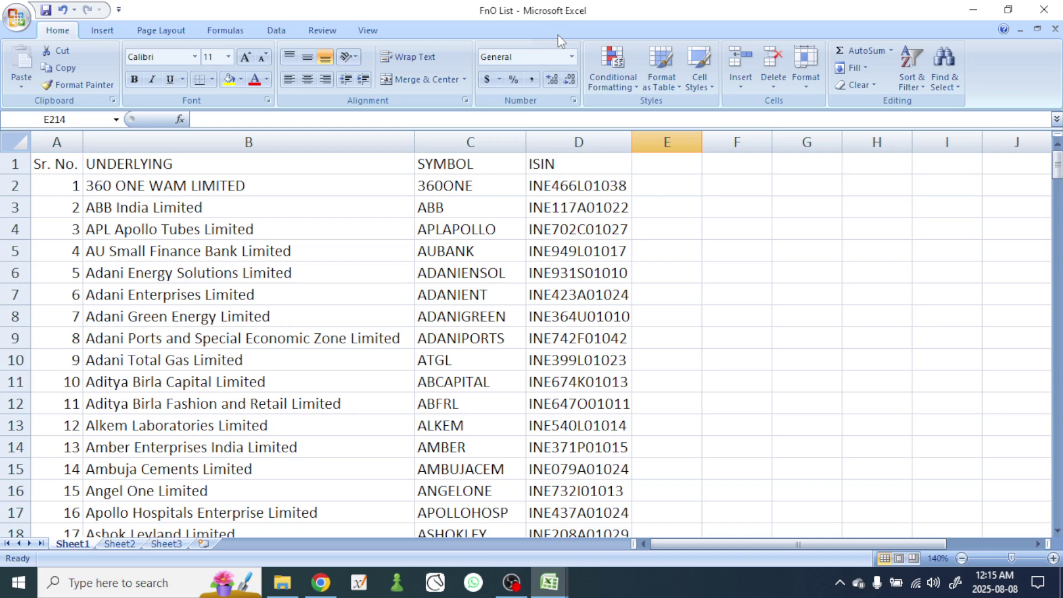
Start saving a copy of the workbook to the Desktop under the file name FnO CSV List.
{"action": "left_click", "coordinate": [13, 18]}
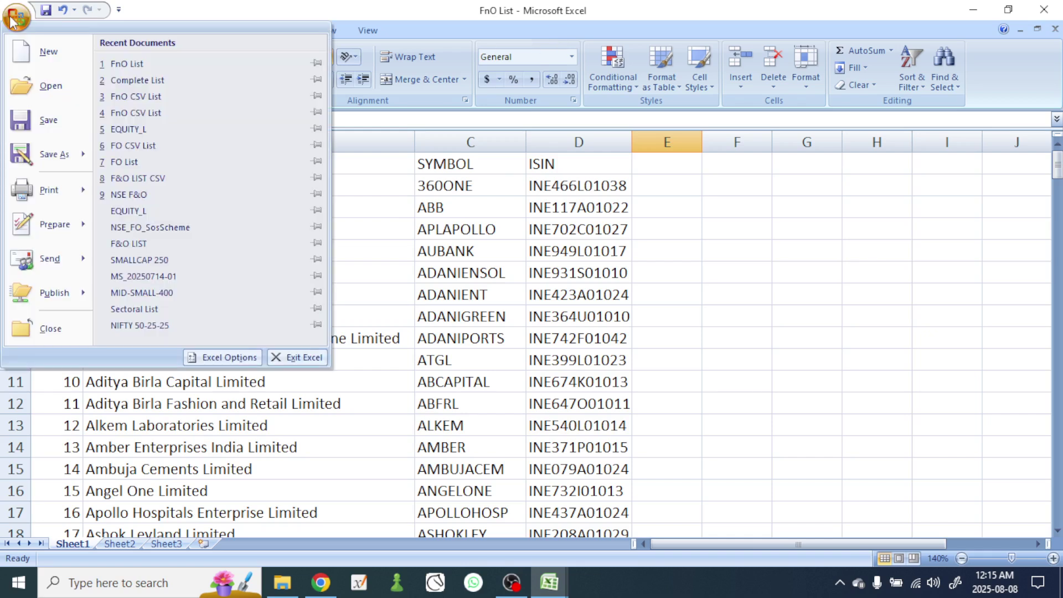
{"action": "left_click", "coordinate": [36, 160]}
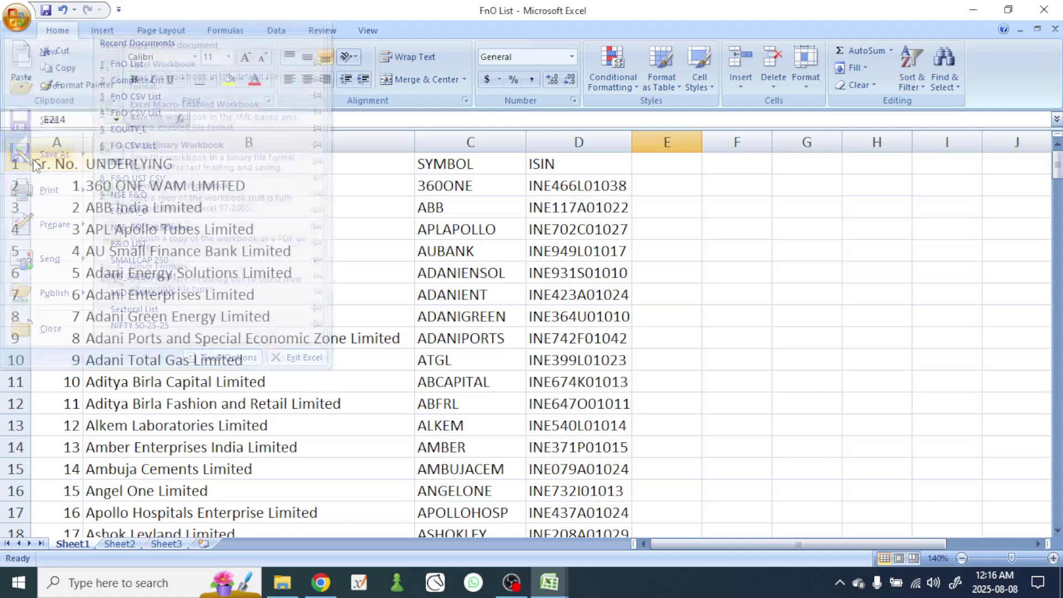
{"action": "scroll", "coordinate": [38, 166], "scroll_direction": "down", "scroll_amount": 5}
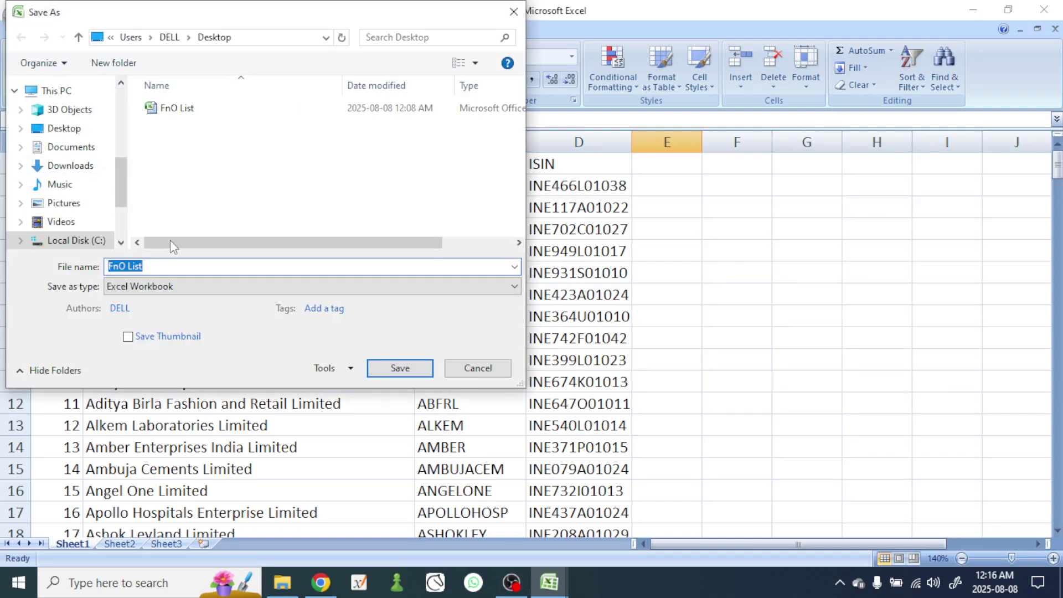
{"action": "left_click", "coordinate": [125, 266]}
{"action": "type", "text": "CSV"}
Save the copy as CSV (Comma delimited) with only the active sheet, keeping the workbook in that format.
{"action": "left_click", "coordinate": [197, 293]}
{"action": "left_click", "coordinate": [199, 334]}
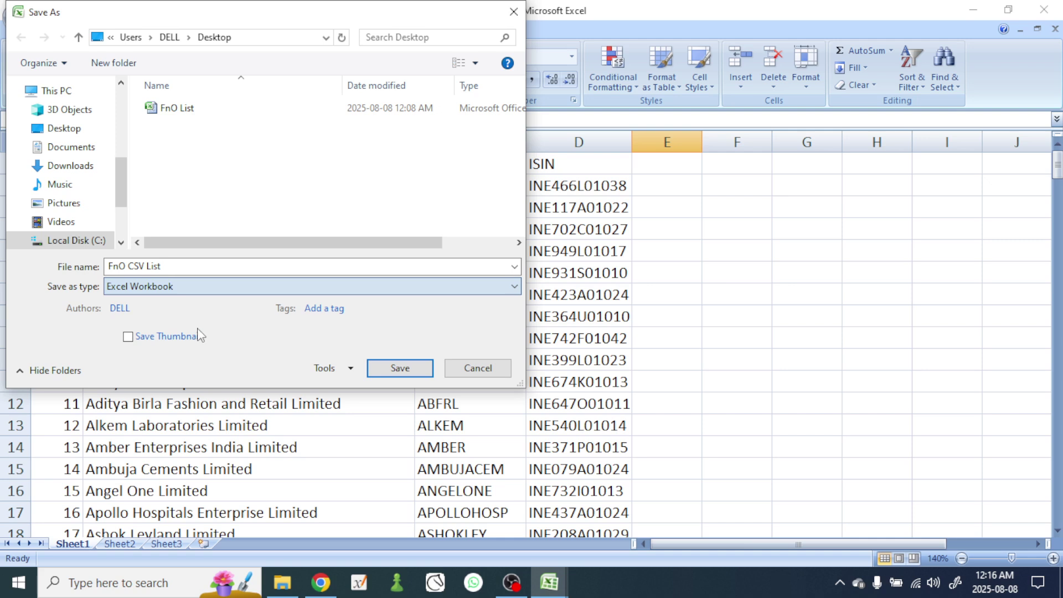
{"action": "left_click", "coordinate": [171, 290]}
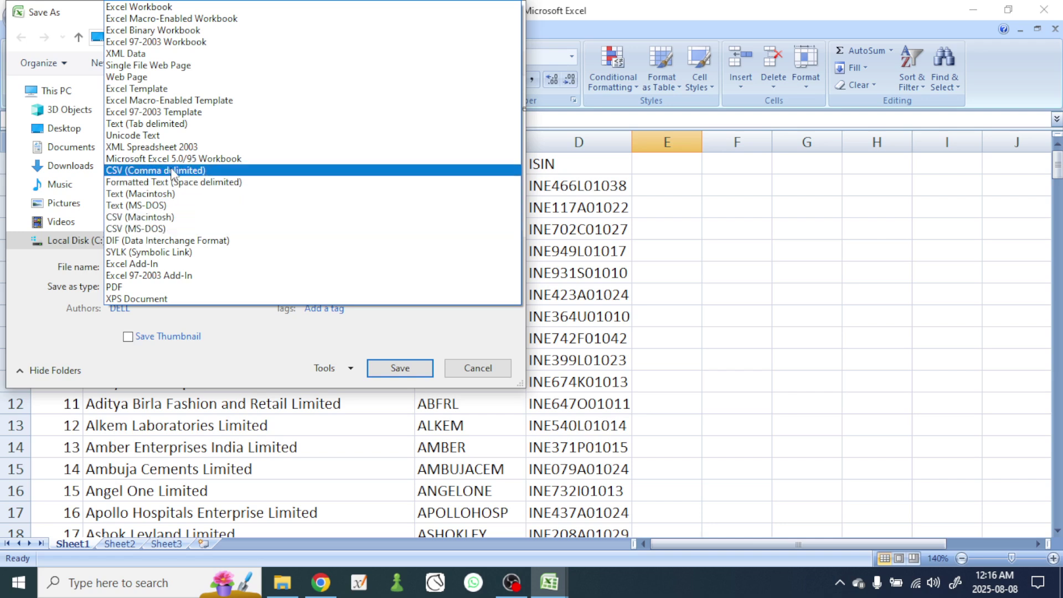
{"action": "left_click", "coordinate": [197, 171]}
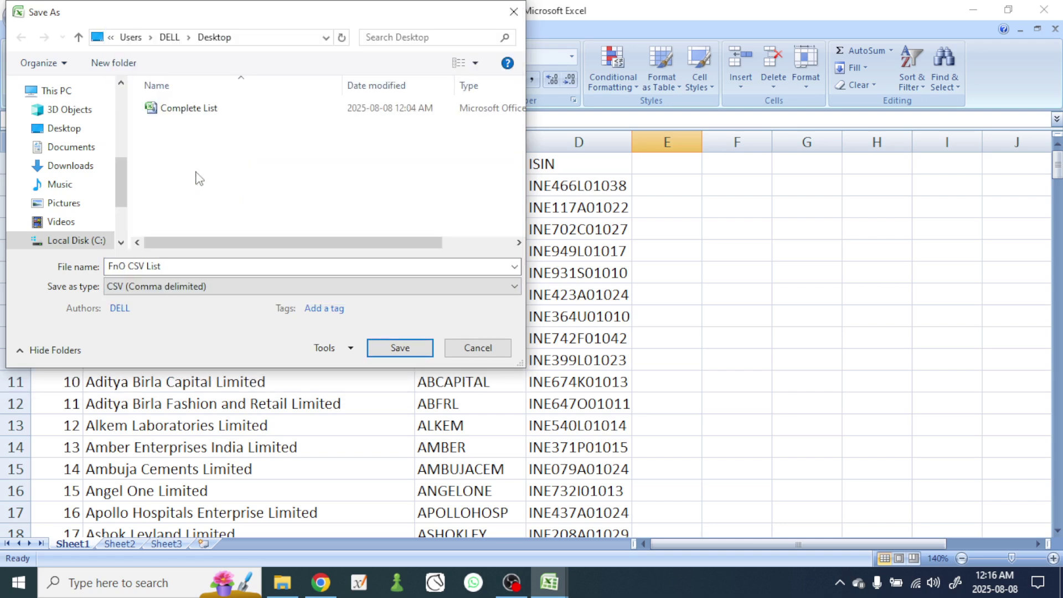
{"action": "left_click", "coordinate": [400, 348]}
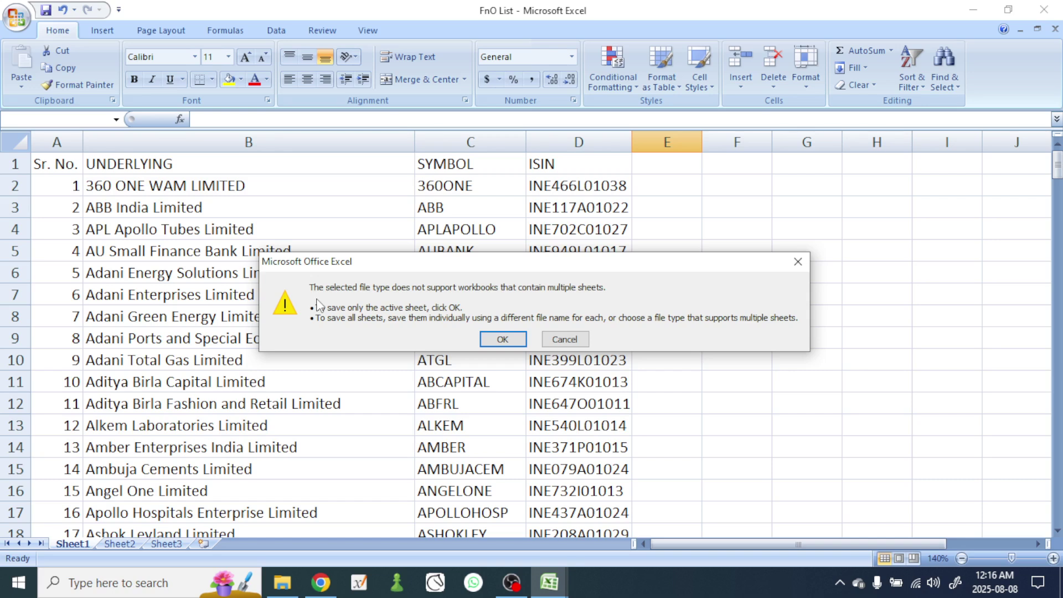
{"action": "left_click", "coordinate": [505, 339]}
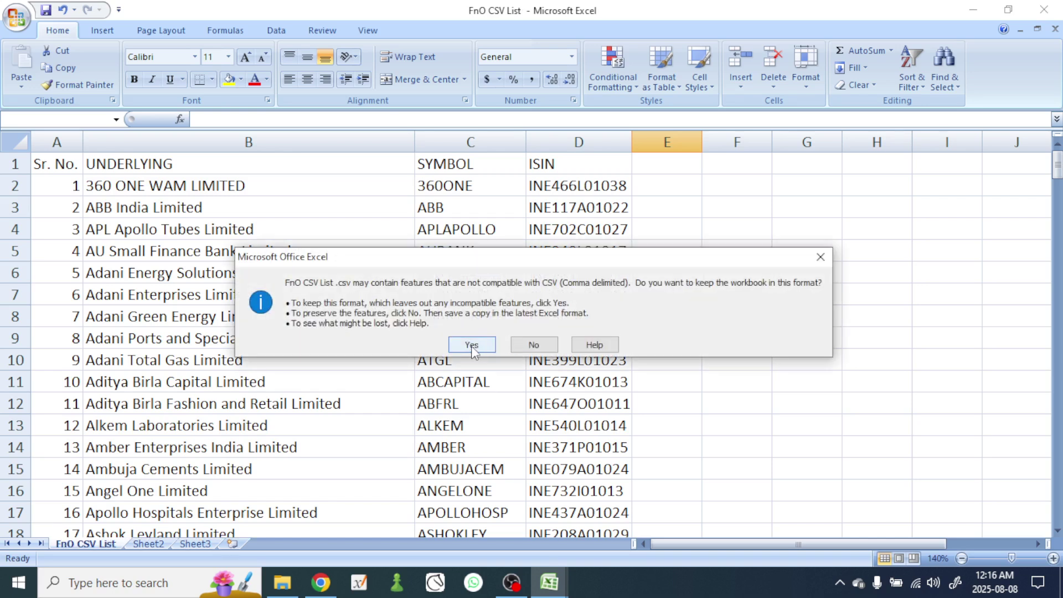
{"action": "left_click", "coordinate": [472, 346]}
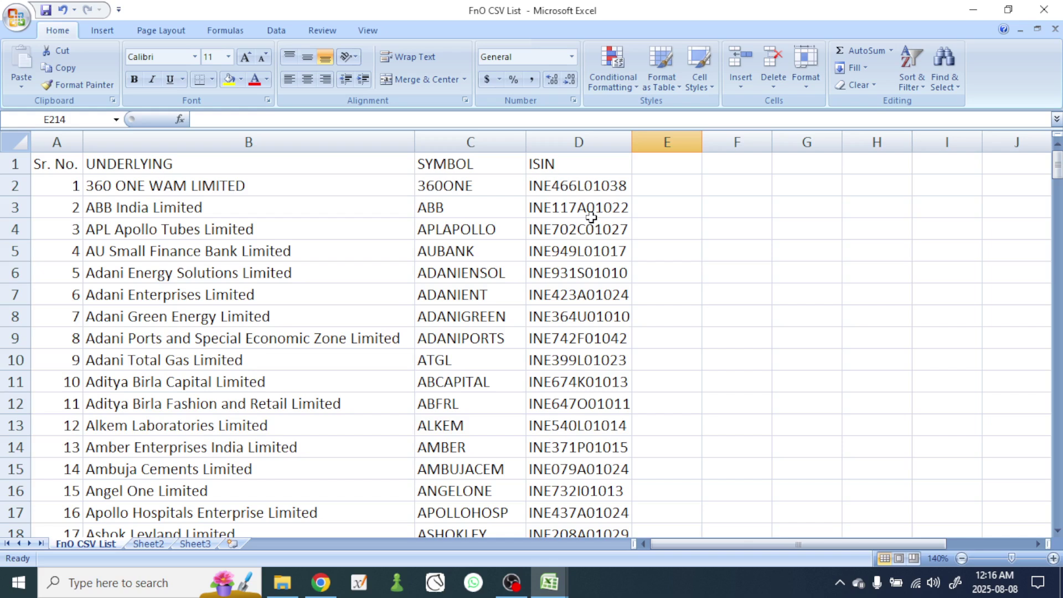
Check Sheet2 and close the FnO CSV List and Complete List files without saving changes.
{"action": "left_click", "coordinate": [157, 545]}
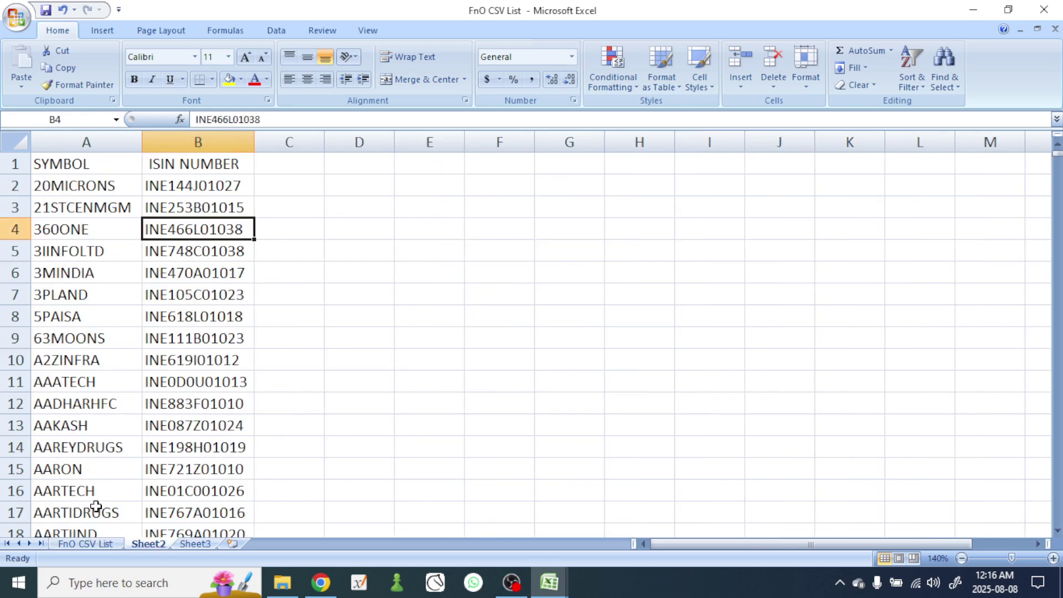
{"action": "left_click", "coordinate": [1045, 10]}
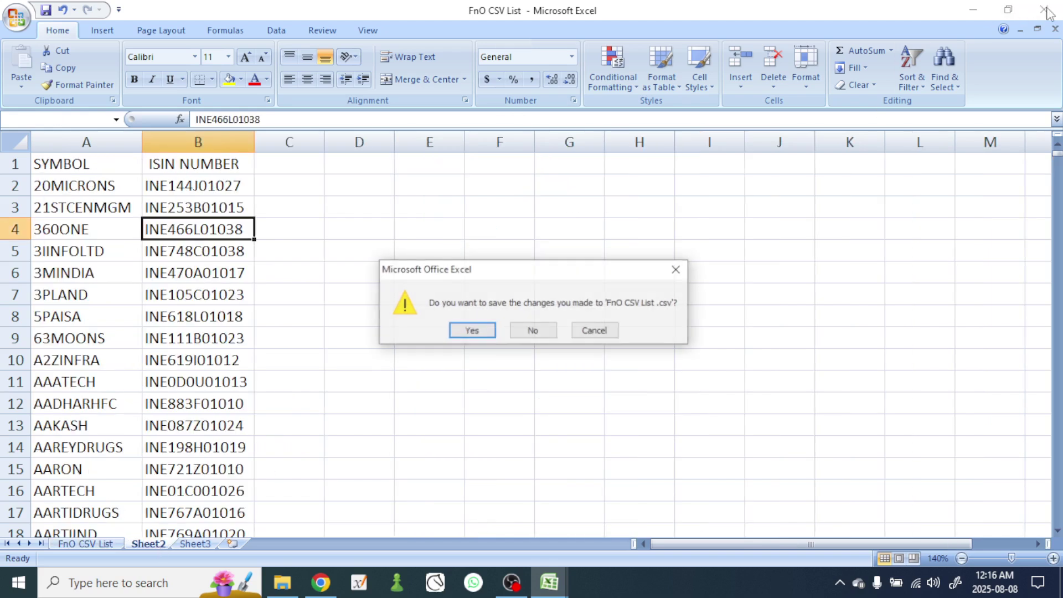
{"action": "left_click", "coordinate": [533, 331]}
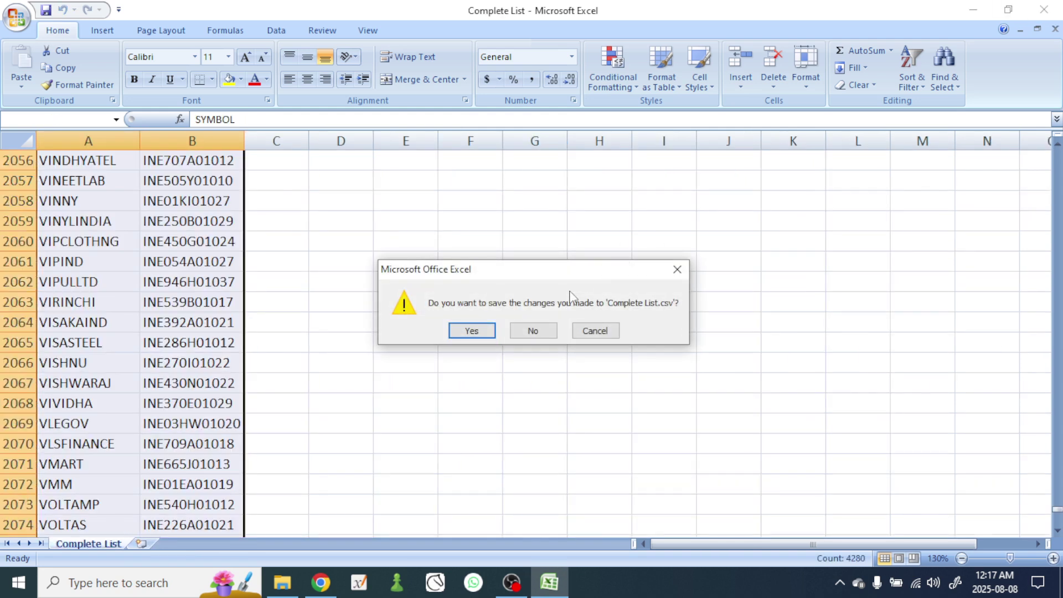
{"action": "left_click", "coordinate": [536, 331]}
On the desktop, move the FnO CSV List file apart from the others and place FnO List beneath Complete List.
{"action": "left_click", "coordinate": [134, 397]}
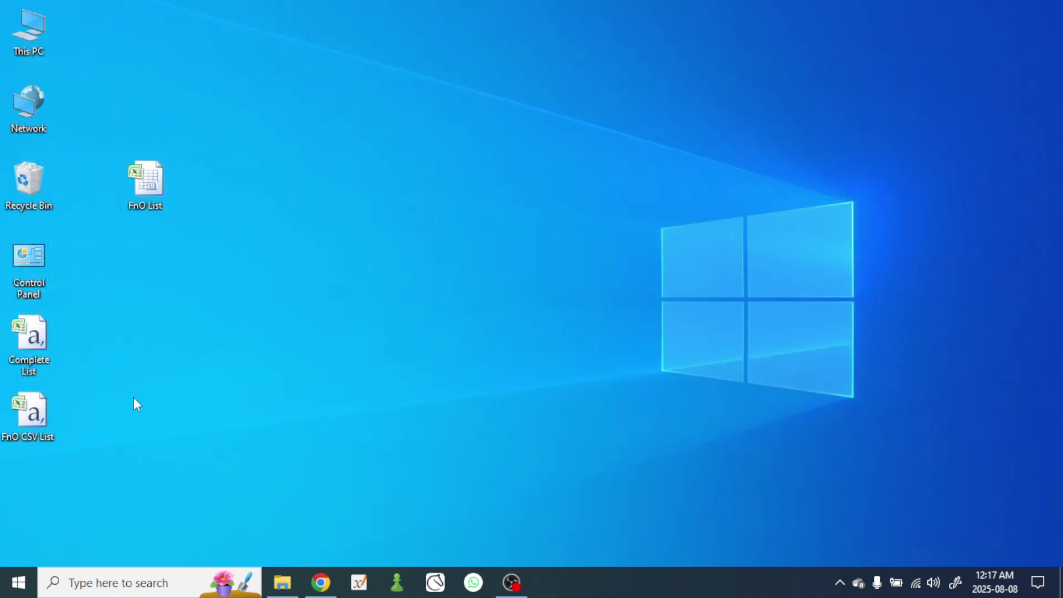
{"action": "left_click_drag", "start_coordinate": [45, 423], "coordinate": [432, 132]}
{"action": "left_click_drag", "start_coordinate": [135, 189], "coordinate": [23, 411]}
Open the FnO CSV List file from the desktop and fit all columns to their contents.
{"action": "double_click", "coordinate": [460, 102]}
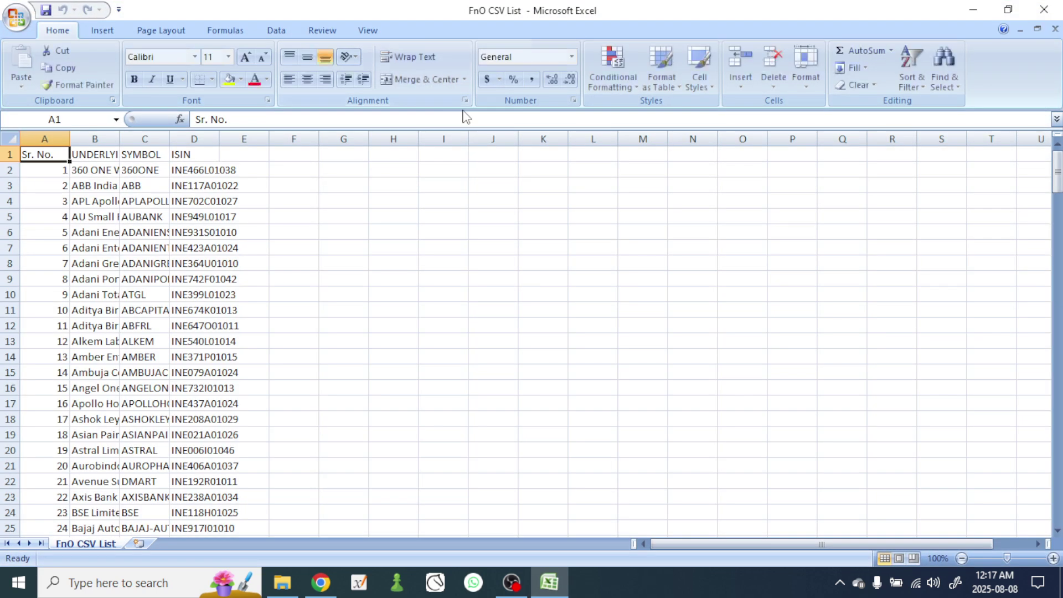
{"action": "left_click", "coordinate": [4, 138]}
{"action": "double_click", "coordinate": [70, 138]}
{"action": "left_click", "coordinate": [316, 216]}
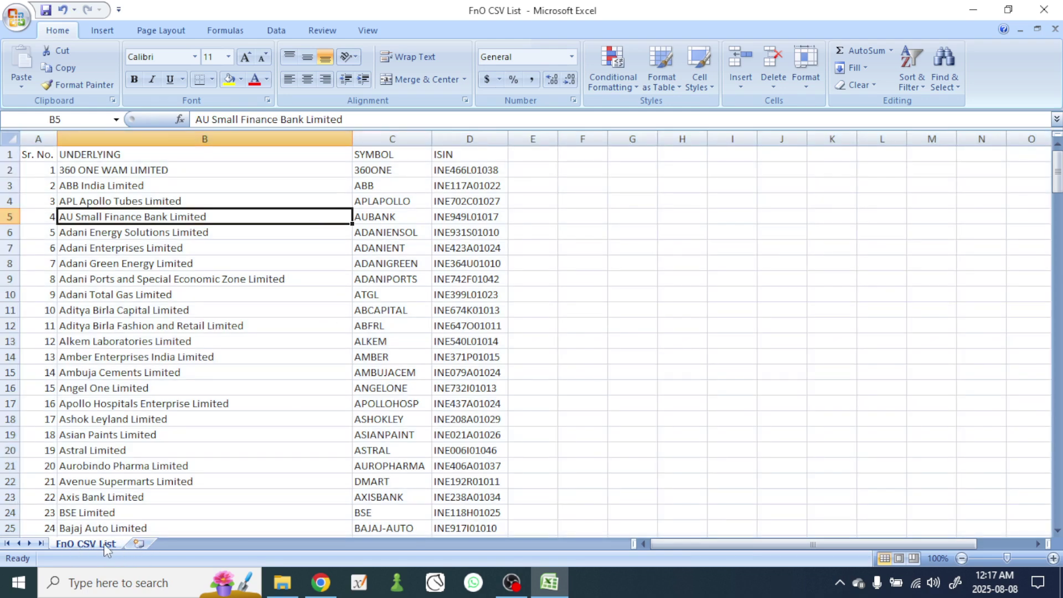
Review the underlying, symbol and ISIN entries in the CSV list, and close the file without saving changes.
{"action": "left_click", "coordinate": [266, 299]}
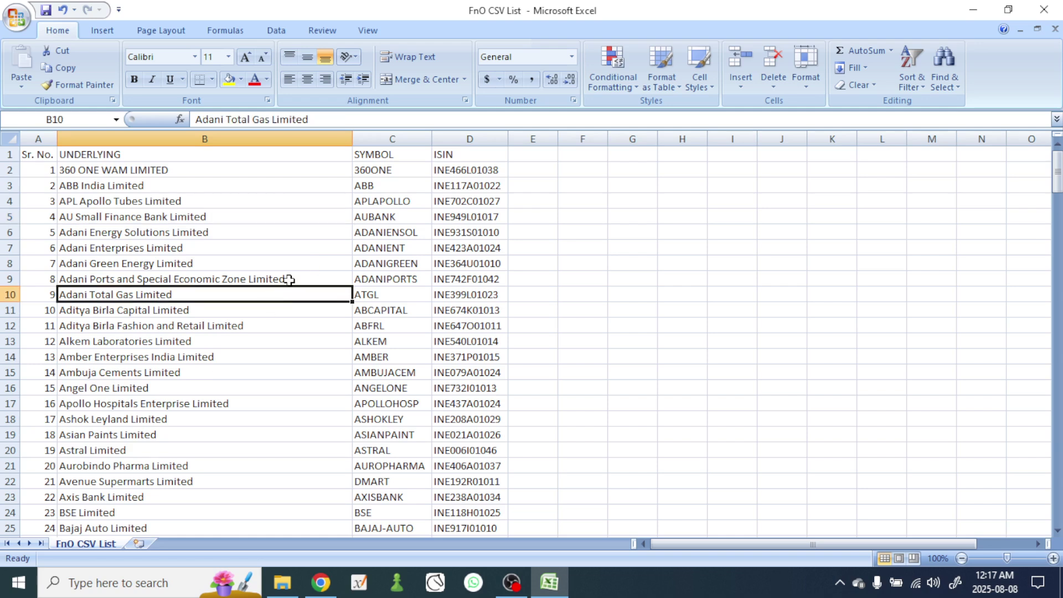
{"action": "left_click", "coordinate": [521, 218]}
{"action": "left_click", "coordinate": [538, 166]}
{"action": "left_click", "coordinate": [541, 156]}
{"action": "left_click", "coordinate": [540, 173]}
{"action": "left_click", "coordinate": [536, 222]}
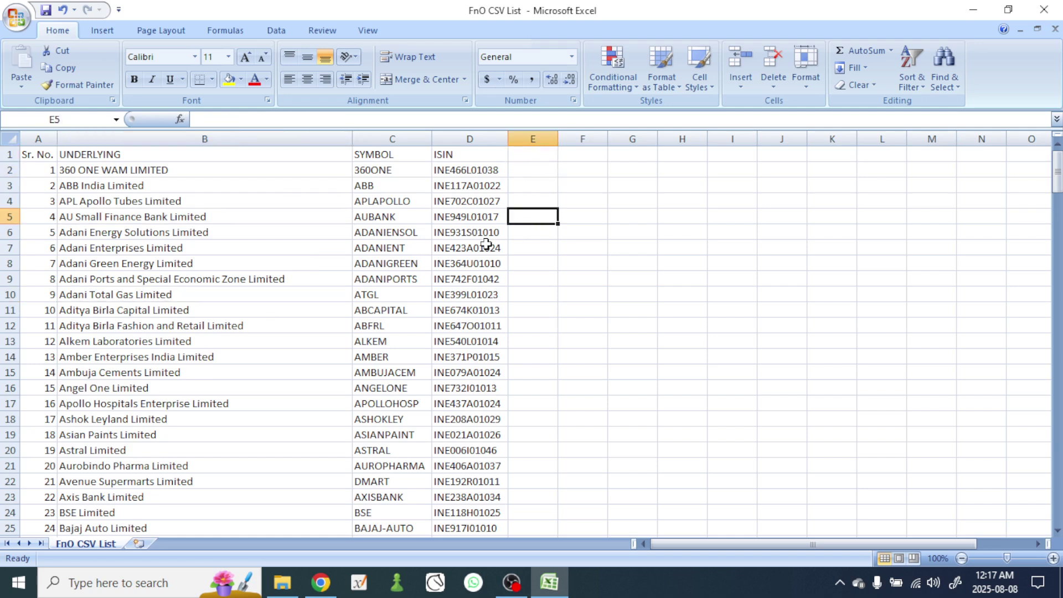
{"action": "left_click", "coordinate": [263, 245]}
{"action": "left_click", "coordinate": [277, 213]}
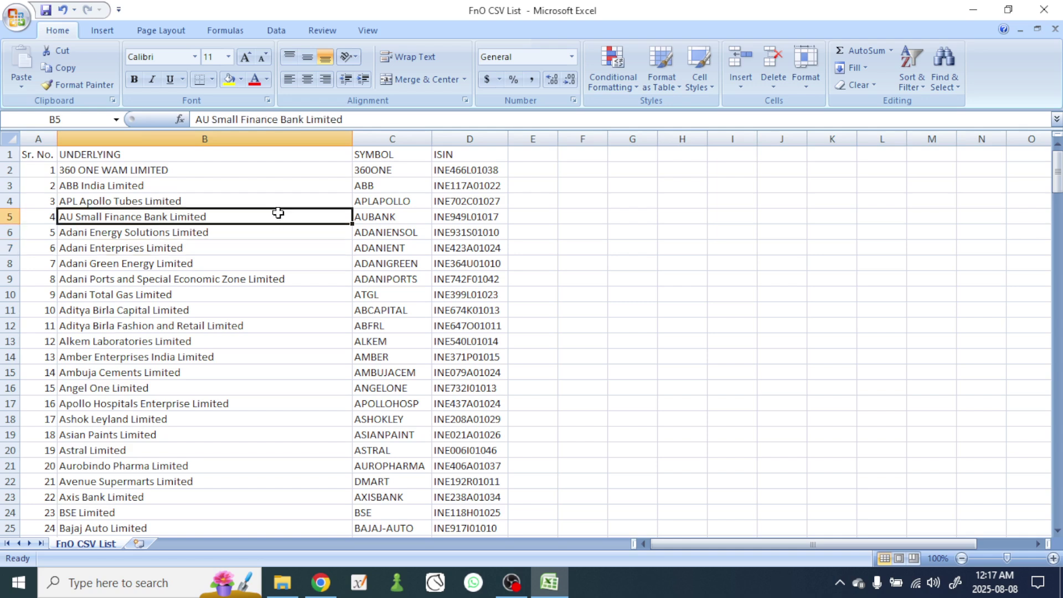
{"action": "left_click", "coordinate": [295, 184]}
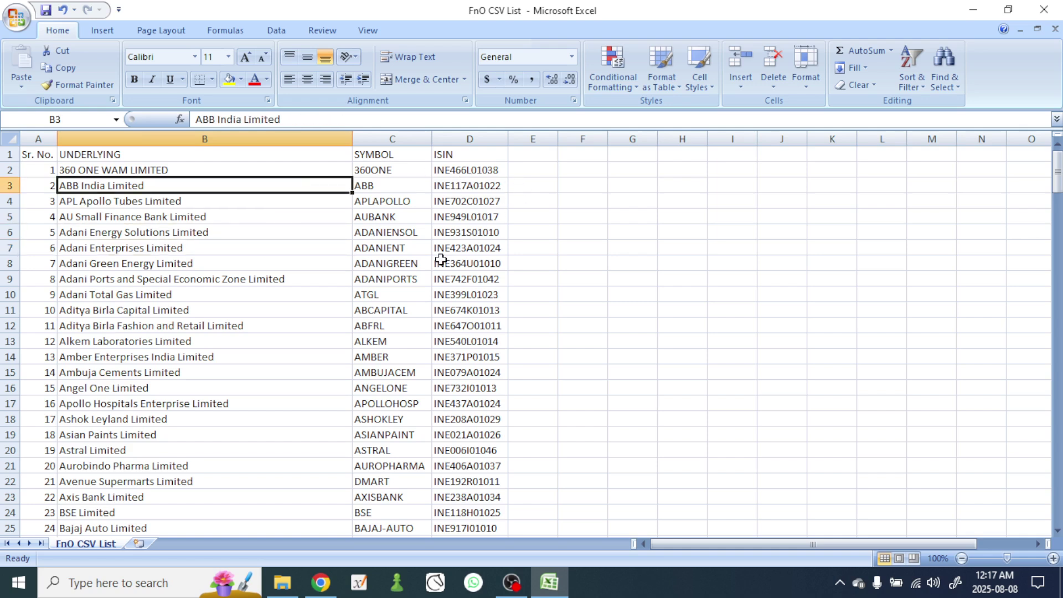
{"action": "scroll", "coordinate": [437, 266], "scroll_direction": "down", "scroll_amount": 9}
{"action": "scroll", "coordinate": [437, 275], "scroll_direction": "down", "scroll_amount": 1}
{"action": "scroll", "coordinate": [437, 276], "scroll_direction": "up", "scroll_amount": 3}
{"action": "scroll", "coordinate": [437, 276], "scroll_direction": "down", "scroll_amount": 11}
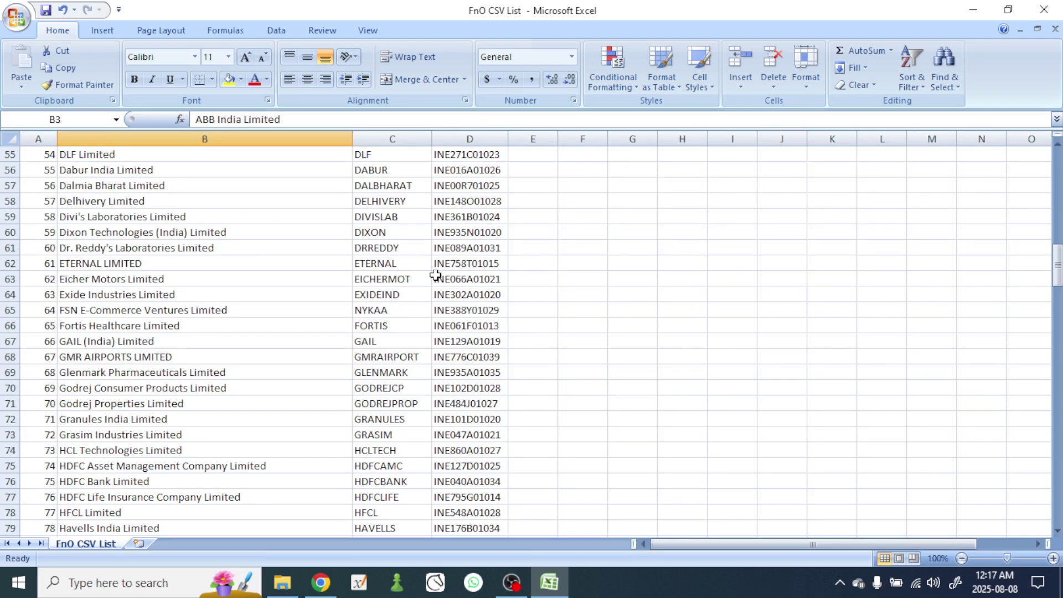
{"action": "scroll", "coordinate": [434, 275], "scroll_direction": "down", "scroll_amount": 7}
{"action": "scroll", "coordinate": [434, 275], "scroll_direction": "up", "scroll_amount": 13}
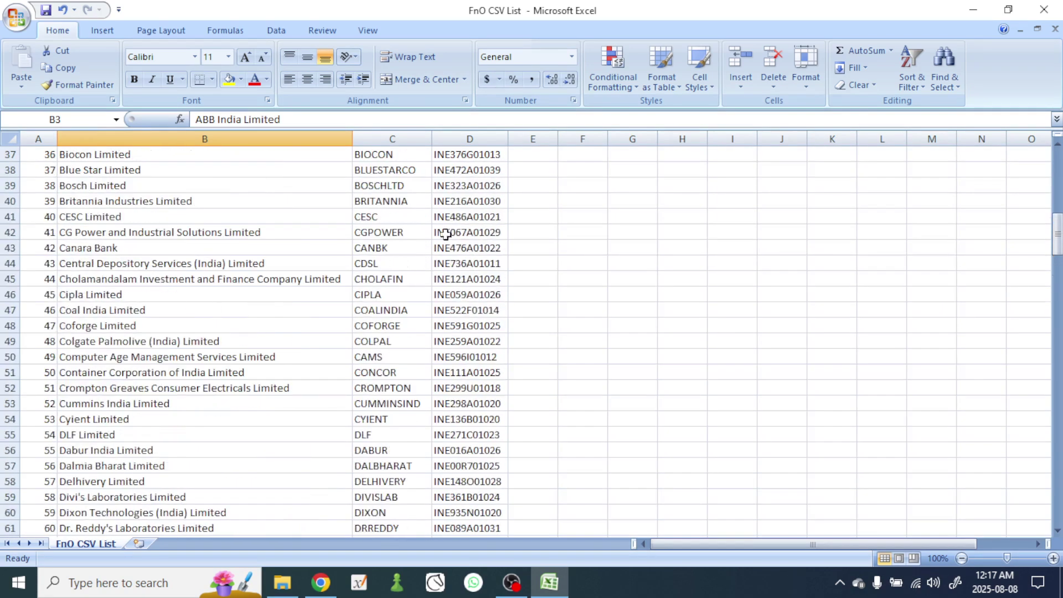
{"action": "left_click", "coordinate": [1043, 10]}
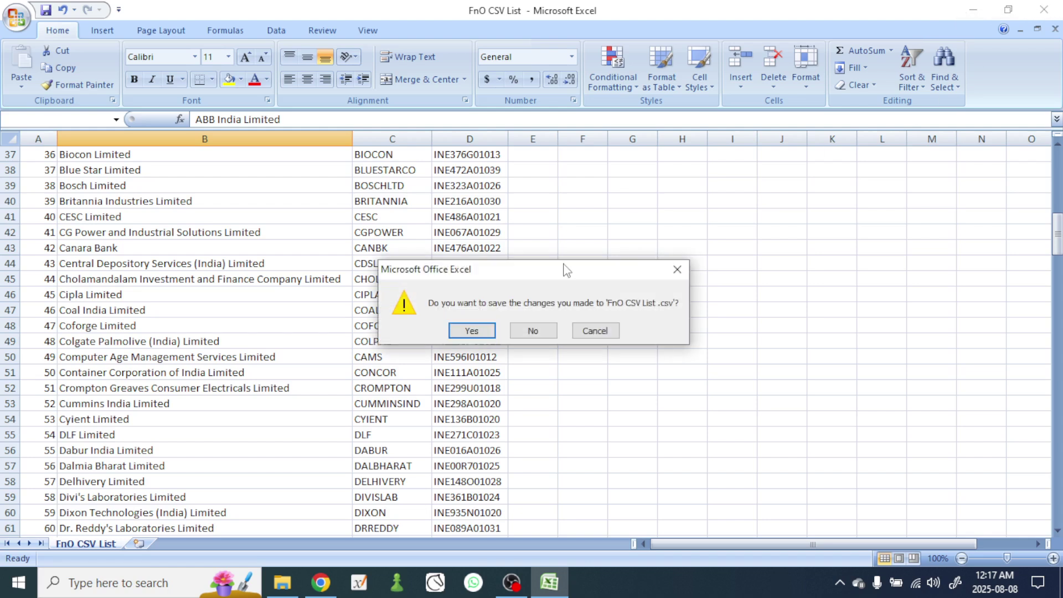
{"action": "left_click", "coordinate": [532, 330]}
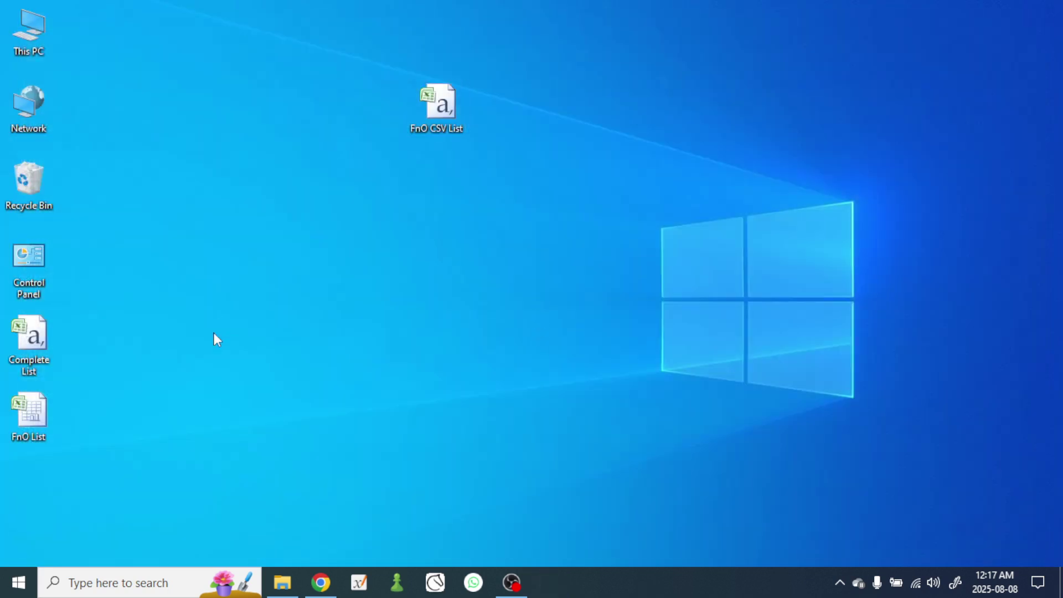
Switch to Investing.com in Chrome and open My Watchlist from the account options.
{"action": "left_click", "coordinate": [311, 587]}
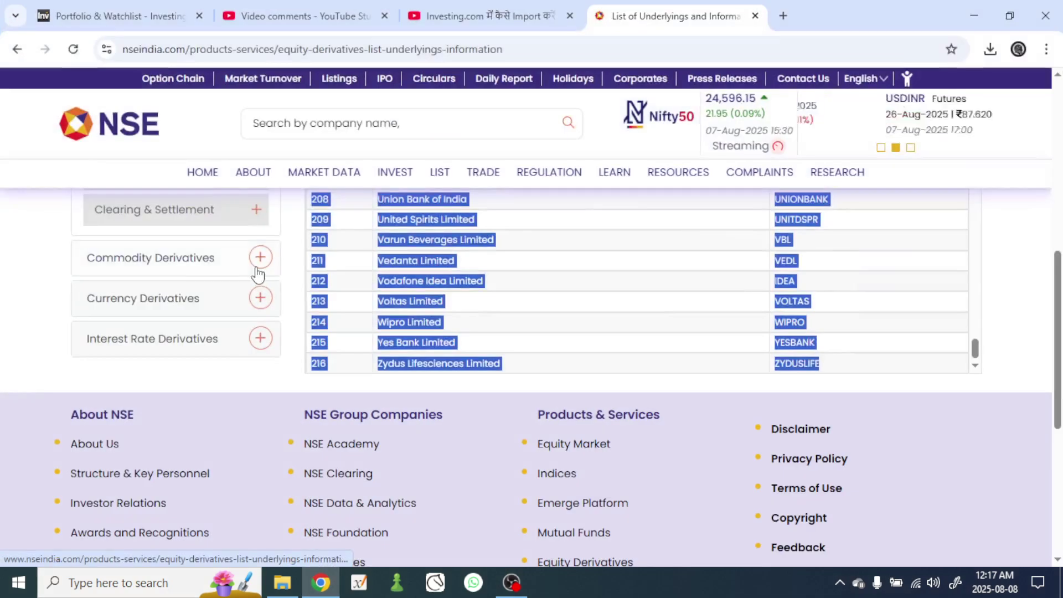
{"action": "left_click", "coordinate": [153, 15]}
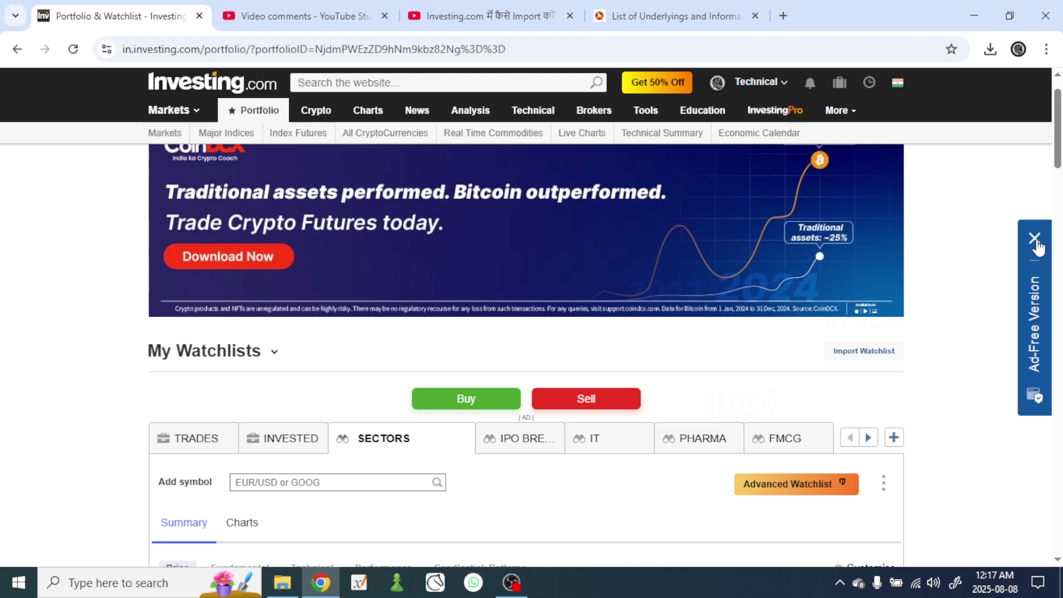
{"action": "scroll", "coordinate": [388, 288], "scroll_direction": "up", "scroll_amount": 1}
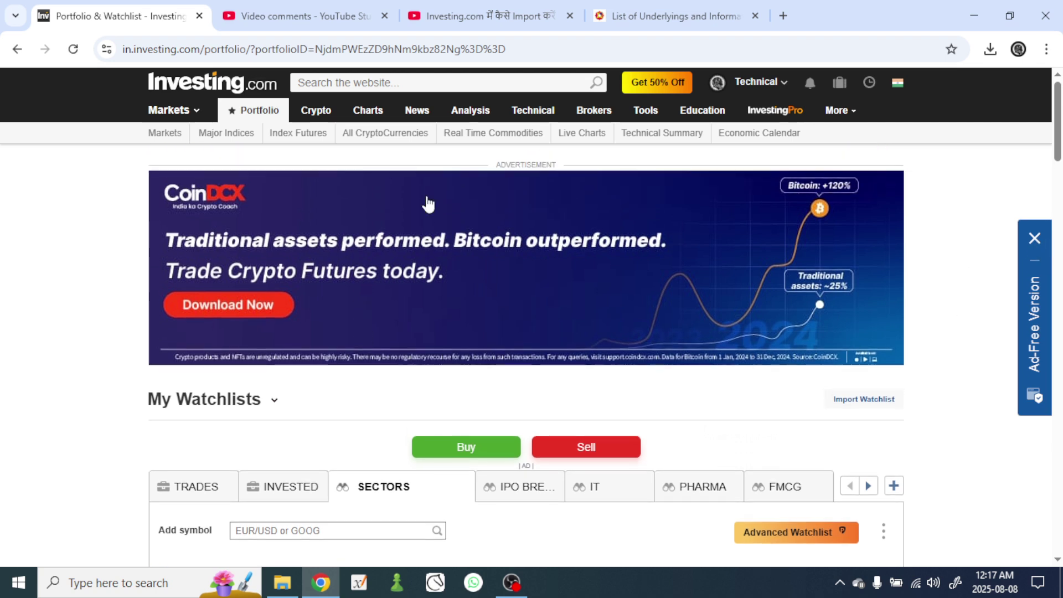
{"action": "mouse_move", "coordinate": [759, 82]}
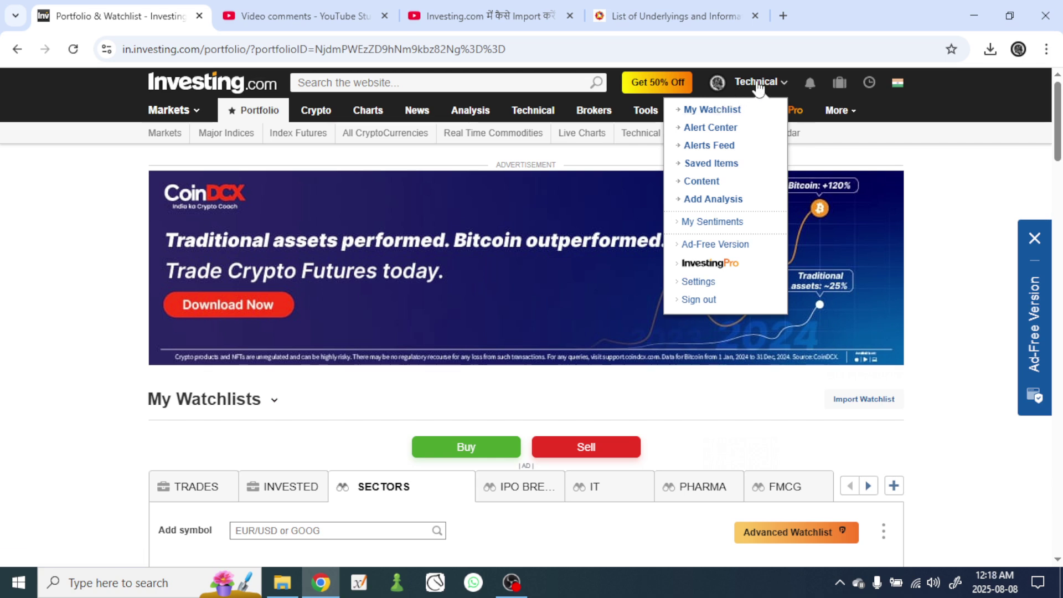
{"action": "left_click", "coordinate": [718, 114]}
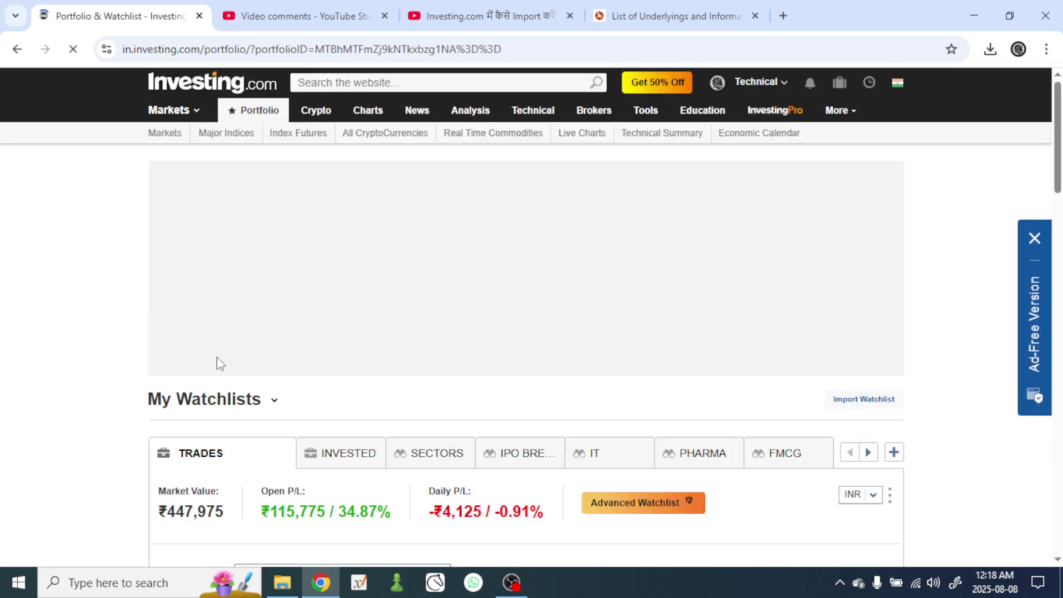
Look through the INVESTED, SECTORS and IPO BREAKOUT watchlists.
{"action": "left_click", "coordinate": [362, 457]}
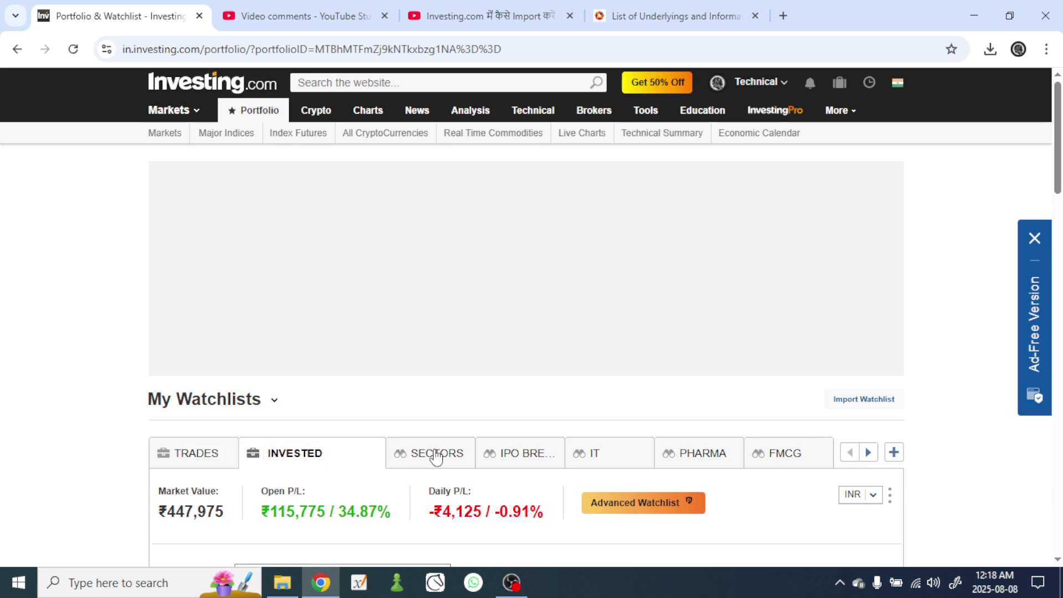
{"action": "left_click", "coordinate": [435, 452]}
{"action": "left_click", "coordinate": [504, 457]}
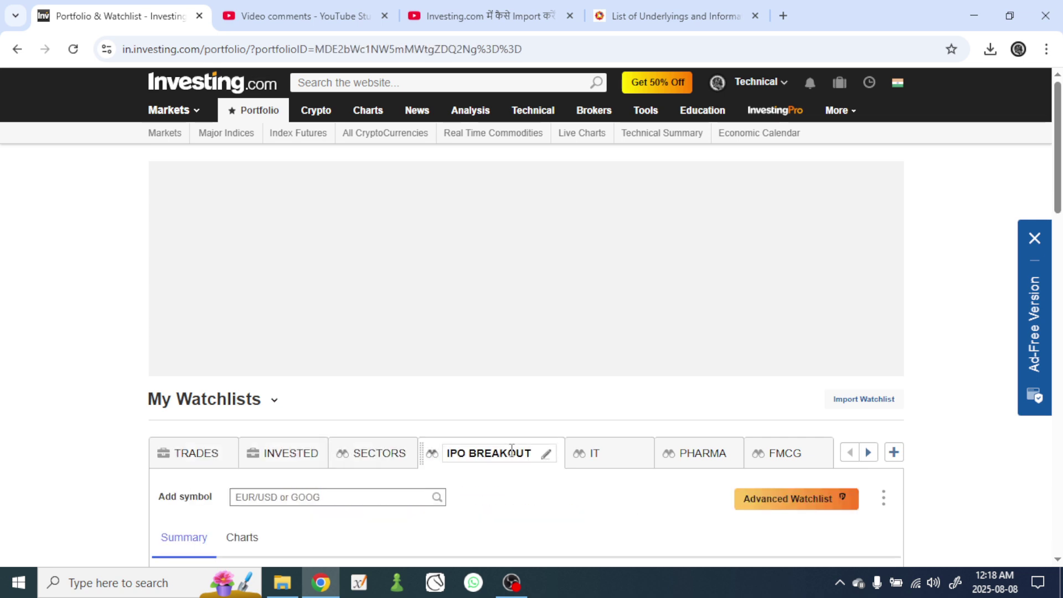
Check the IT and FMCG watchlists, and start a new watchlist import.
{"action": "left_click", "coordinate": [628, 458]}
{"action": "left_click", "coordinate": [791, 456]}
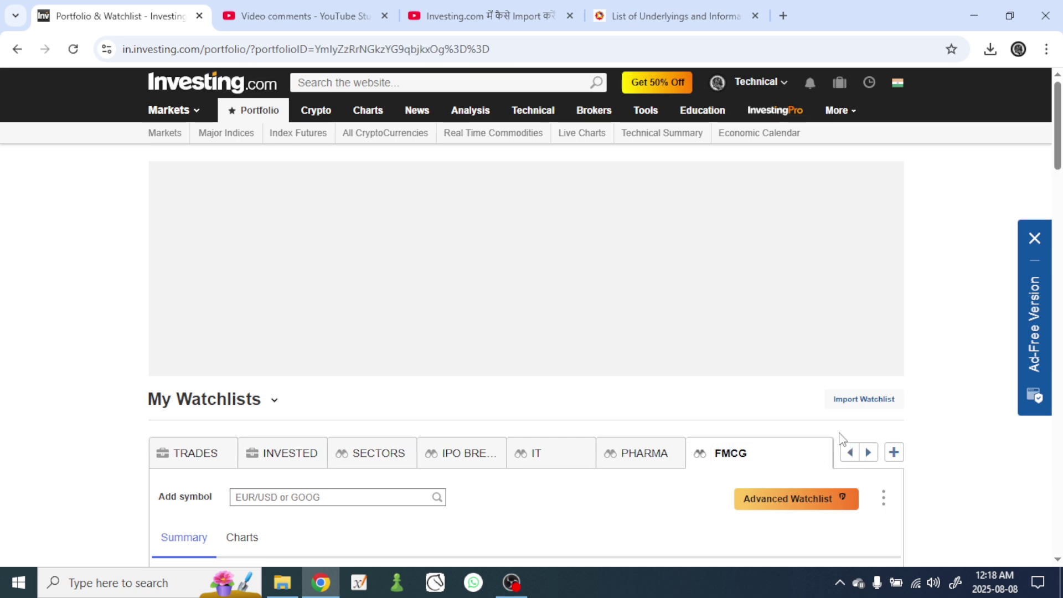
{"action": "left_click", "coordinate": [866, 404]}
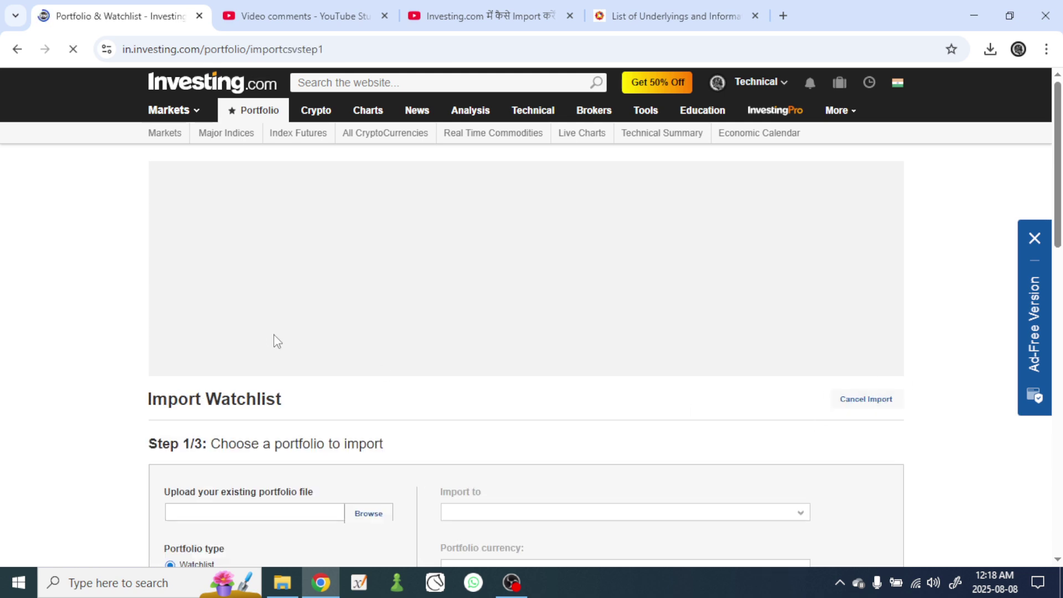
{"action": "scroll", "coordinate": [143, 357], "scroll_direction": "down", "scroll_amount": 2}
{"action": "scroll", "coordinate": [143, 357], "scroll_direction": "down", "scroll_amount": 2}
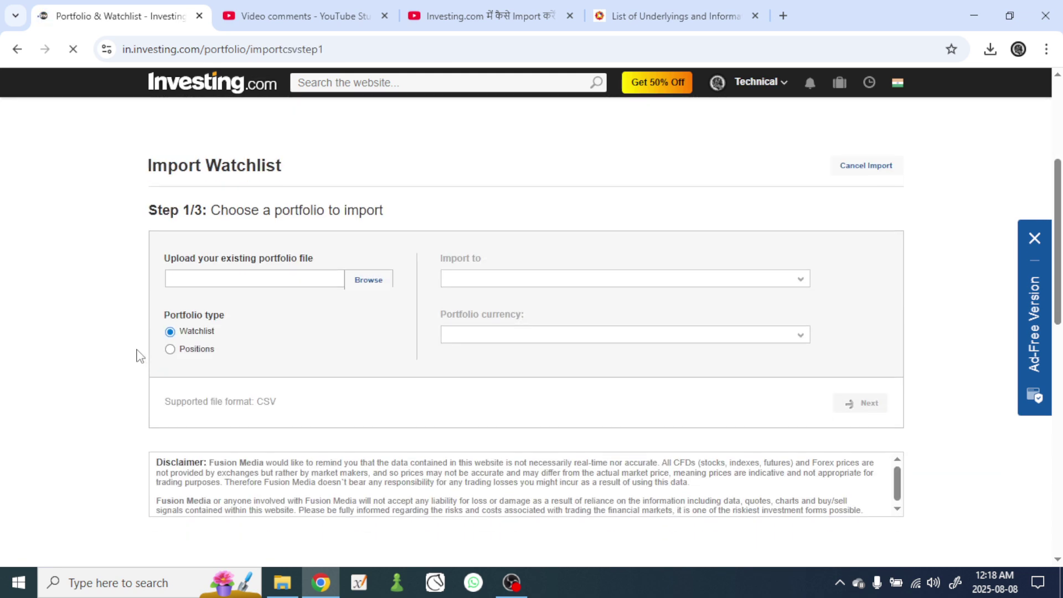
Upload the FnO CSV List file from the desktop, with Watchlist as the portfolio type.
{"action": "left_click", "coordinate": [370, 281]}
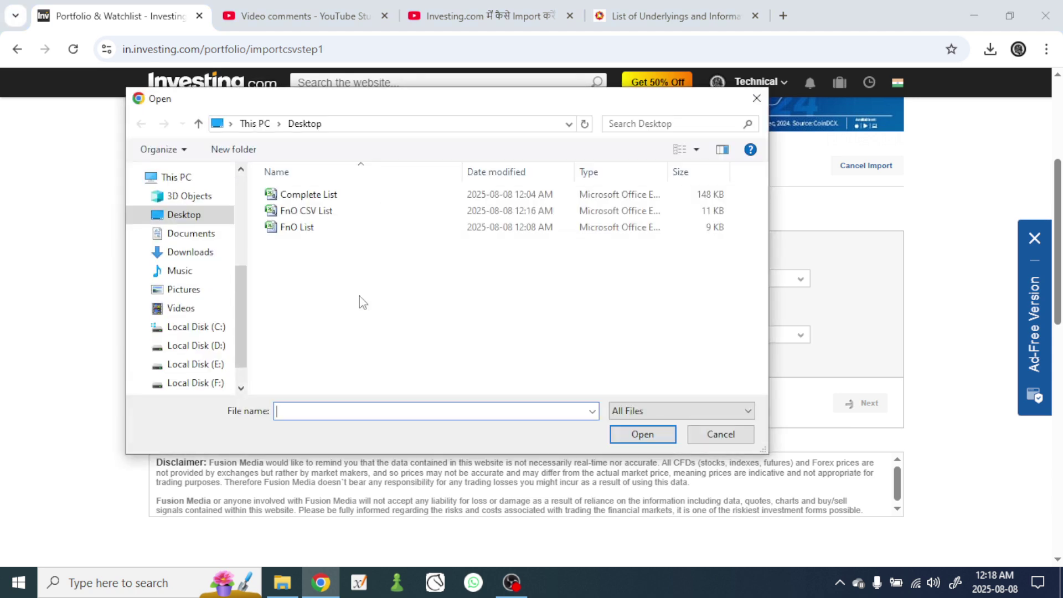
{"action": "double_click", "coordinate": [338, 211]}
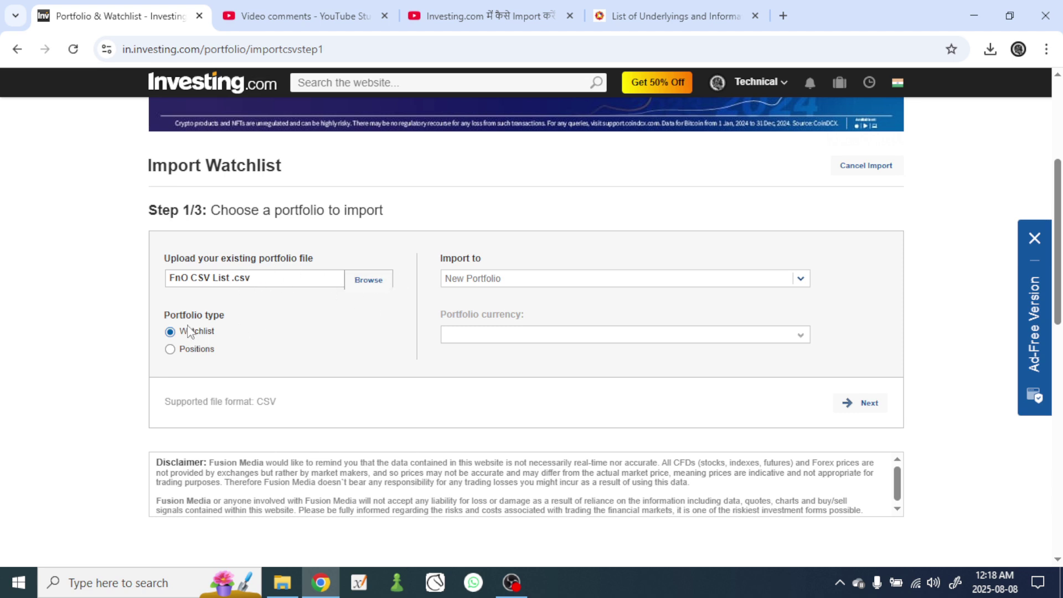
{"action": "left_click_drag", "start_coordinate": [183, 330], "coordinate": [279, 332]}
{"action": "left_click", "coordinate": [203, 335]}
{"action": "left_click", "coordinate": [279, 332]}
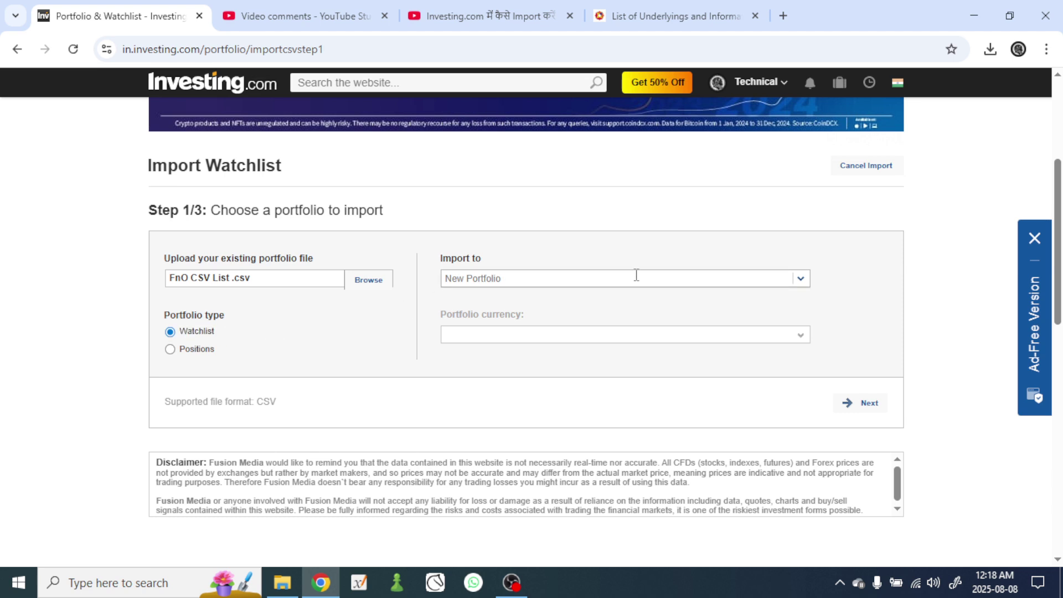
Name the target portfolio FnO Stocks and continue to the column selection.
{"action": "left_click", "coordinate": [614, 278]}
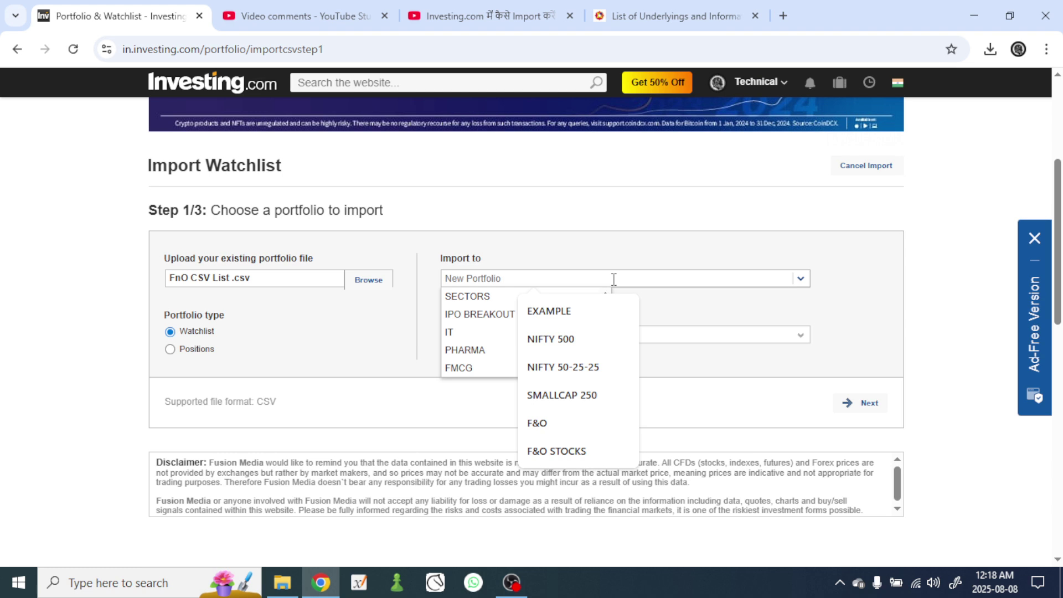
{"action": "type", "text": "F"}
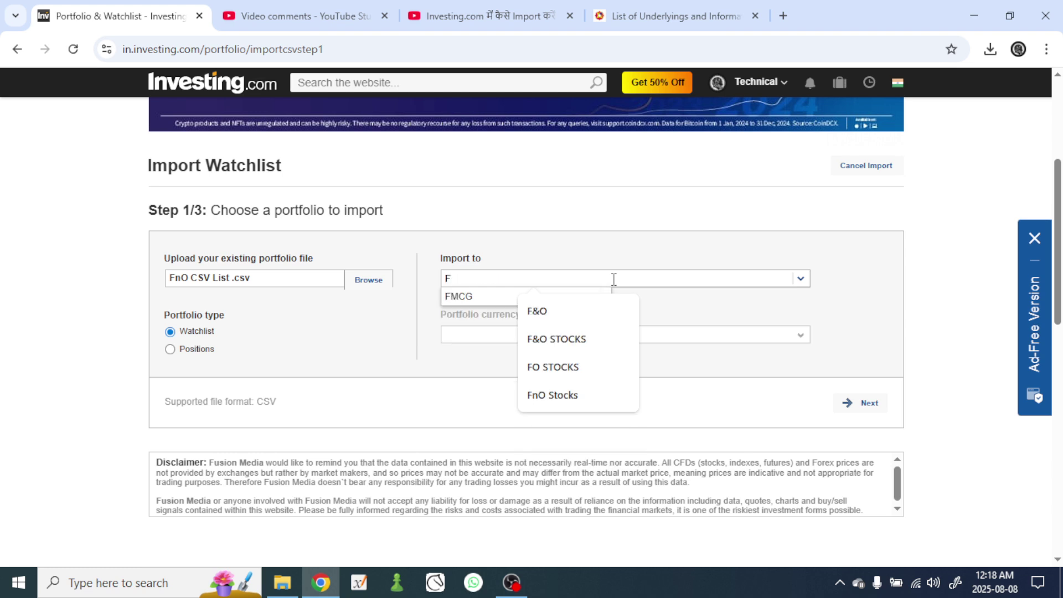
{"action": "type", "text": "nOS"}
{"action": "key", "text": "BackSpace"}
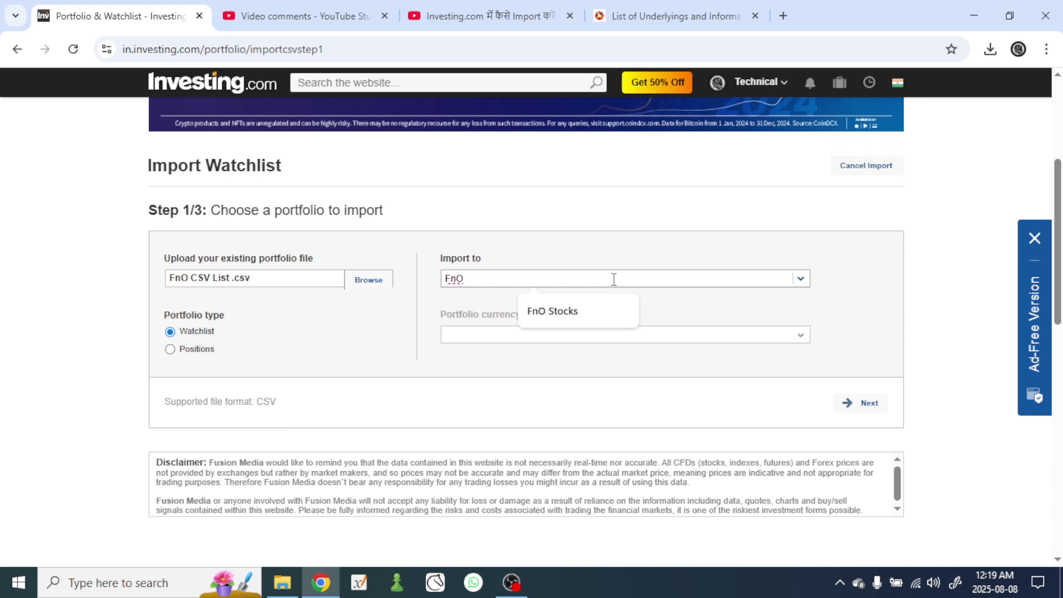
{"action": "left_click", "coordinate": [587, 306]}
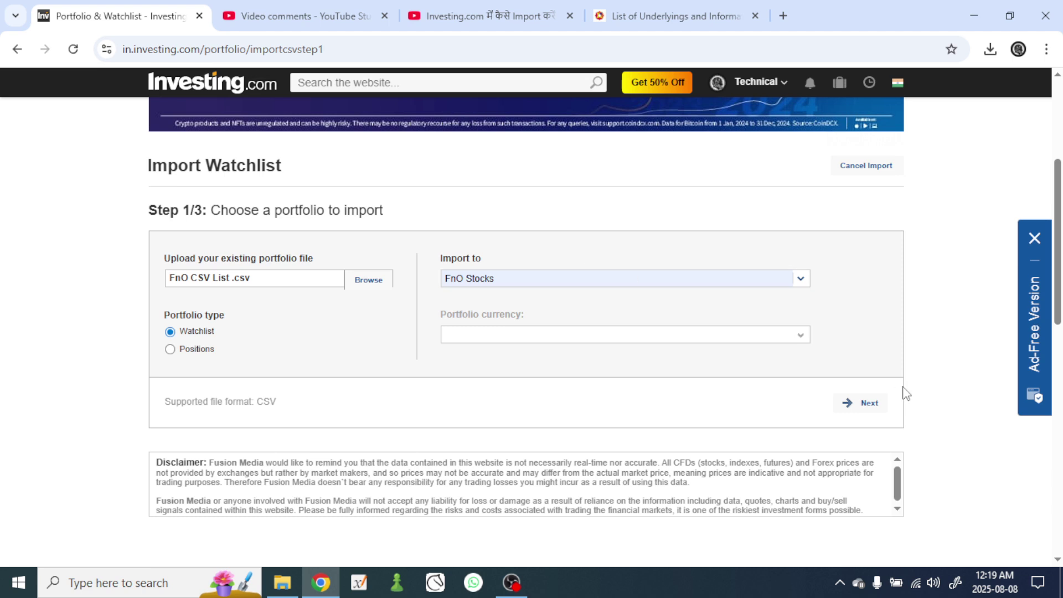
{"action": "left_click", "coordinate": [865, 403]}
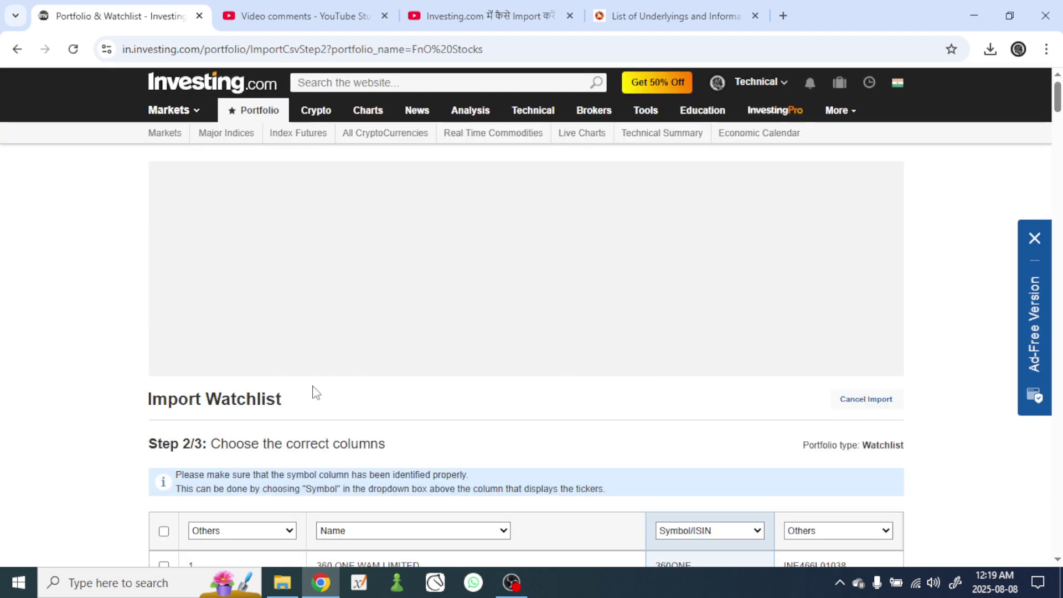
Review the imported rows from first to last and check which column is assigned as the symbol.
{"action": "scroll", "coordinate": [543, 405], "scroll_direction": "down", "scroll_amount": 5}
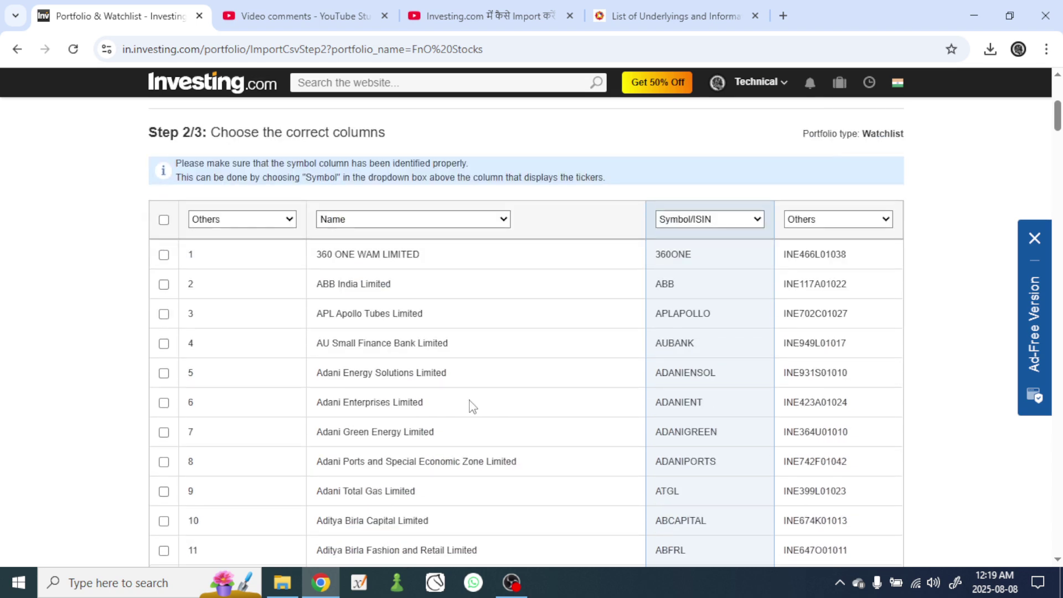
{"action": "scroll", "coordinate": [198, 286], "scroll_direction": "down", "scroll_amount": 20}
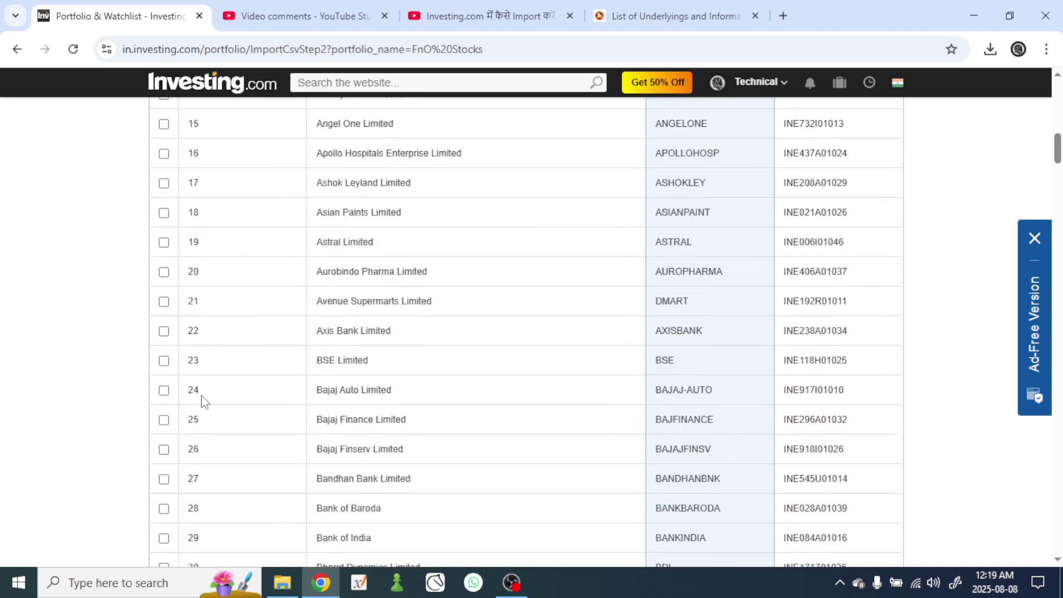
{"action": "scroll", "coordinate": [206, 418], "scroll_direction": "down", "scroll_amount": 10}
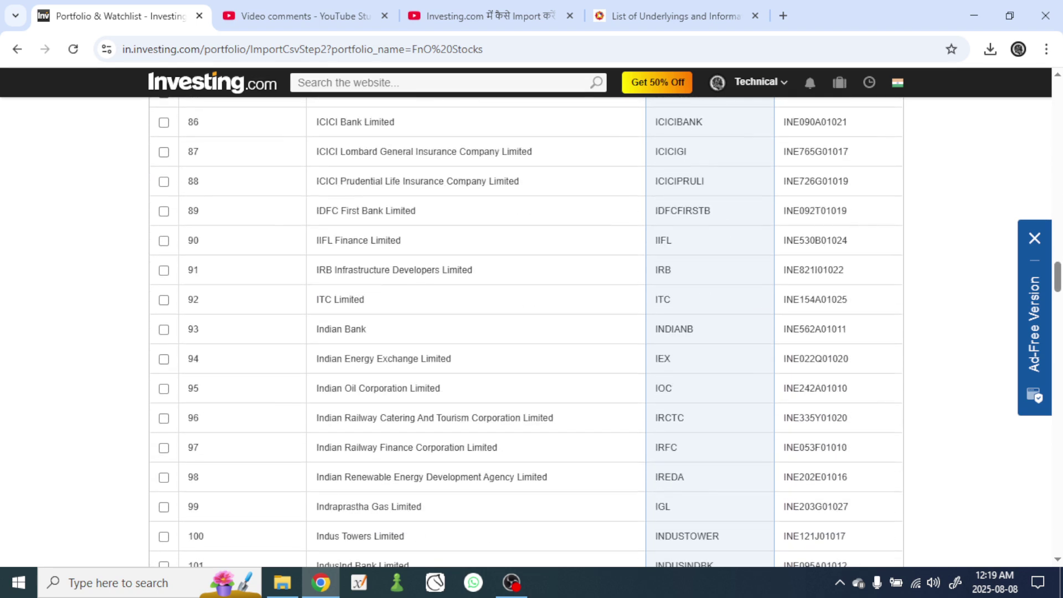
{"action": "left_click_drag", "start_coordinate": [1057, 299], "coordinate": [1057, 479]}
{"action": "scroll", "coordinate": [199, 379], "scroll_direction": "down", "scroll_amount": 14}
{"action": "scroll", "coordinate": [200, 379], "scroll_direction": "up", "scroll_amount": 5}
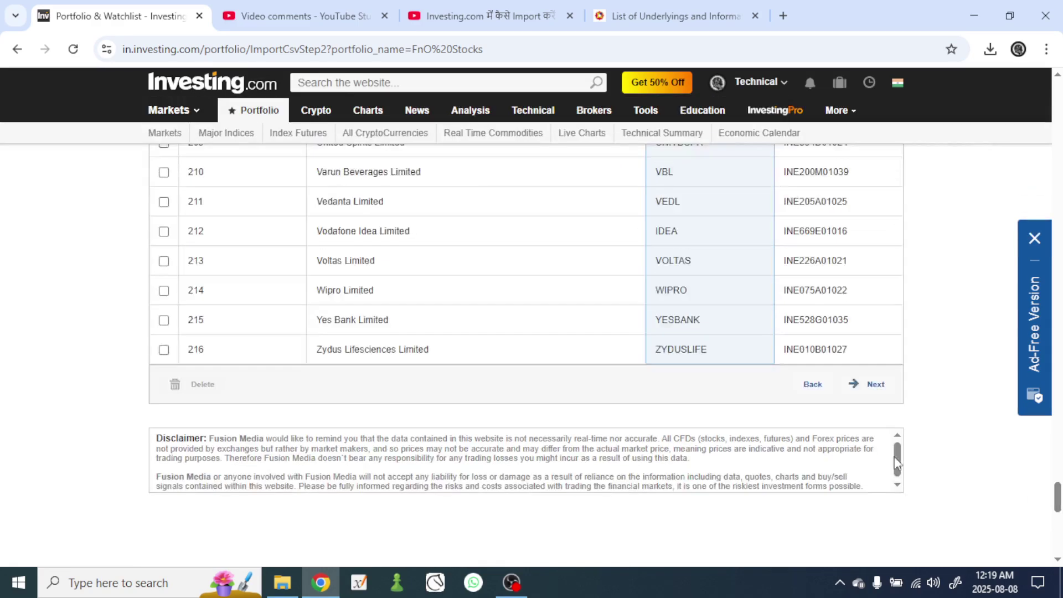
{"action": "left_click_drag", "start_coordinate": [1057, 497], "coordinate": [1057, 100]}
{"action": "scroll", "coordinate": [887, 363], "scroll_direction": "down", "scroll_amount": 3}
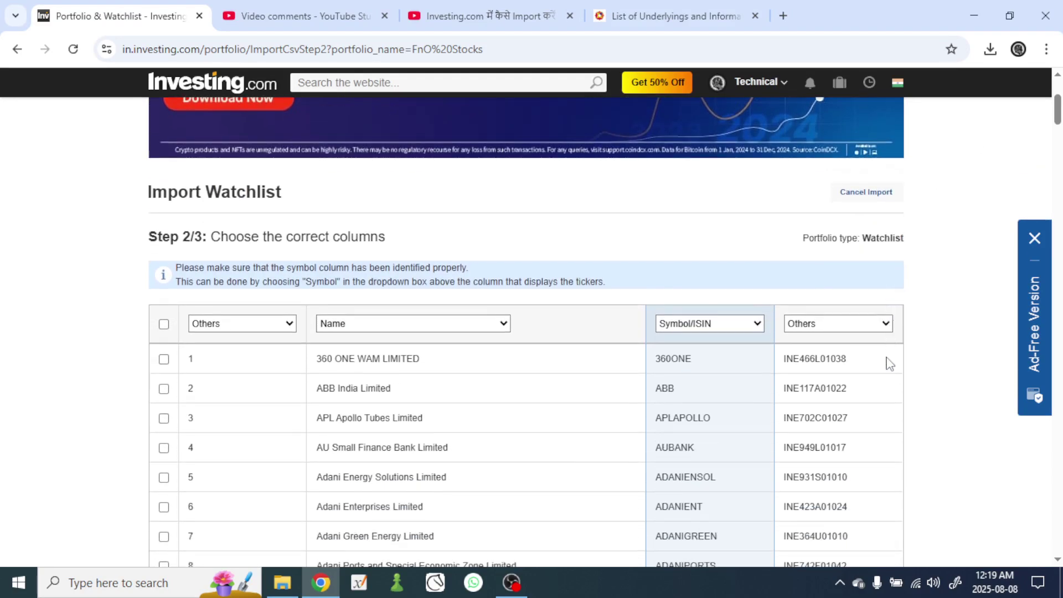
{"action": "scroll", "coordinate": [707, 268], "scroll_direction": "down", "scroll_amount": 2}
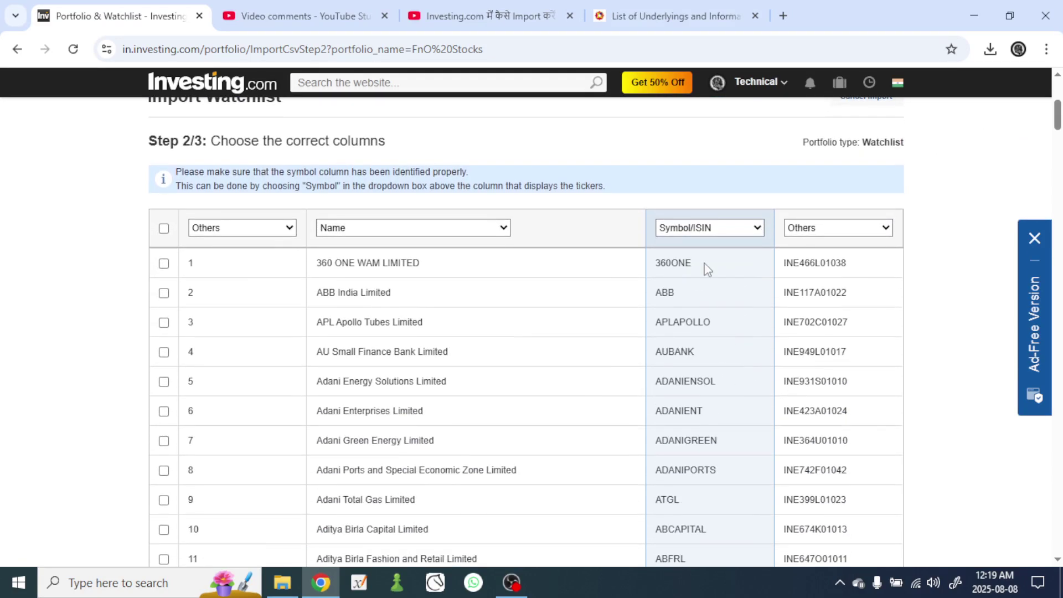
Compare the ticker and ISIN columns, and assign Symbol/ISIN to the column holding the ISIN numbers.
{"action": "left_click", "coordinate": [717, 232]}
{"action": "left_click_drag", "start_coordinate": [661, 293], "coordinate": [739, 323]}
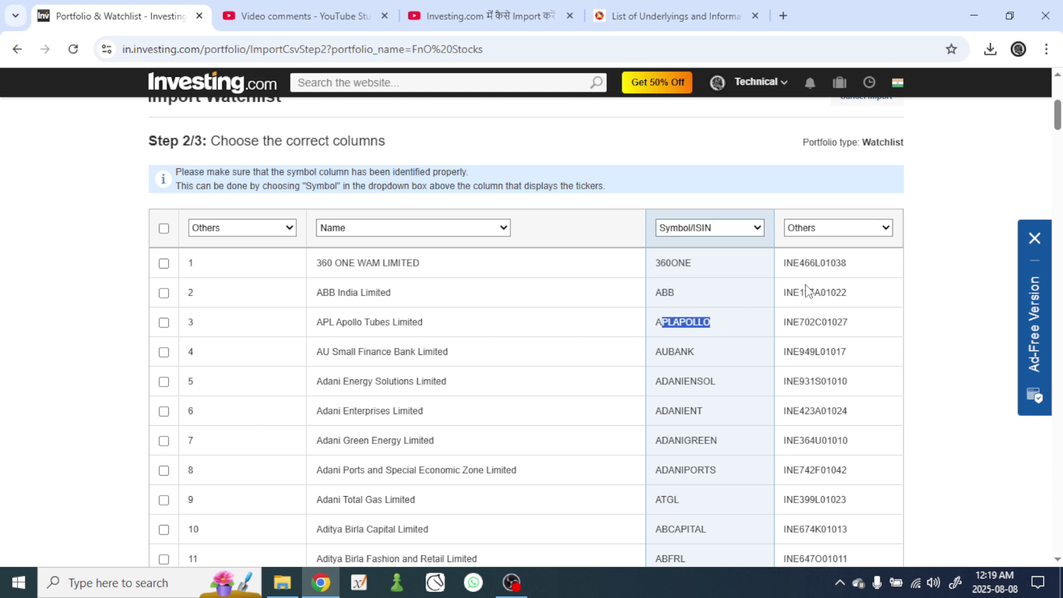
{"action": "left_click_drag", "start_coordinate": [793, 293], "coordinate": [847, 293]}
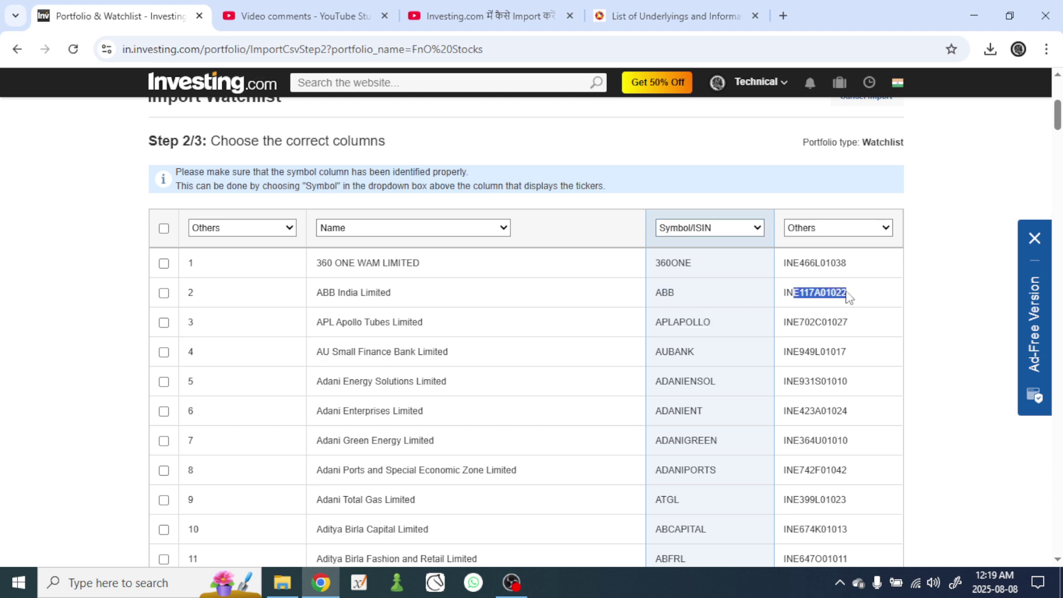
{"action": "left_click", "coordinate": [819, 319]}
{"action": "left_click", "coordinate": [873, 231]}
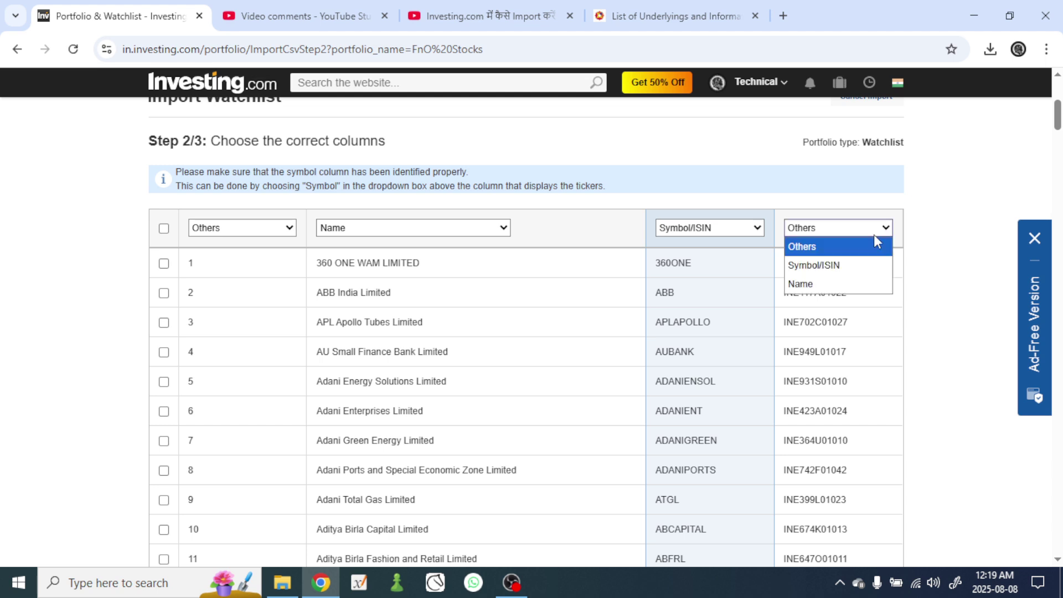
{"action": "left_click", "coordinate": [857, 271]}
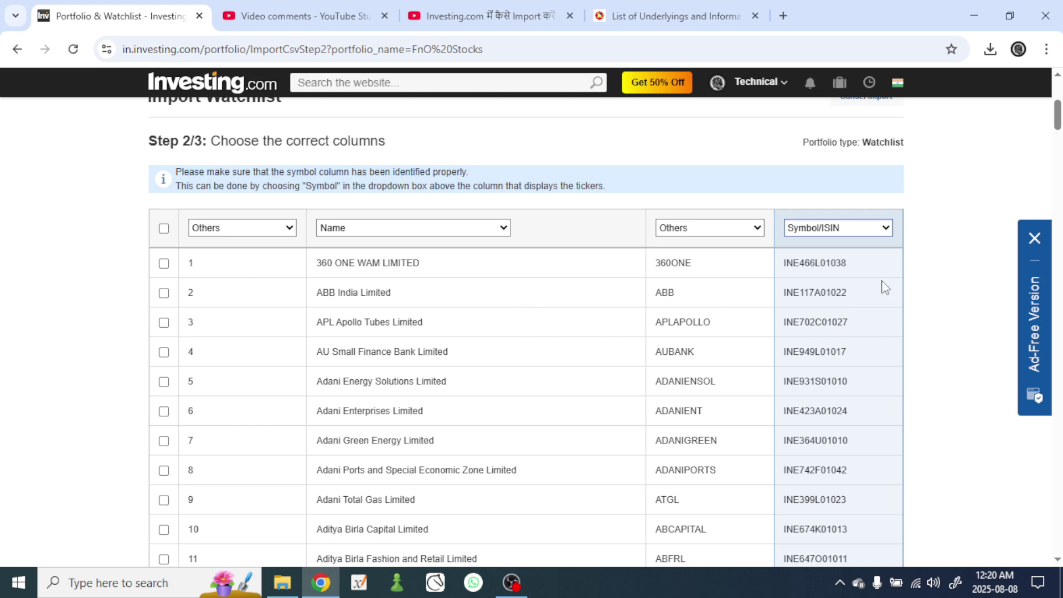
Select all rows of the import list and continue to the ticker confirmation.
{"action": "left_click", "coordinate": [164, 229]}
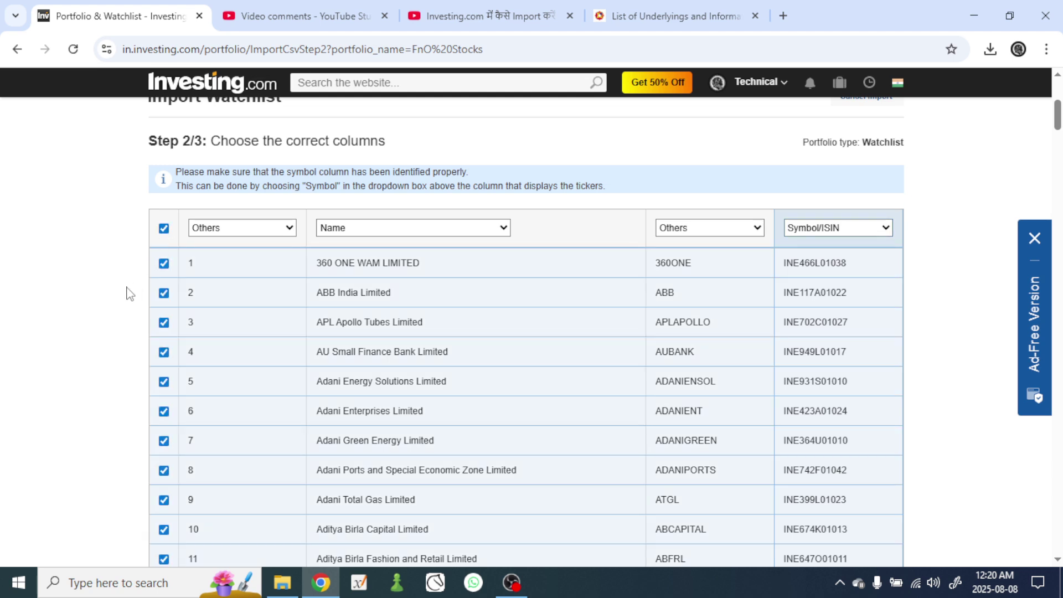
{"action": "scroll", "coordinate": [127, 296], "scroll_direction": "down", "scroll_amount": 11}
{"action": "scroll", "coordinate": [127, 299], "scroll_direction": "down", "scroll_amount": 20}
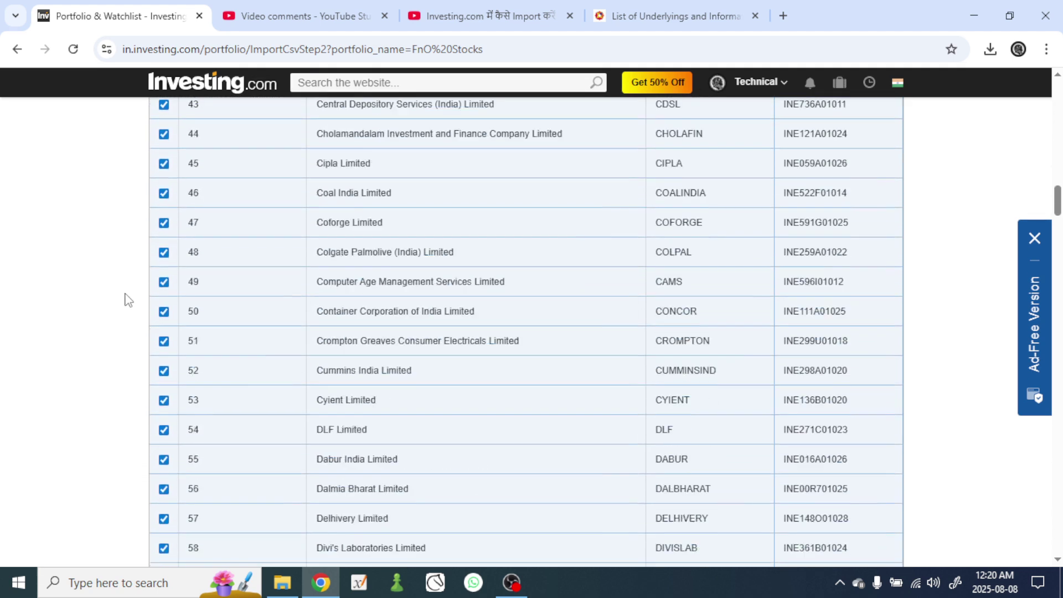
{"action": "scroll", "coordinate": [127, 299], "scroll_direction": "down", "scroll_amount": 20}
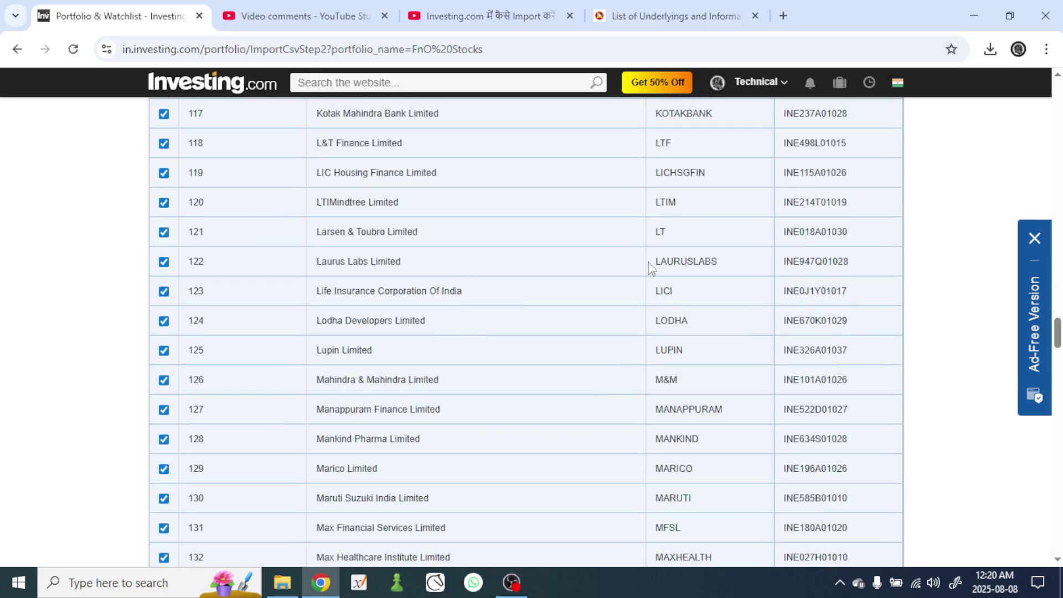
{"action": "left_click_drag", "start_coordinate": [1058, 348], "coordinate": [1057, 502]}
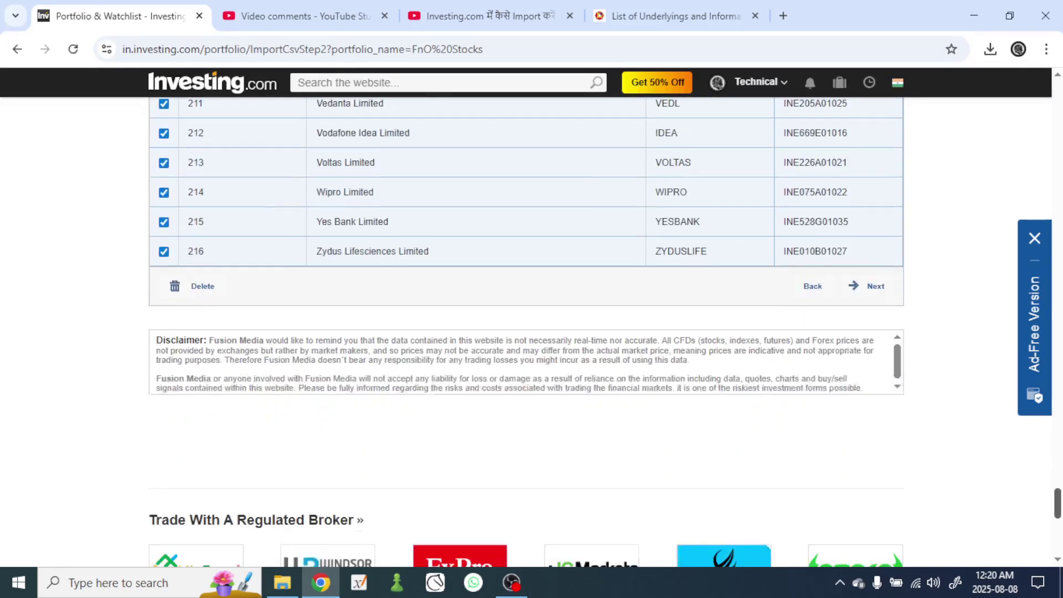
{"action": "left_click", "coordinate": [864, 288]}
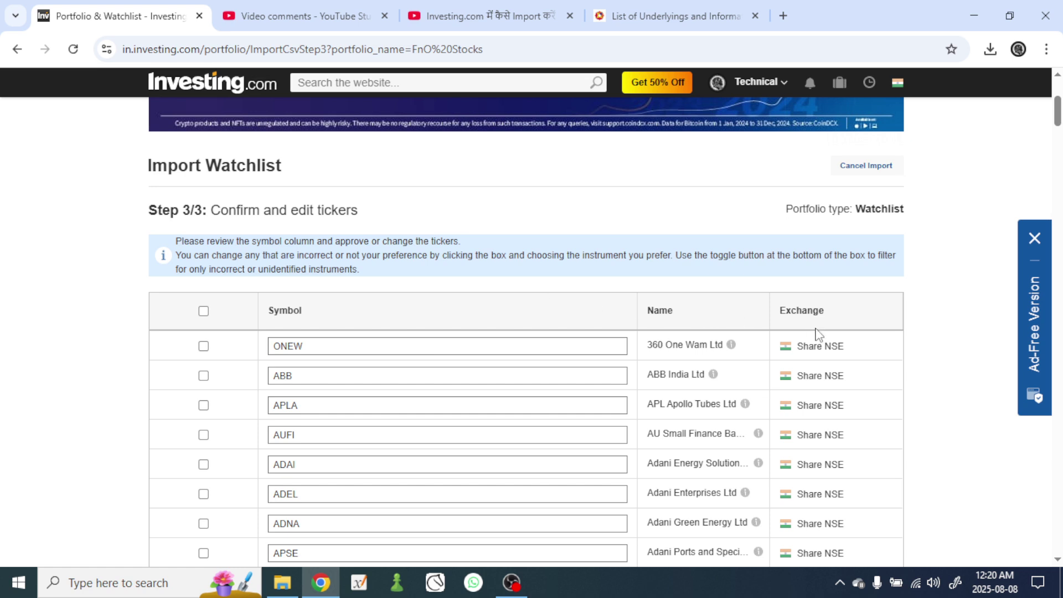
Review the matched symbols, company names and exchanges in the ticker confirmation list.
{"action": "scroll", "coordinate": [806, 351], "scroll_direction": "down", "scroll_amount": 3}
{"action": "scroll", "coordinate": [807, 348], "scroll_direction": "up", "scroll_amount": 3}
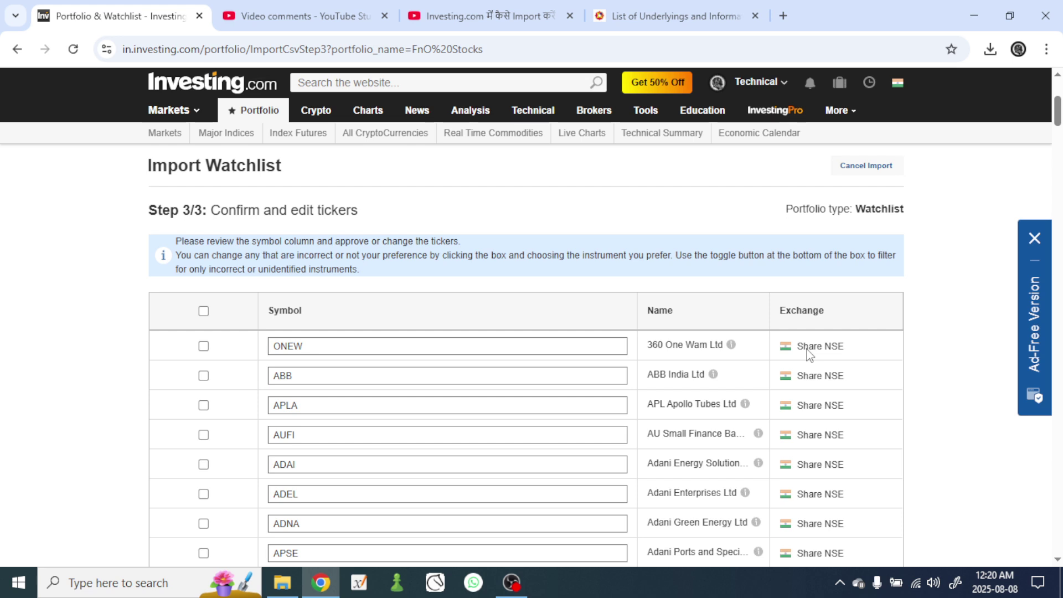
{"action": "scroll", "coordinate": [807, 349], "scroll_direction": "down", "scroll_amount": 4}
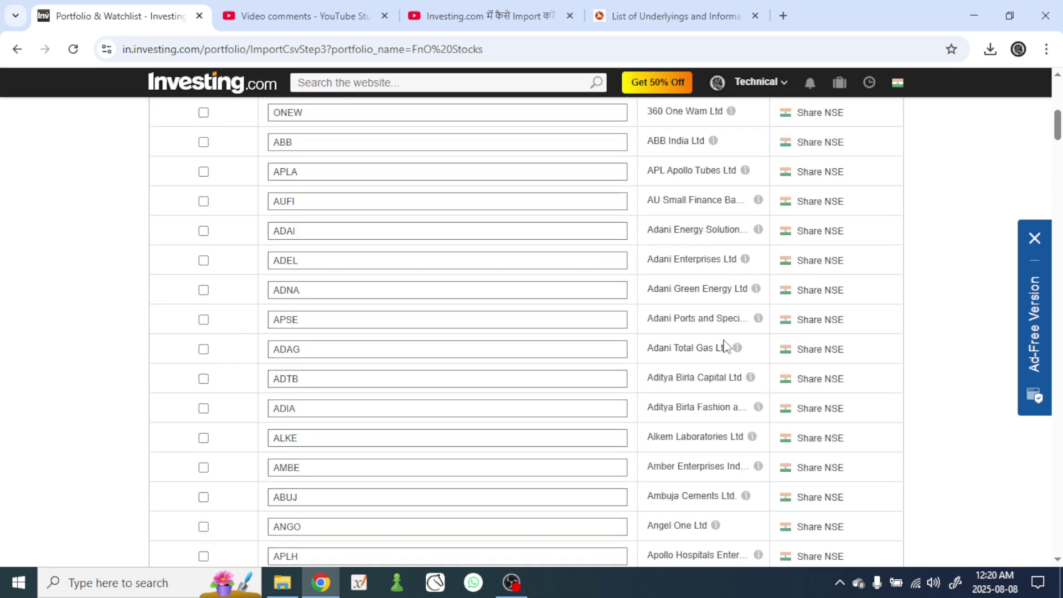
{"action": "scroll", "coordinate": [725, 345], "scroll_direction": "down", "scroll_amount": 13}
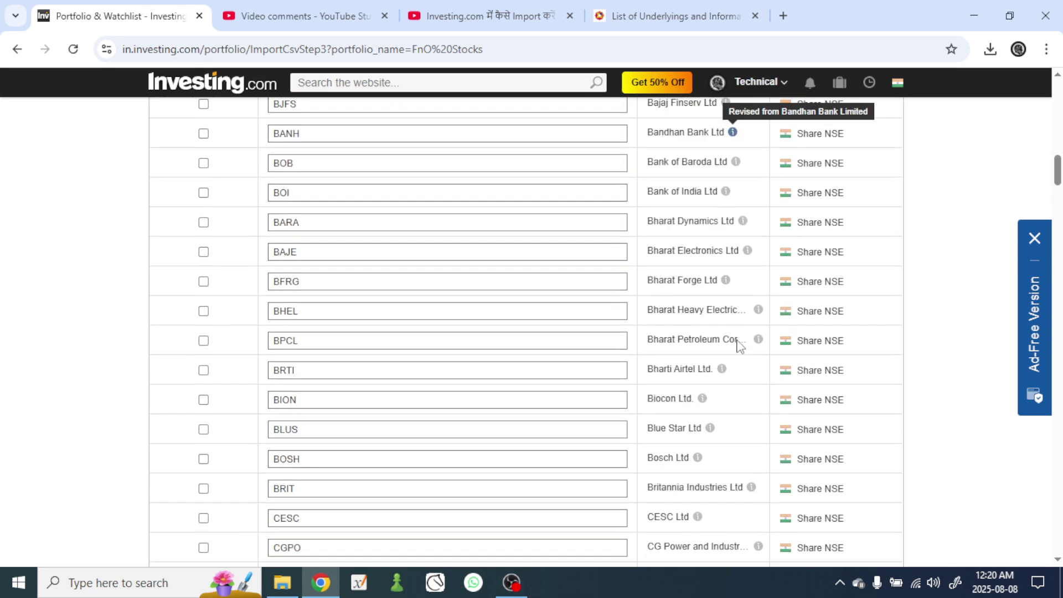
{"action": "scroll", "coordinate": [740, 346], "scroll_direction": "down", "scroll_amount": 3}
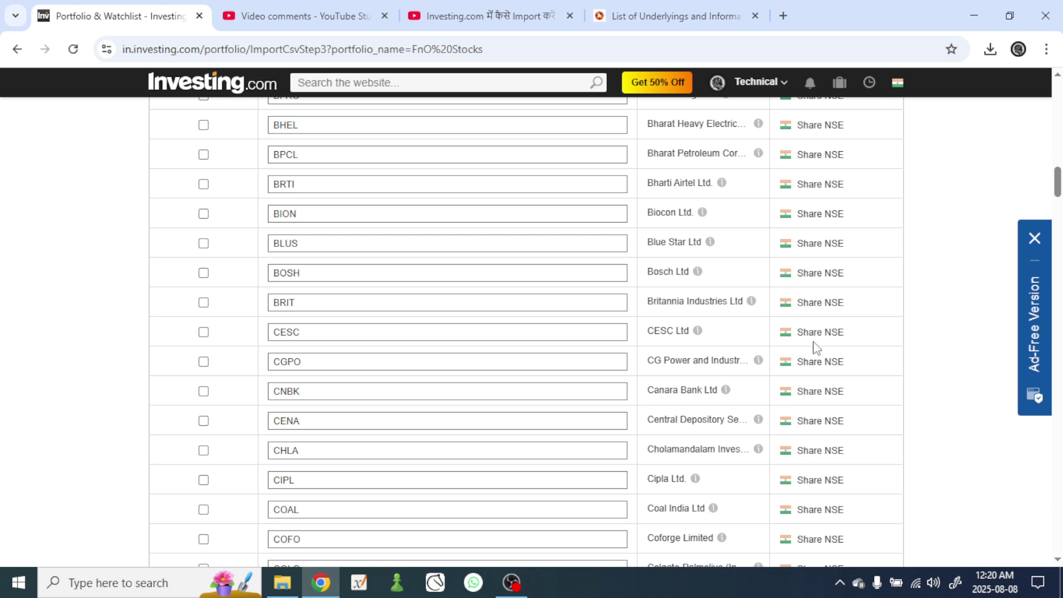
{"action": "scroll", "coordinate": [816, 347], "scroll_direction": "down", "scroll_amount": 13}
{"action": "scroll", "coordinate": [815, 349], "scroll_direction": "up", "scroll_amount": 5}
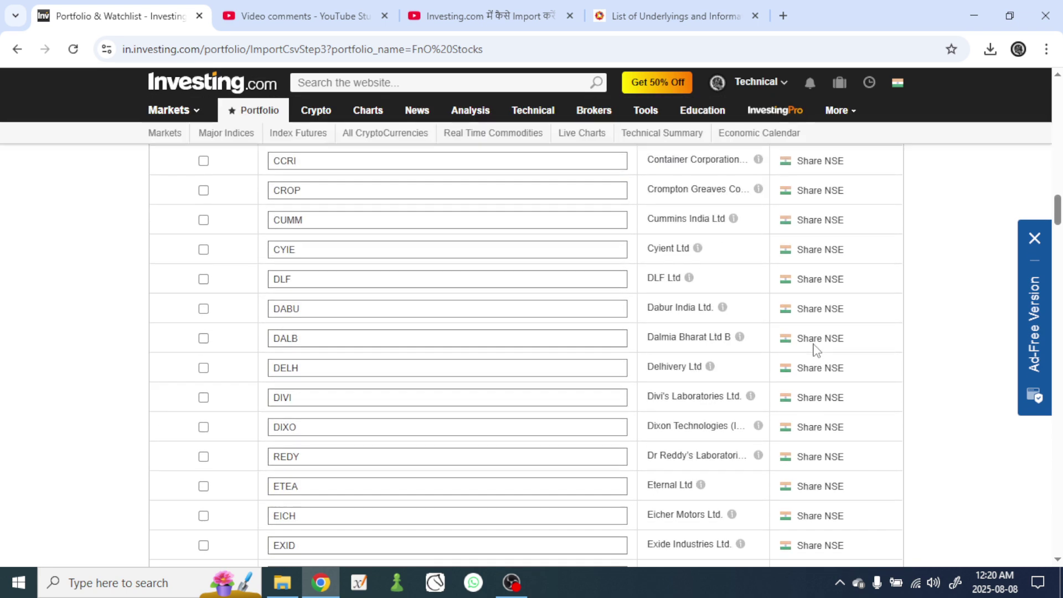
{"action": "scroll", "coordinate": [816, 348], "scroll_direction": "up", "scroll_amount": 10}
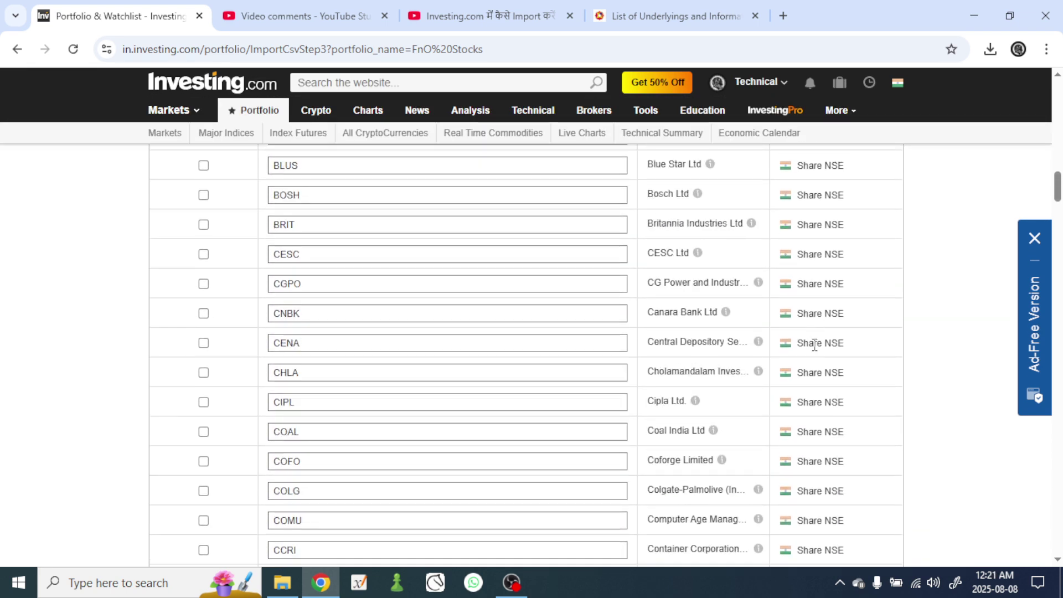
{"action": "scroll", "coordinate": [814, 346], "scroll_direction": "up", "scroll_amount": 12}
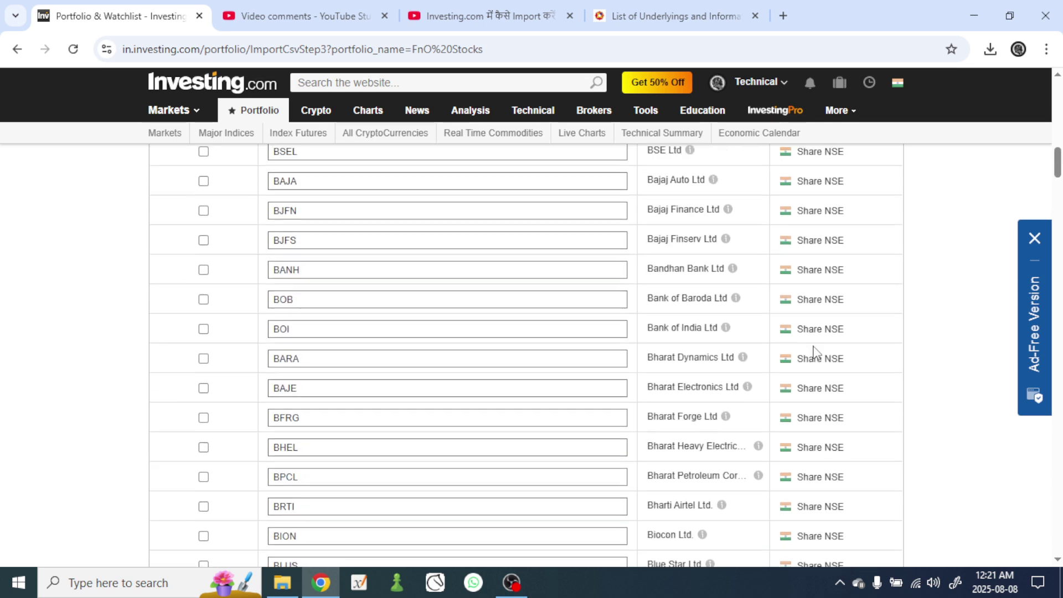
{"action": "scroll", "coordinate": [816, 352], "scroll_direction": "up", "scroll_amount": 5}
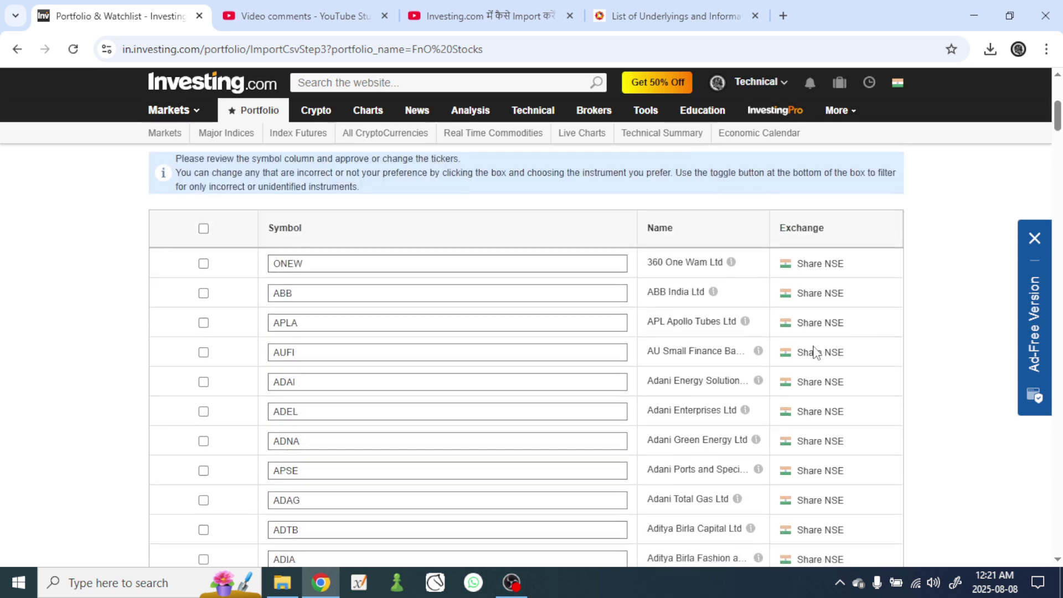
{"action": "scroll", "coordinate": [815, 352], "scroll_direction": "down", "scroll_amount": 3}
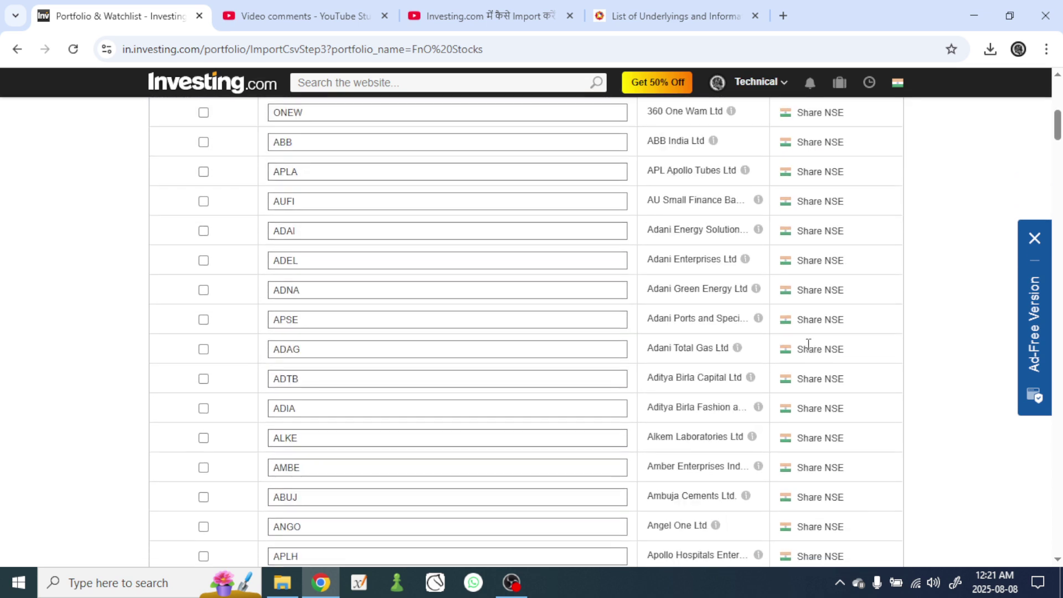
Check the alternative instruments offered for the Adani Enterprises symbol ADEL, and close the list without choosing one.
{"action": "left_click", "coordinate": [498, 259]}
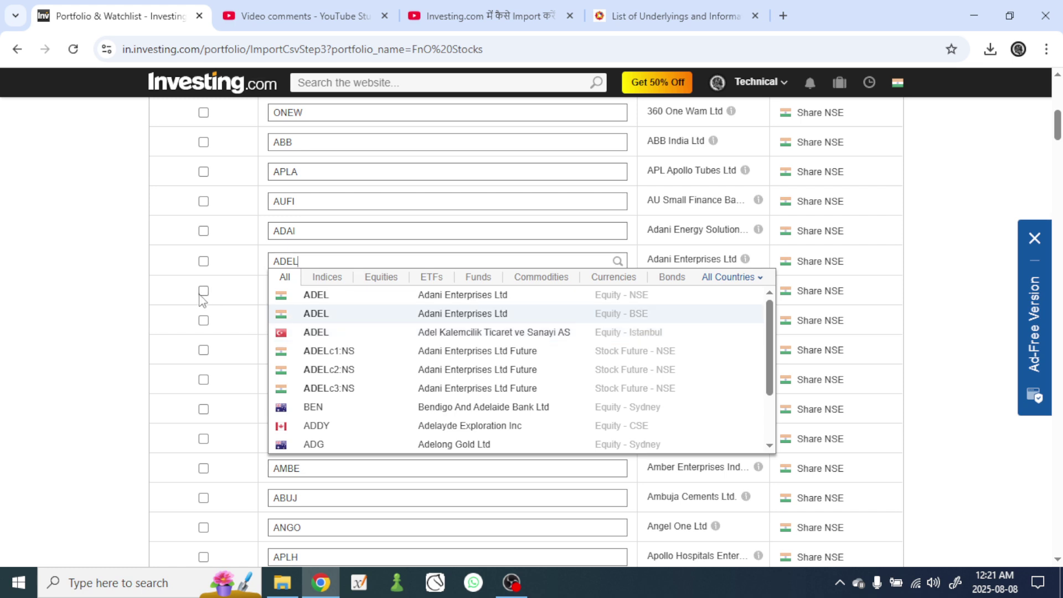
{"action": "left_click", "coordinate": [108, 294]}
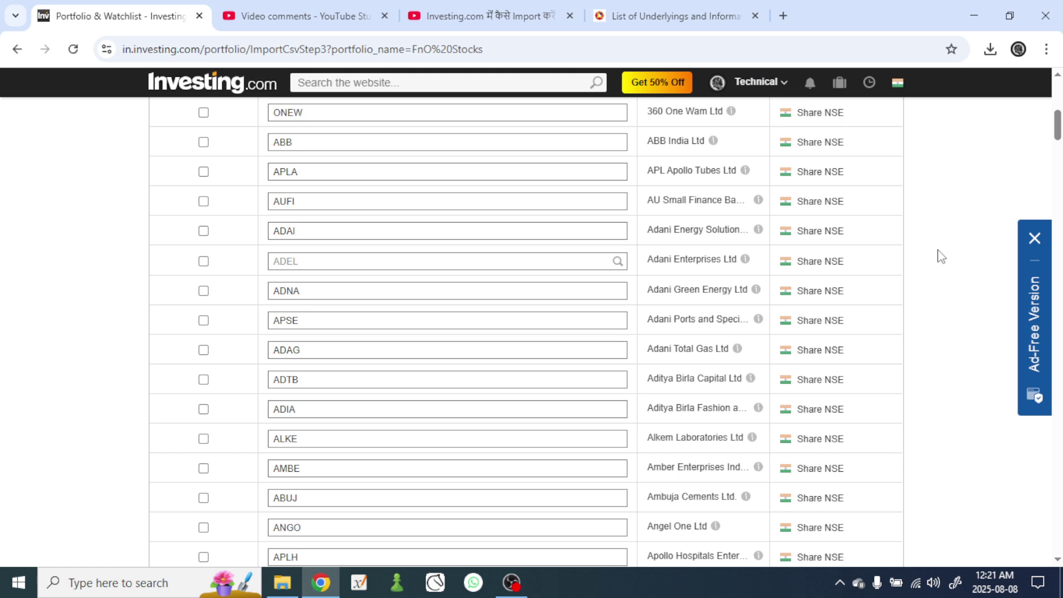
Select all ticker rows and import them into the FnO Stocks watchlist, confirming the import summary.
{"action": "scroll", "coordinate": [941, 258], "scroll_direction": "up", "scroll_amount": 5}
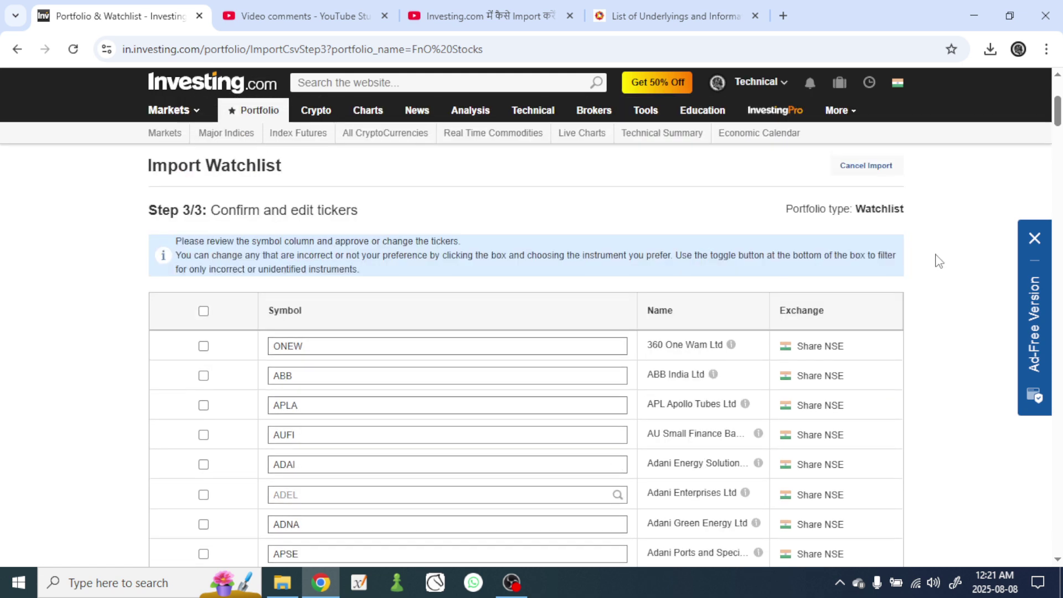
{"action": "left_click", "coordinate": [203, 311]}
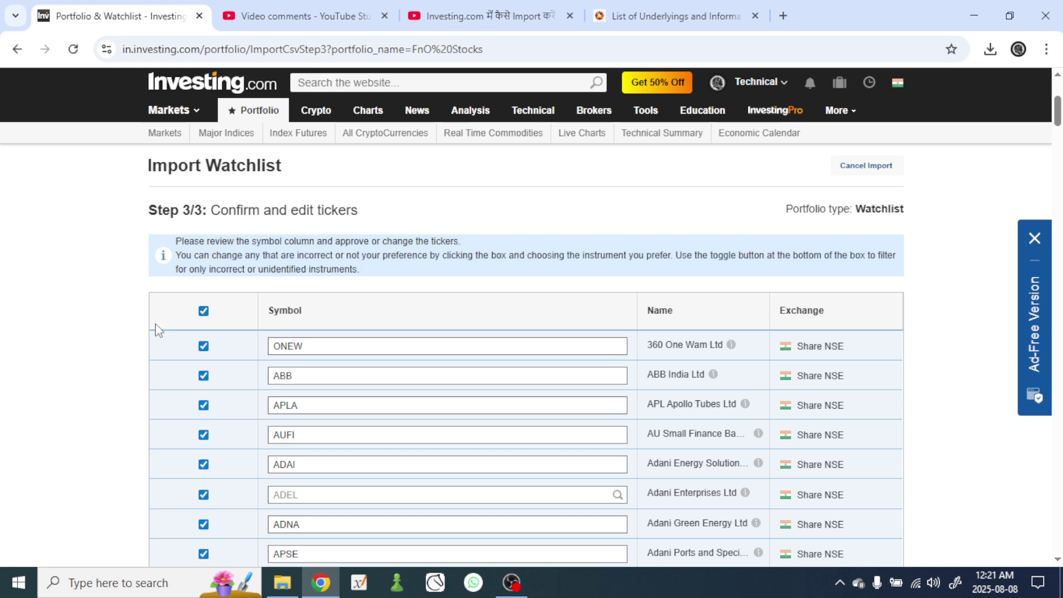
{"action": "scroll", "coordinate": [149, 332], "scroll_direction": "down", "scroll_amount": 20}
{"action": "scroll", "coordinate": [145, 339], "scroll_direction": "down", "scroll_amount": 20}
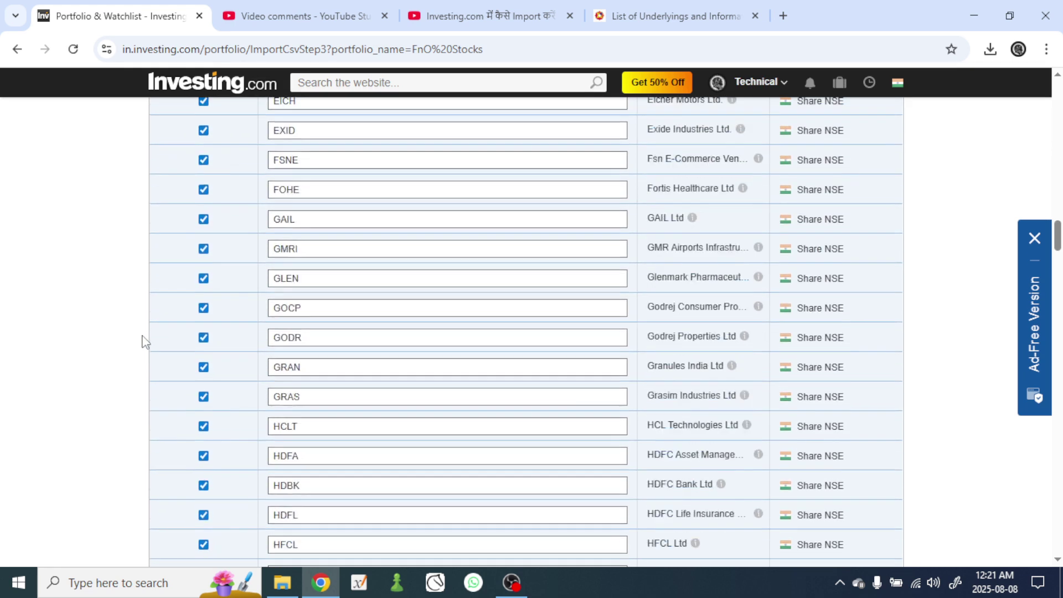
{"action": "scroll", "coordinate": [145, 341], "scroll_direction": "down", "scroll_amount": 20}
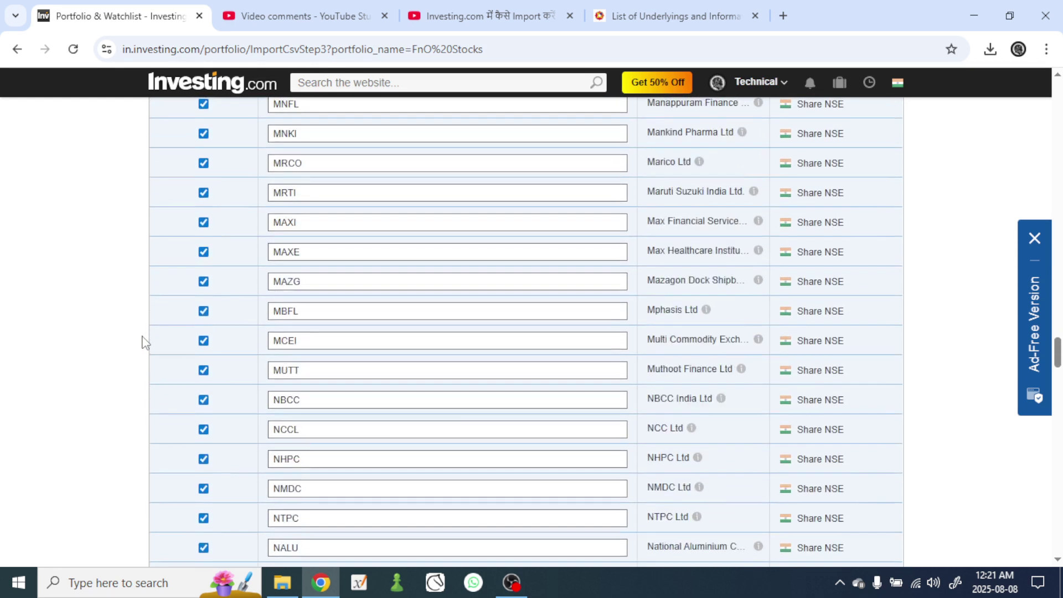
{"action": "scroll", "coordinate": [911, 345], "scroll_direction": "down", "scroll_amount": 20}
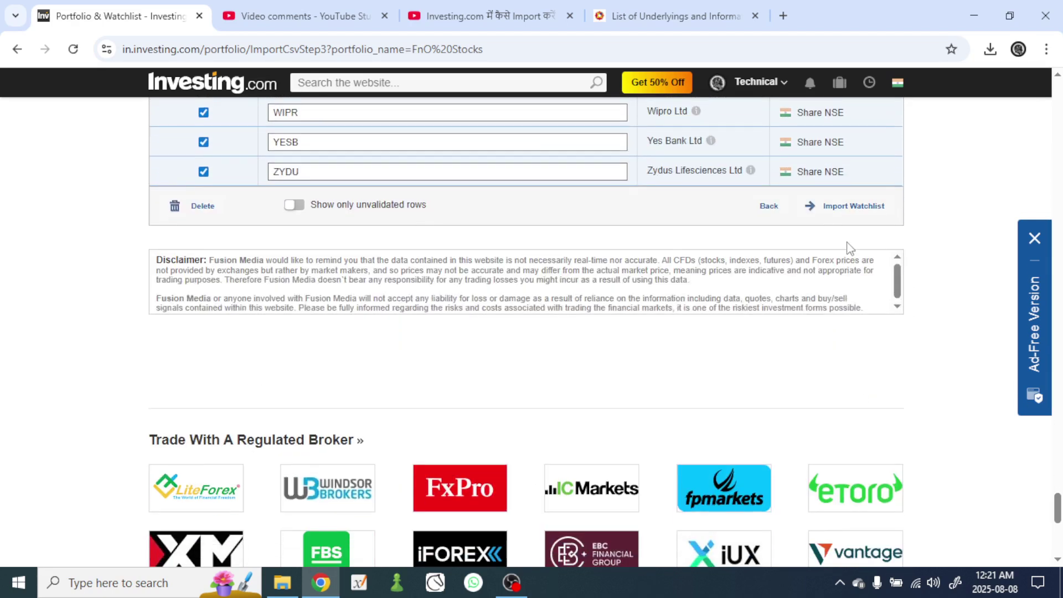
{"action": "left_click", "coordinate": [840, 219]}
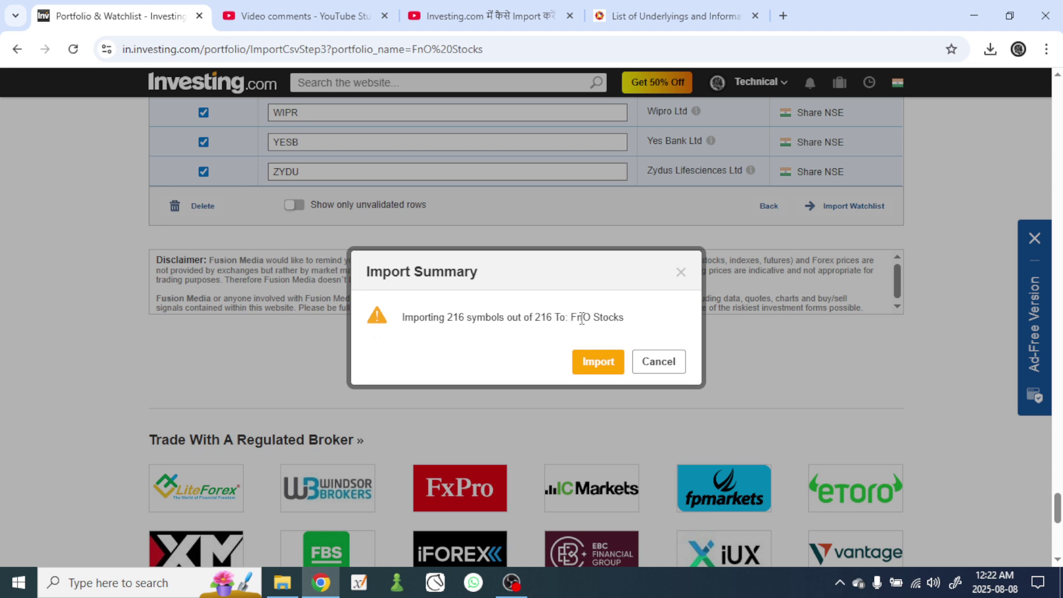
{"action": "left_click_drag", "start_coordinate": [573, 316], "coordinate": [635, 318]}
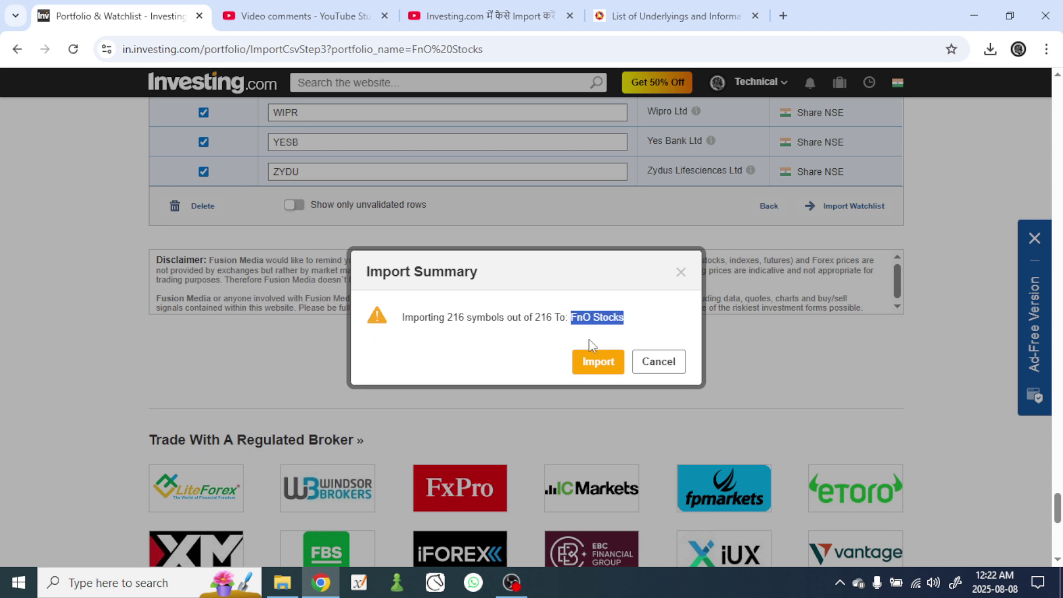
{"action": "left_click", "coordinate": [596, 366]}
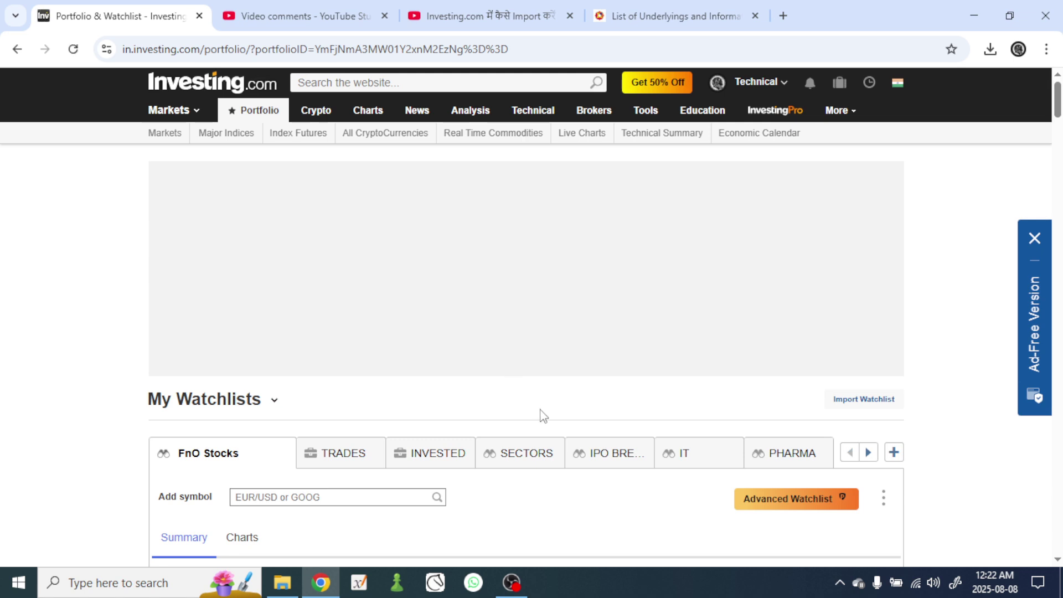
Review the imported FnO Stocks watchlist from the first stock to the last and return to its beginning.
{"action": "scroll", "coordinate": [575, 447], "scroll_direction": "down", "scroll_amount": 4}
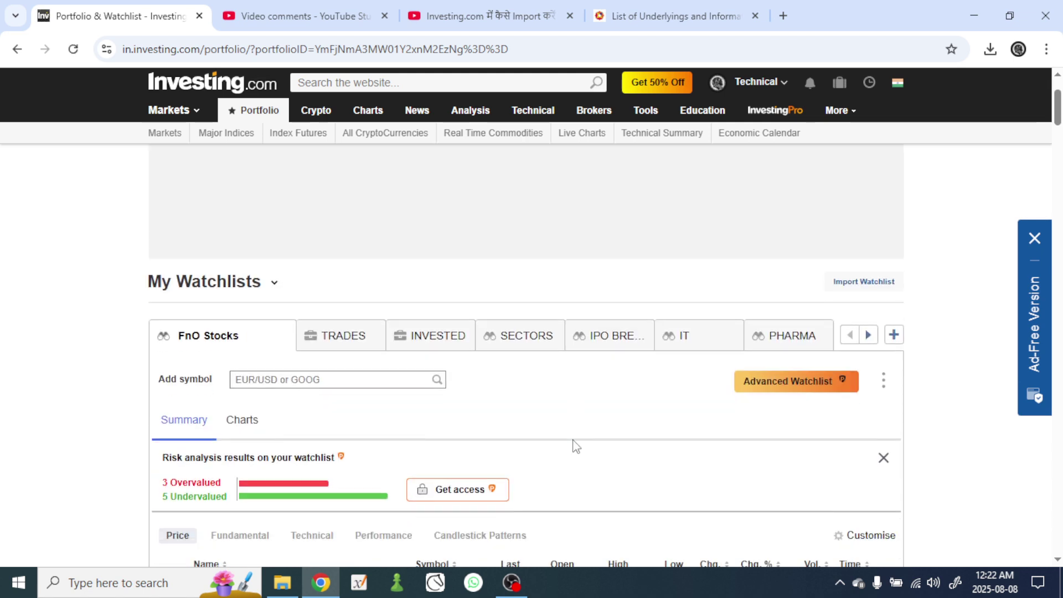
{"action": "scroll", "coordinate": [562, 437], "scroll_direction": "down", "scroll_amount": 3}
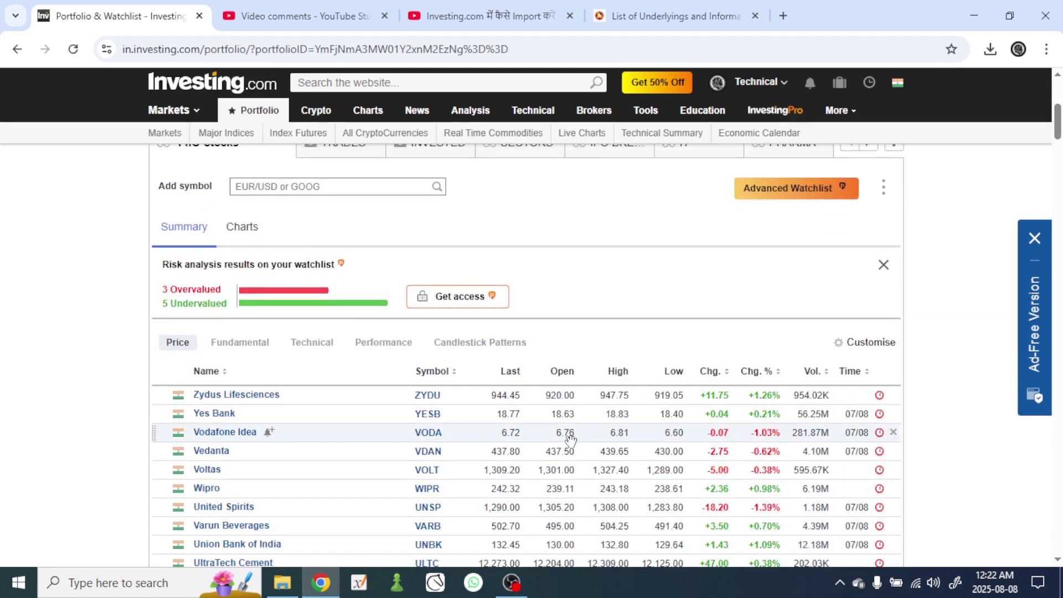
{"action": "scroll", "coordinate": [568, 437], "scroll_direction": "up", "scroll_amount": 4}
{"action": "scroll", "coordinate": [570, 441], "scroll_direction": "down", "scroll_amount": 4}
{"action": "scroll", "coordinate": [570, 441], "scroll_direction": "down", "scroll_amount": 3}
{"action": "scroll", "coordinate": [570, 441], "scroll_direction": "up", "scroll_amount": 3}
{"action": "scroll", "coordinate": [570, 441], "scroll_direction": "down", "scroll_amount": 3}
{"action": "scroll", "coordinate": [570, 441], "scroll_direction": "down", "scroll_amount": 15}
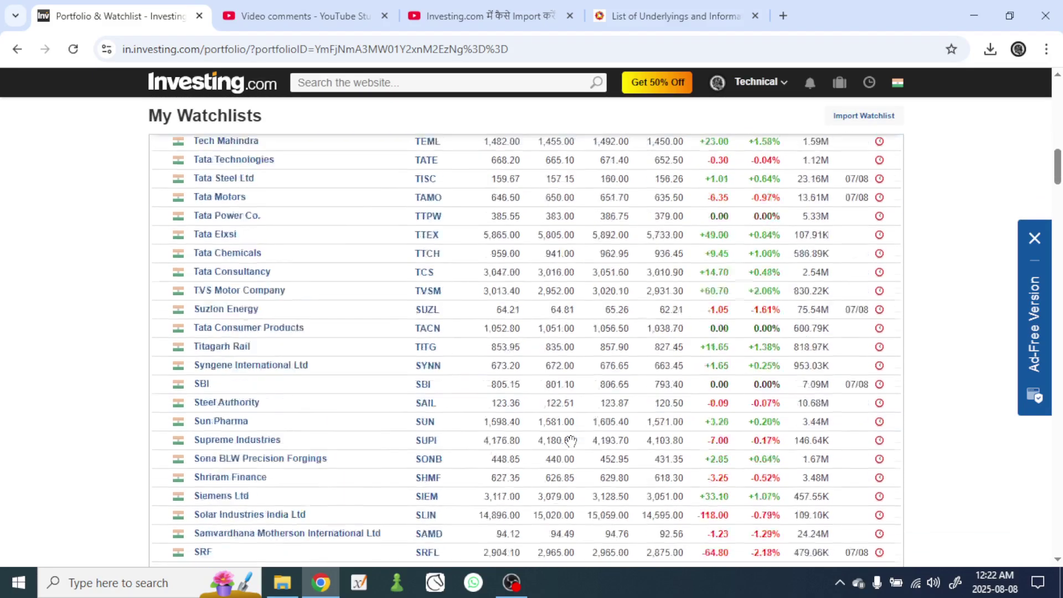
{"action": "scroll", "coordinate": [570, 441], "scroll_direction": "down", "scroll_amount": 17}
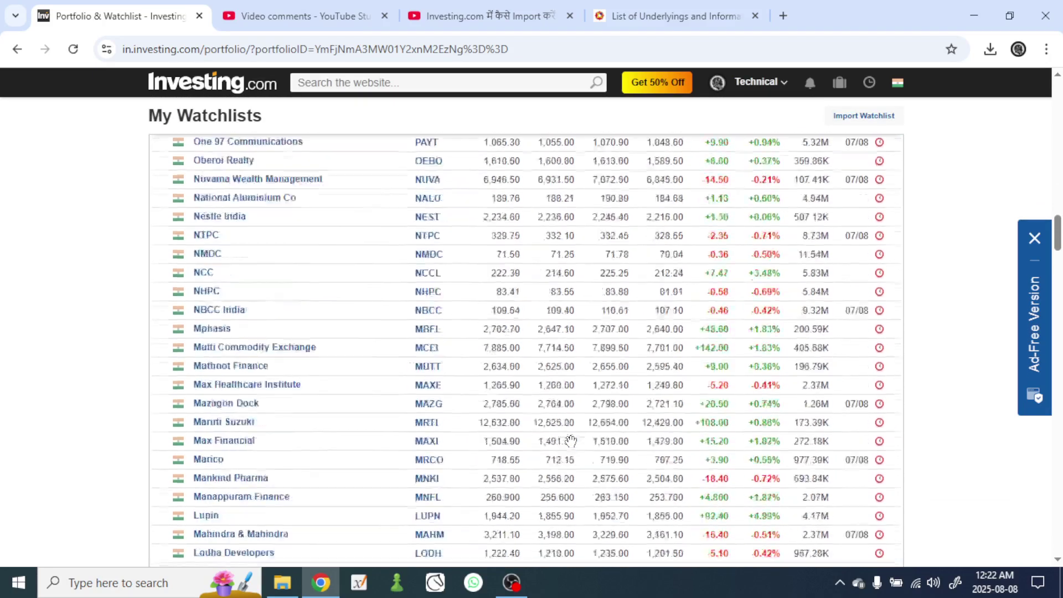
{"action": "scroll", "coordinate": [570, 441], "scroll_direction": "down", "scroll_amount": 3}
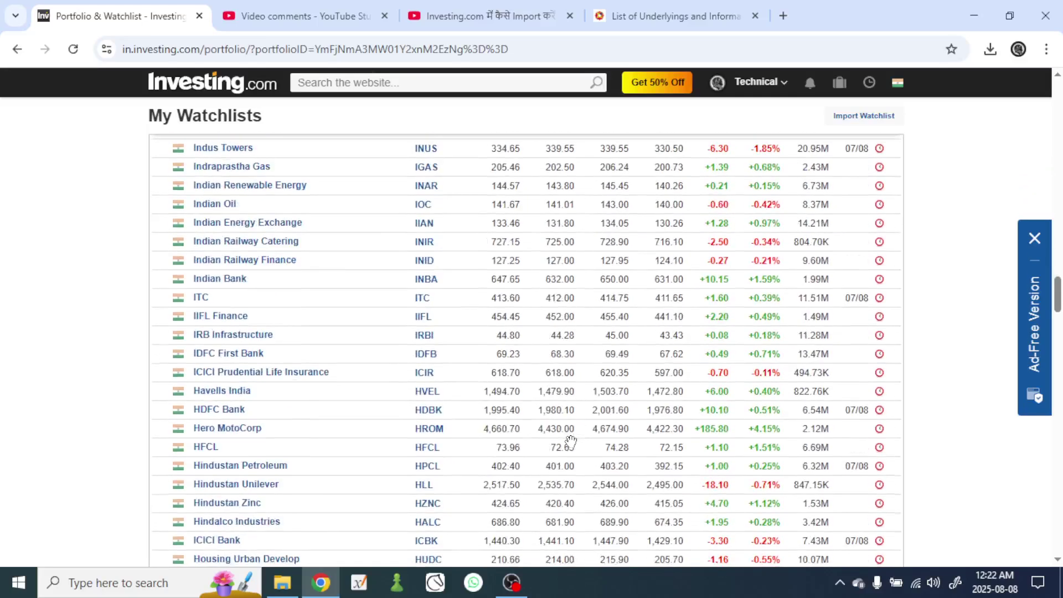
{"action": "left_click_drag", "start_coordinate": [1059, 311], "coordinate": [1058, 431]}
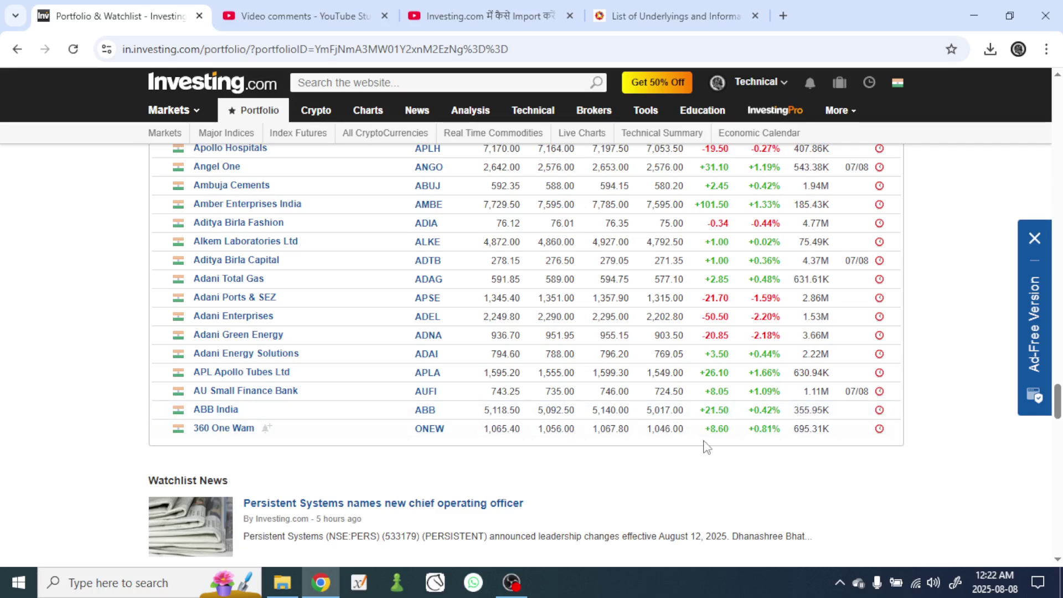
{"action": "scroll", "coordinate": [195, 448], "scroll_direction": "up", "scroll_amount": 10}
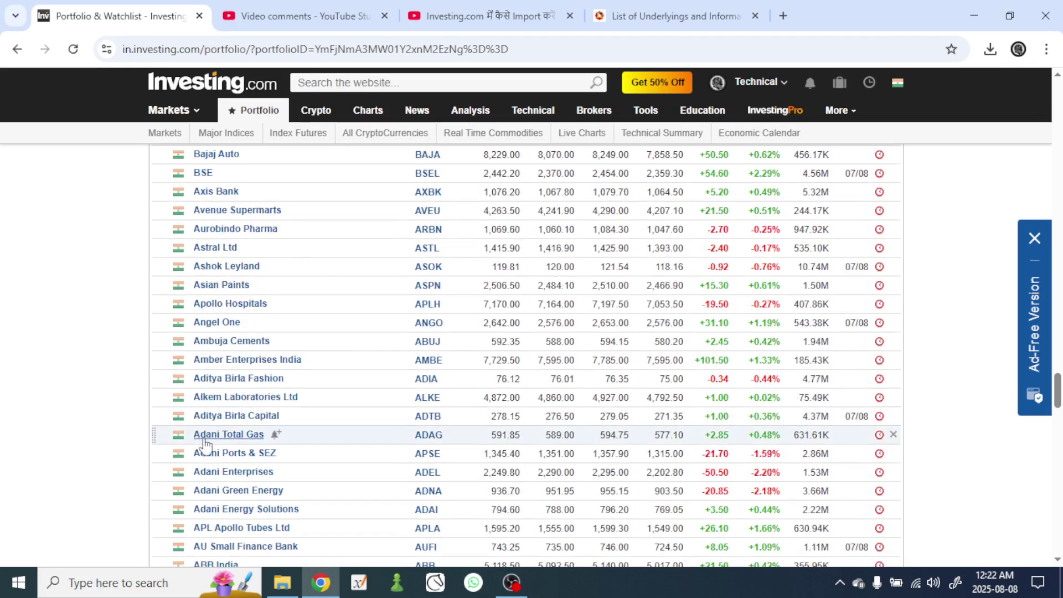
{"action": "scroll", "coordinate": [207, 438], "scroll_direction": "up", "scroll_amount": 20}
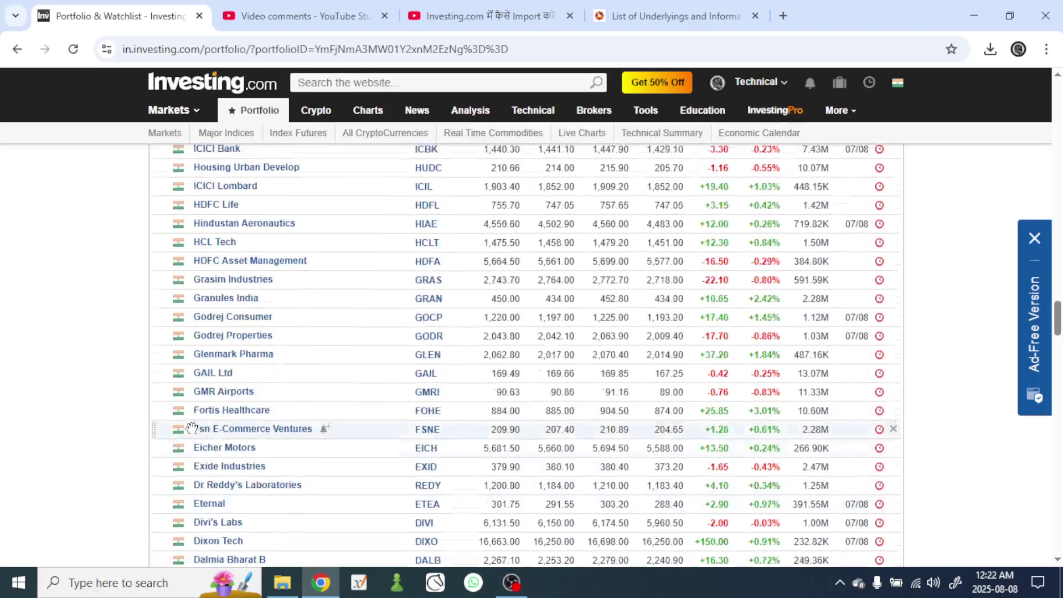
{"action": "scroll", "coordinate": [194, 426], "scroll_direction": "up", "scroll_amount": 20}
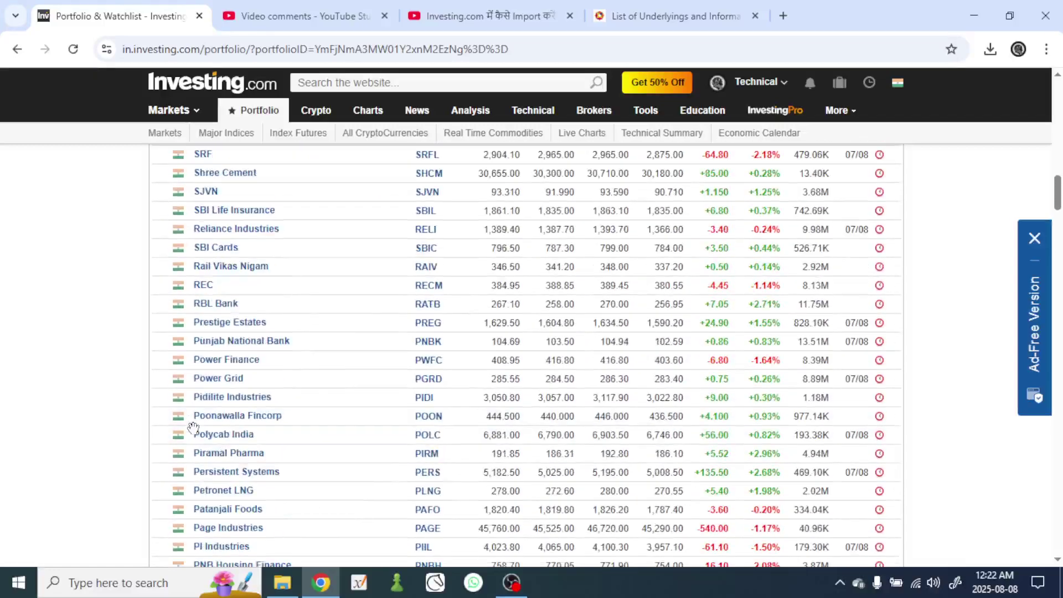
{"action": "scroll", "coordinate": [197, 426], "scroll_direction": "up", "scroll_amount": 13}
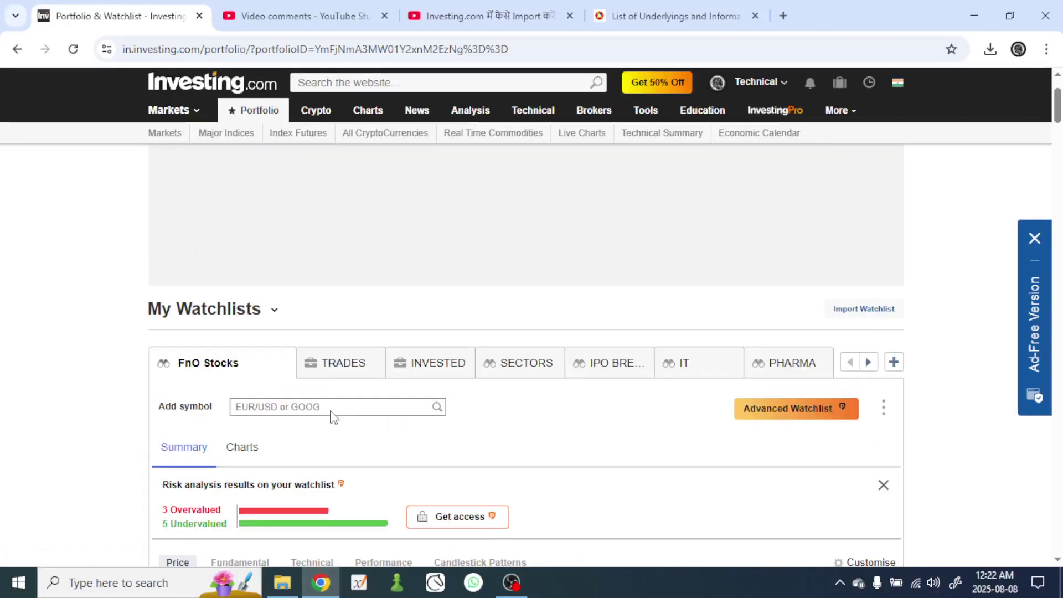
{"action": "scroll", "coordinate": [346, 416], "scroll_direction": "down", "scroll_amount": 1}
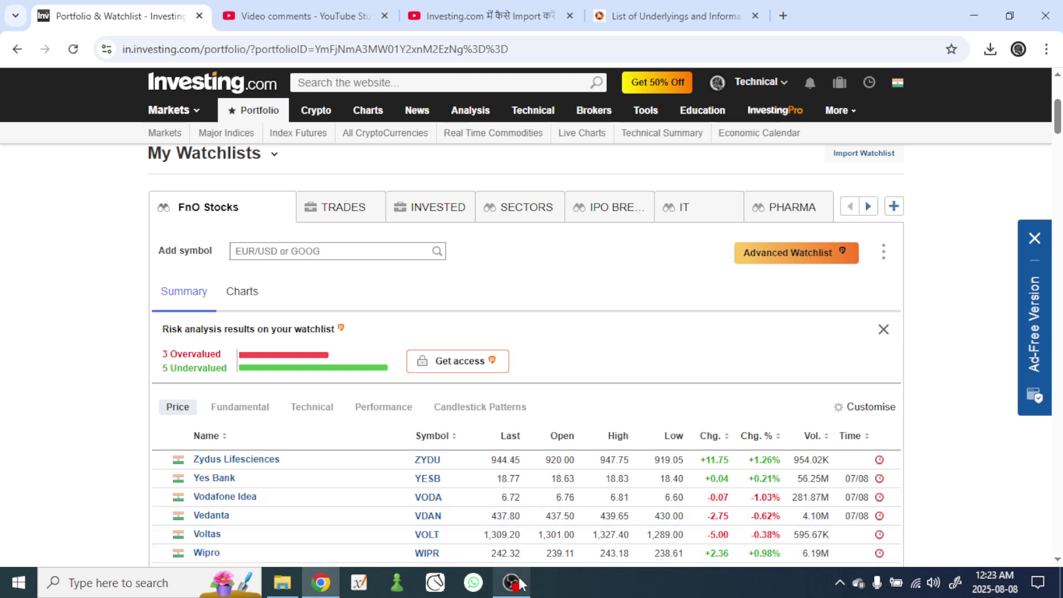
{"action": "mouse_move", "coordinate": [521, 582]}
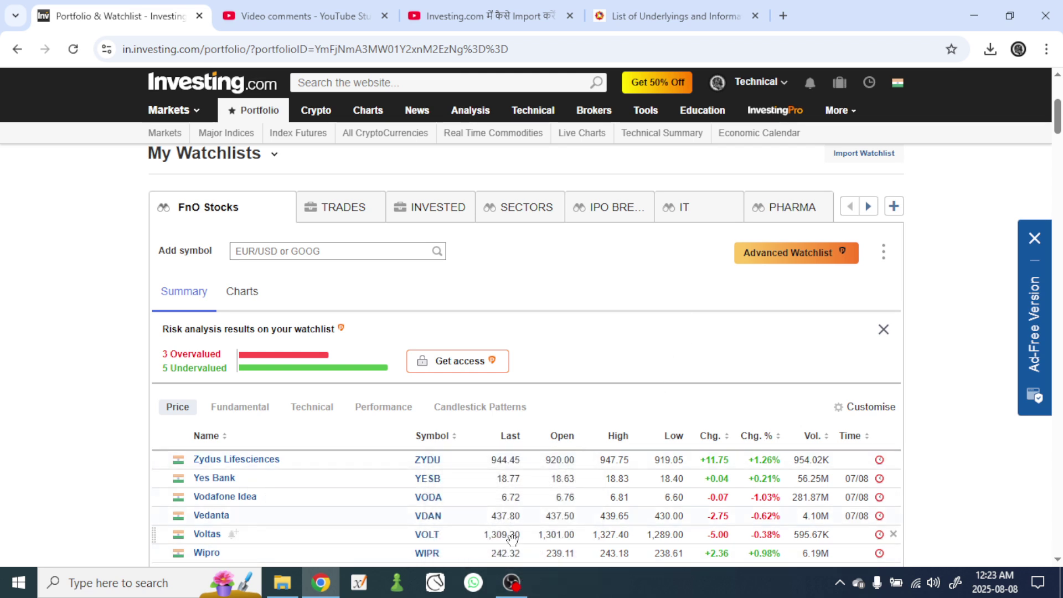
{"action": "left_click", "coordinate": [516, 587]}
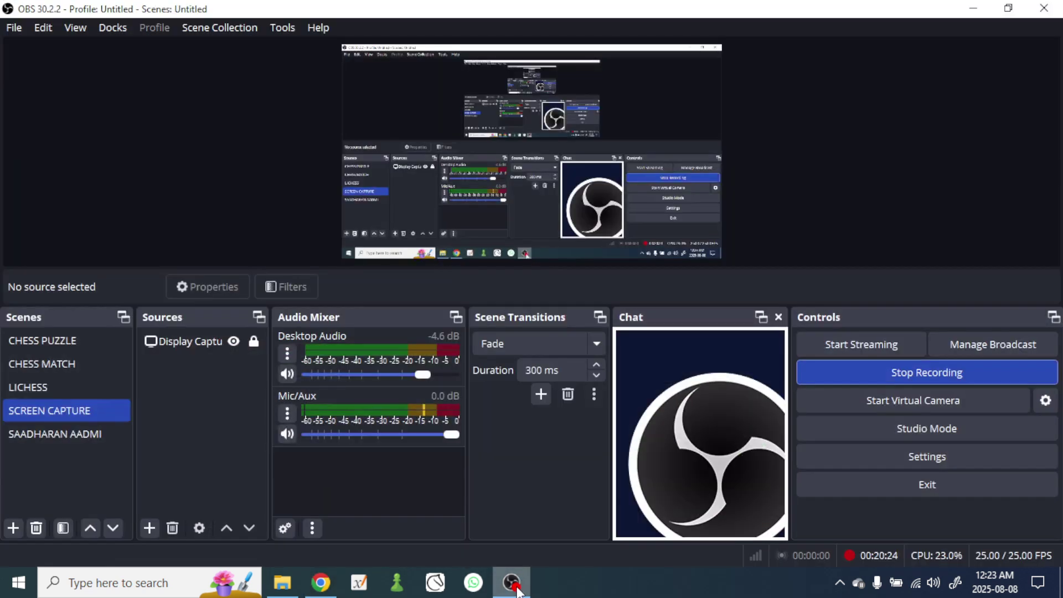